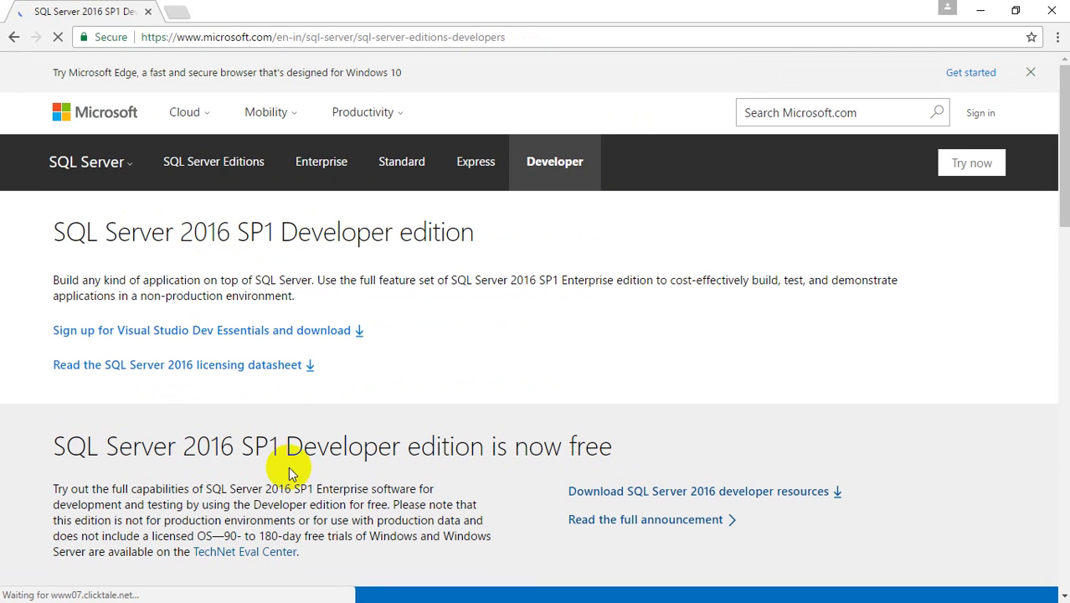
# - Highlight the free Developer edition heading, then underline the 'Sign up for Visual Studio Dev Essentials' link
pyautogui.click(97, 444)
pyautogui.moveTo(97, 444); pyautogui.dragTo(554, 431)
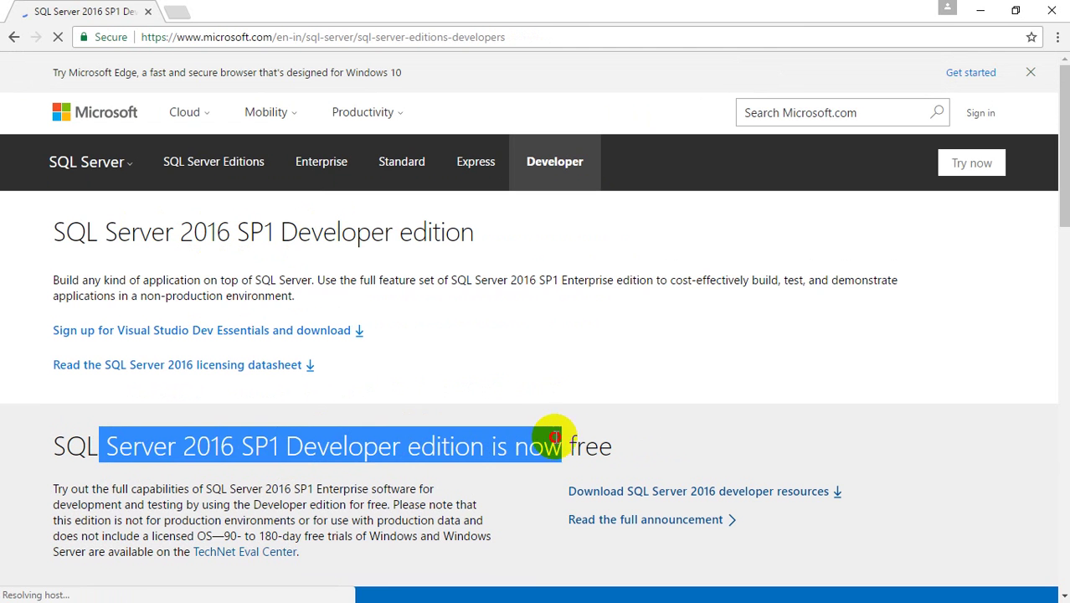
pyautogui.click(449, 390)
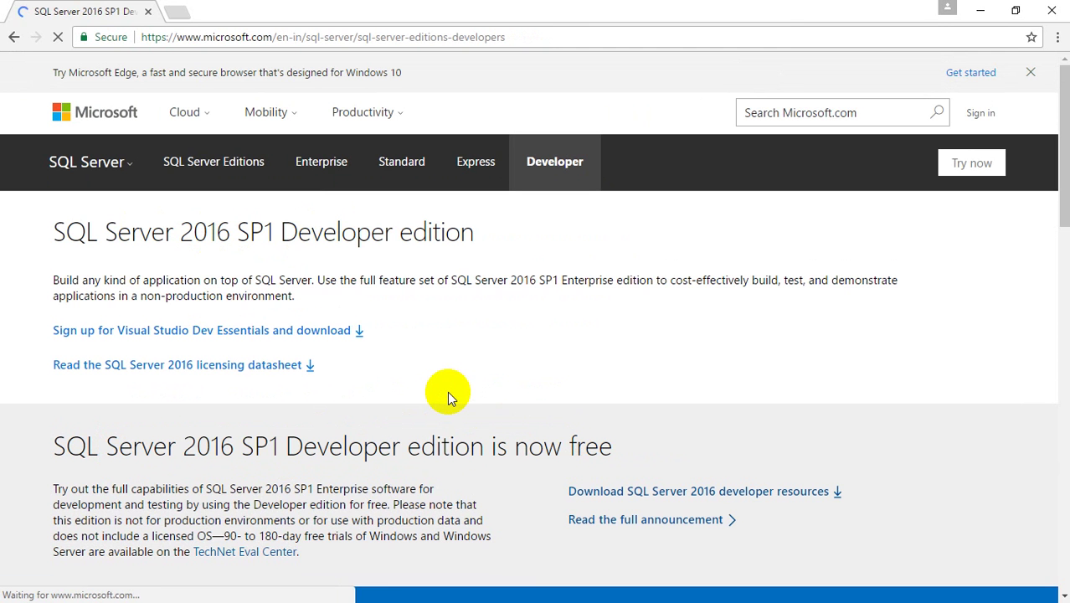
pyautogui.hotkey('ctrl', '2')
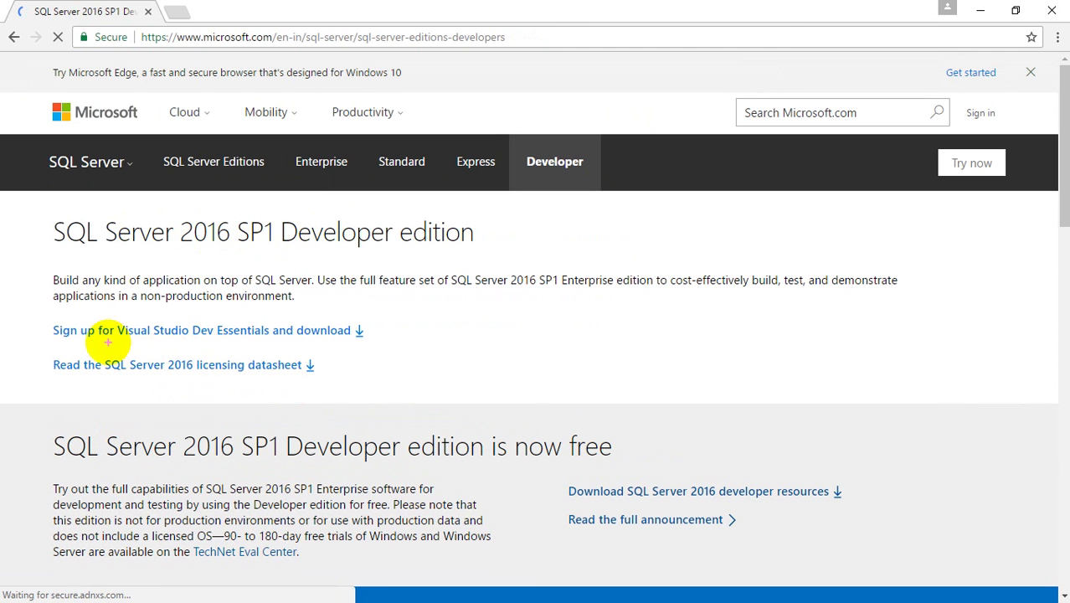
pyautogui.moveTo(107, 337); pyautogui.dragTo(272, 343)
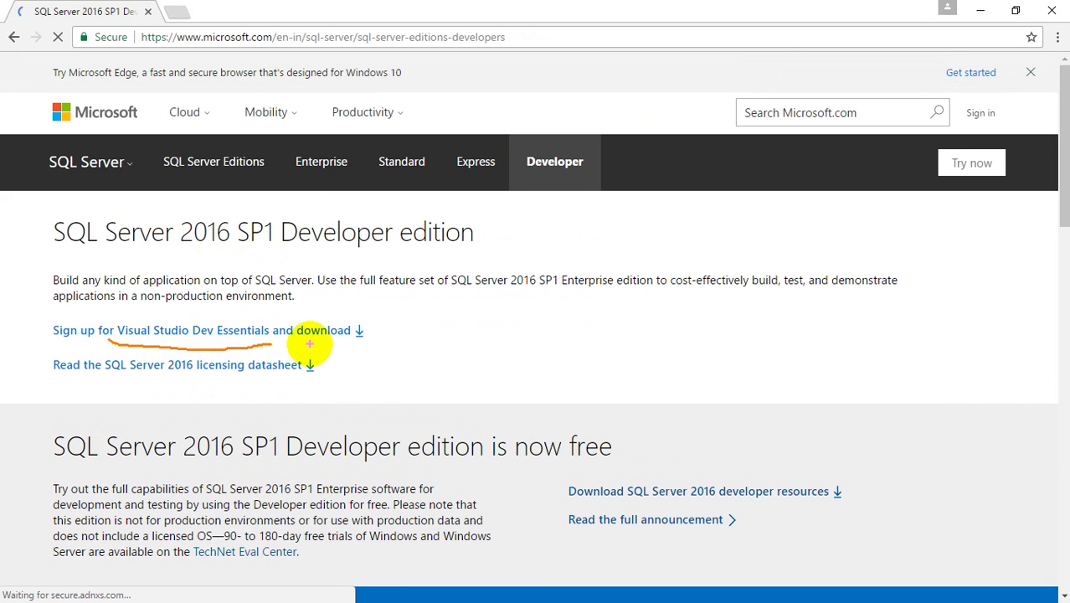
pyautogui.press('Escape')
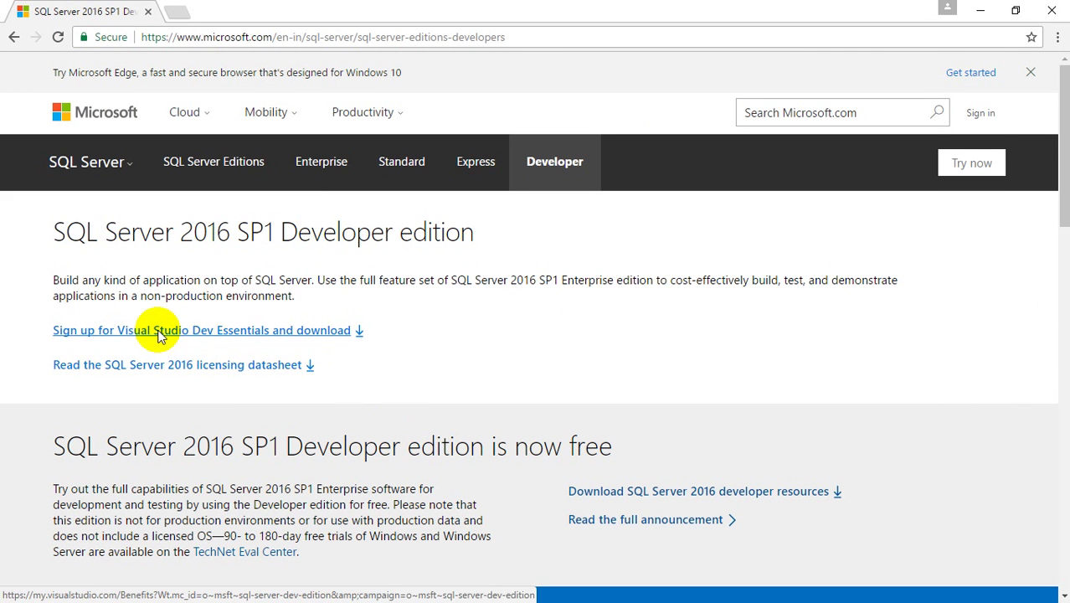
# - Follow the Dev Essentials sign-up link and choose 'Create a new Microsoft account'
pyautogui.click(159, 332)
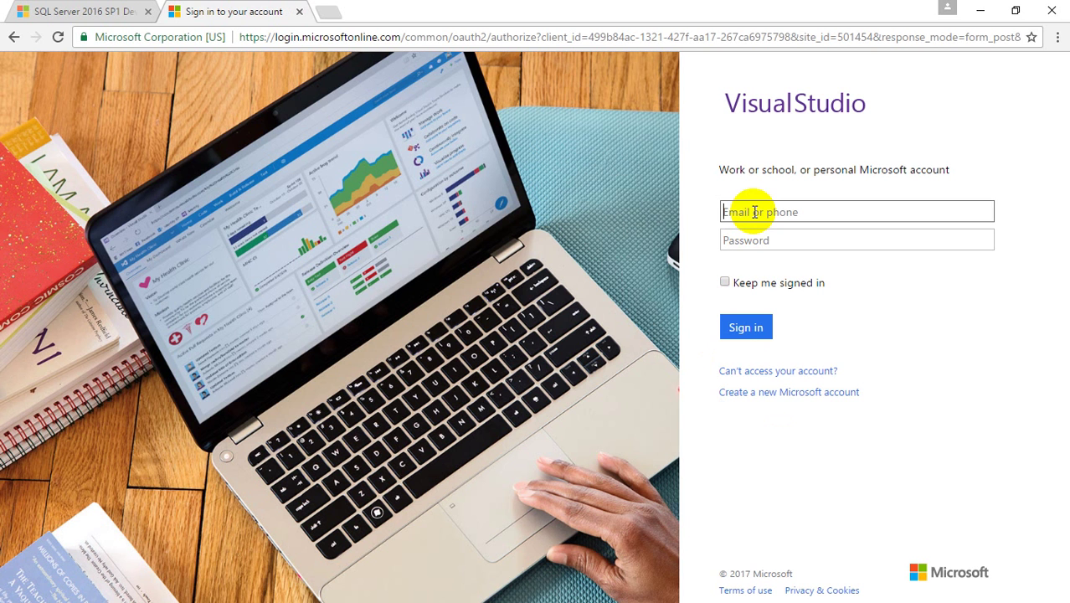
pyautogui.click(772, 401)
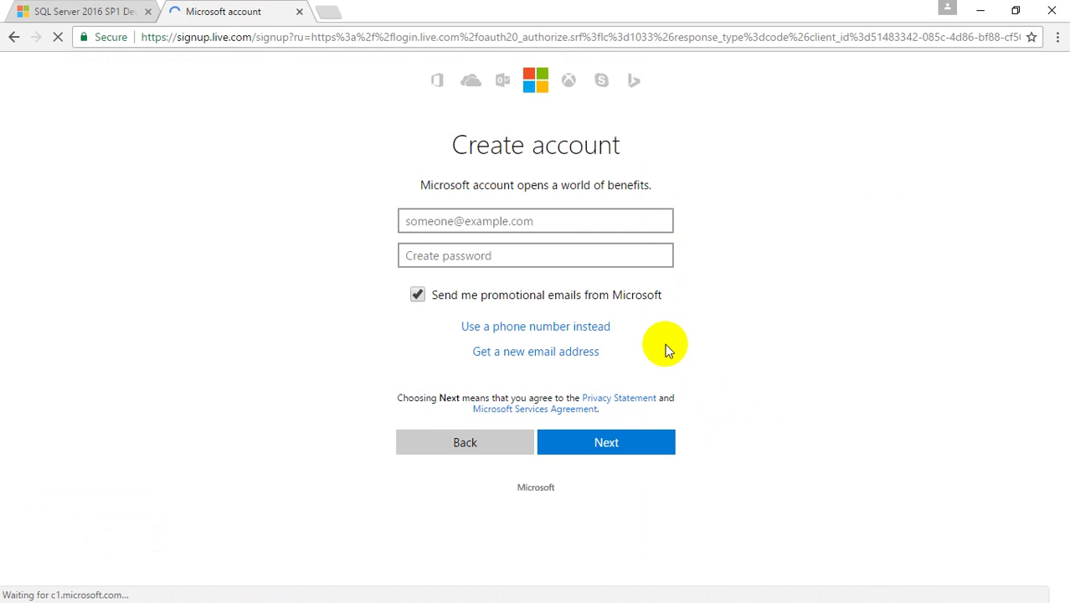
pyautogui.click(507, 223)
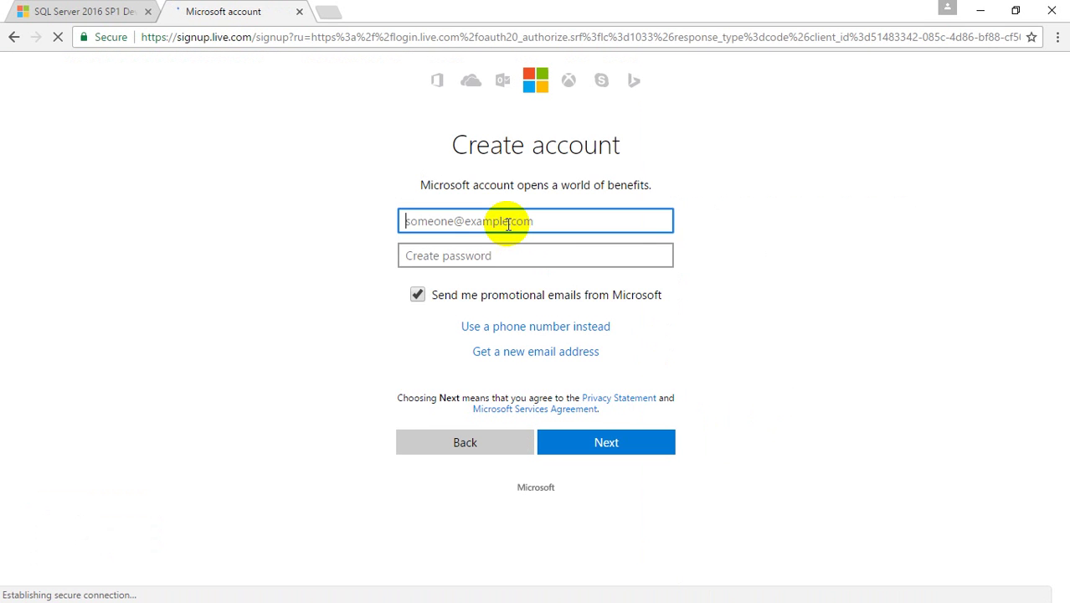
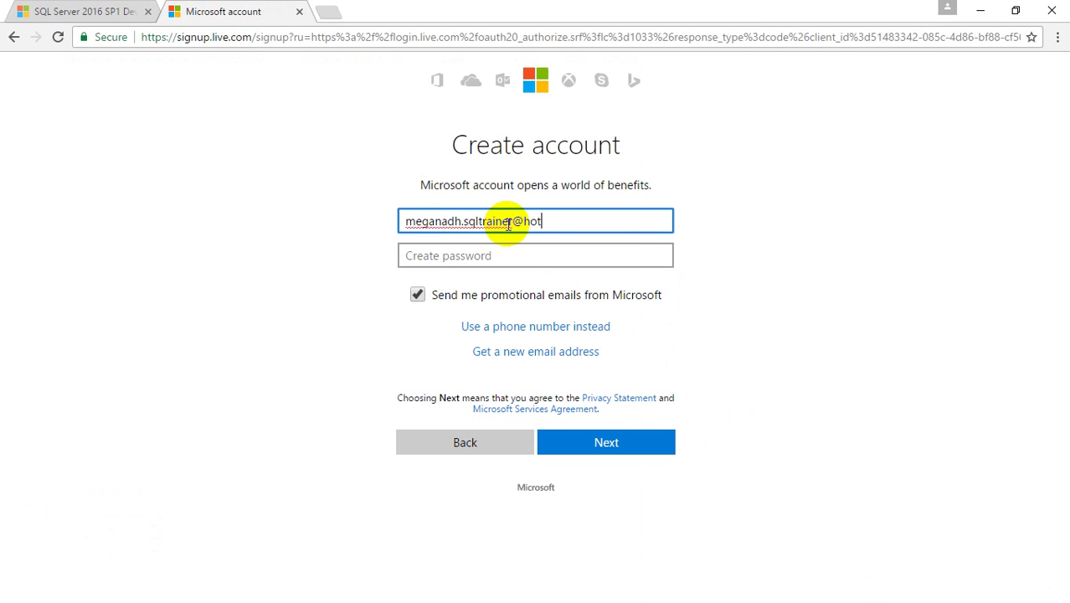
# - Enter the new Hotmail e-mail address and an account password, then submit the sign-up
pyautogui.press('Tab')
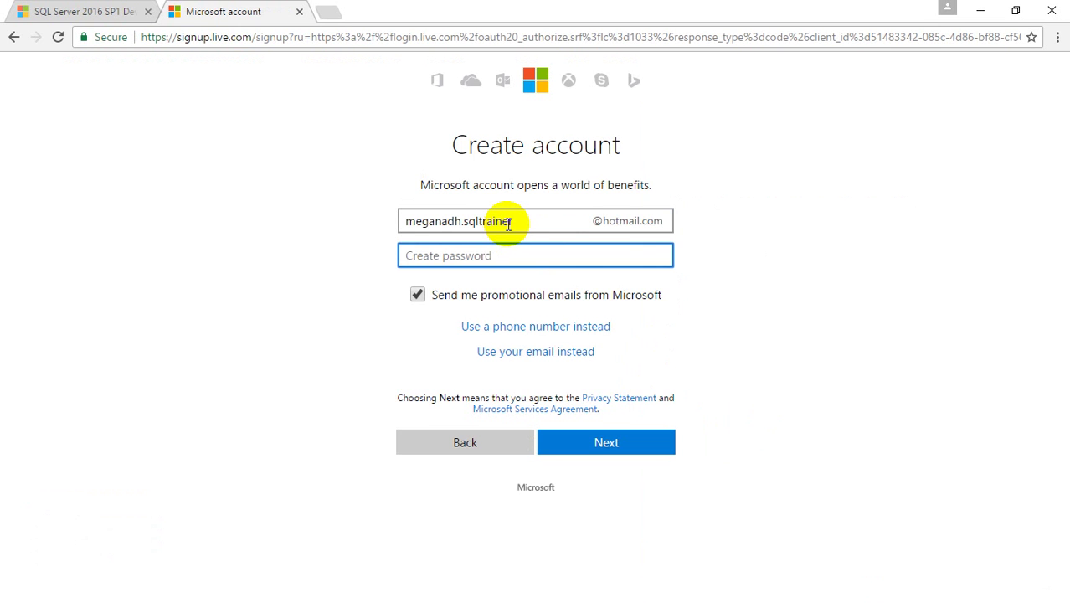
pyautogui.write('M•')
pyautogui.press('BackSpace')
pyautogui.press('BackSpace')
pyautogui.write('••')
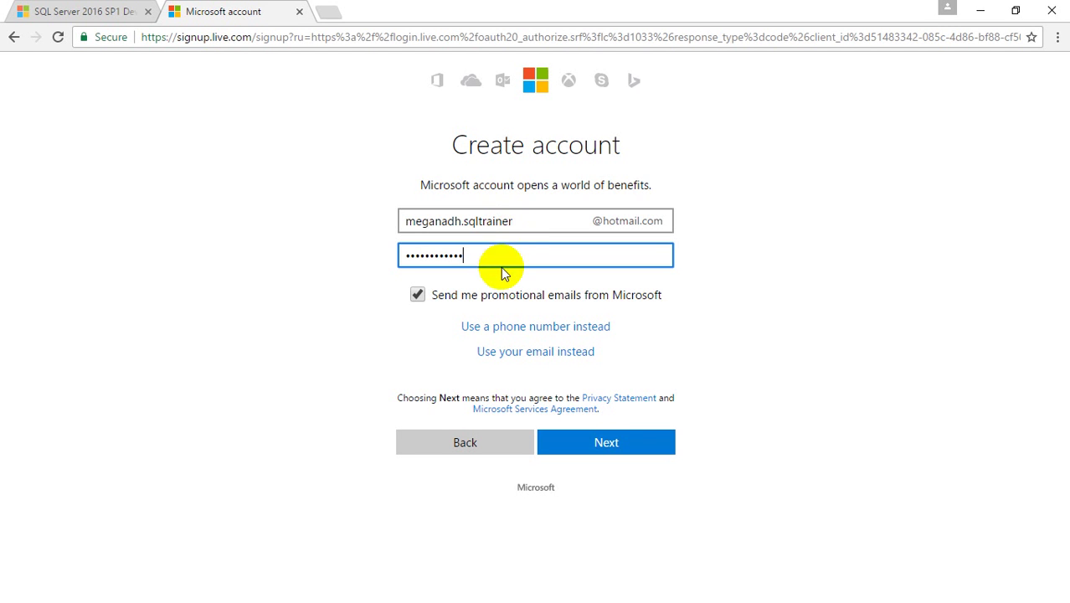
pyautogui.click(584, 449)
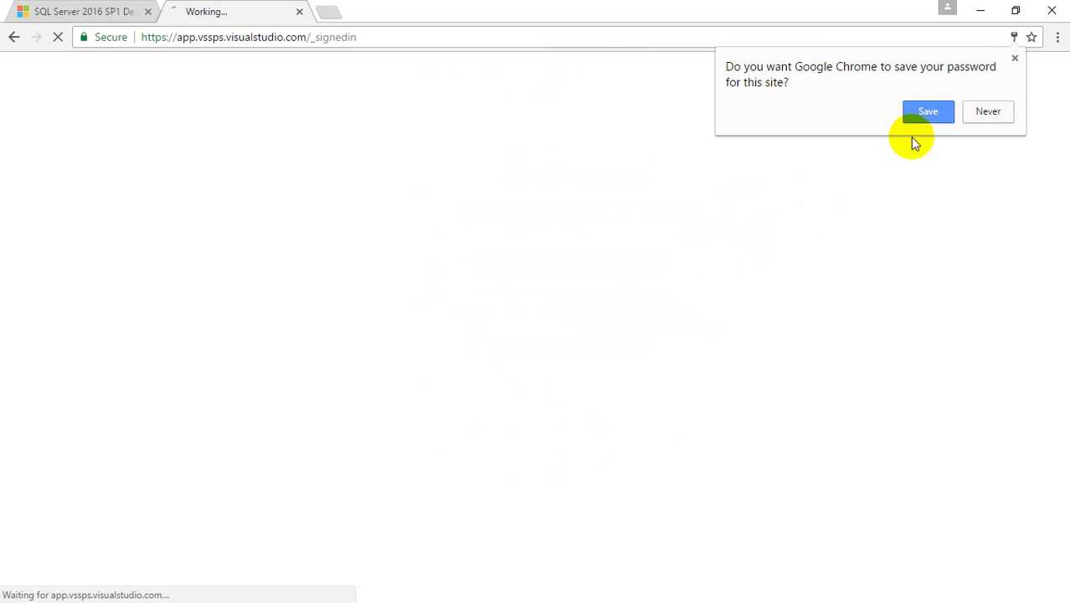
# - Save the password in Chrome, set the profile country to India, and continue
pyautogui.click(929, 112)
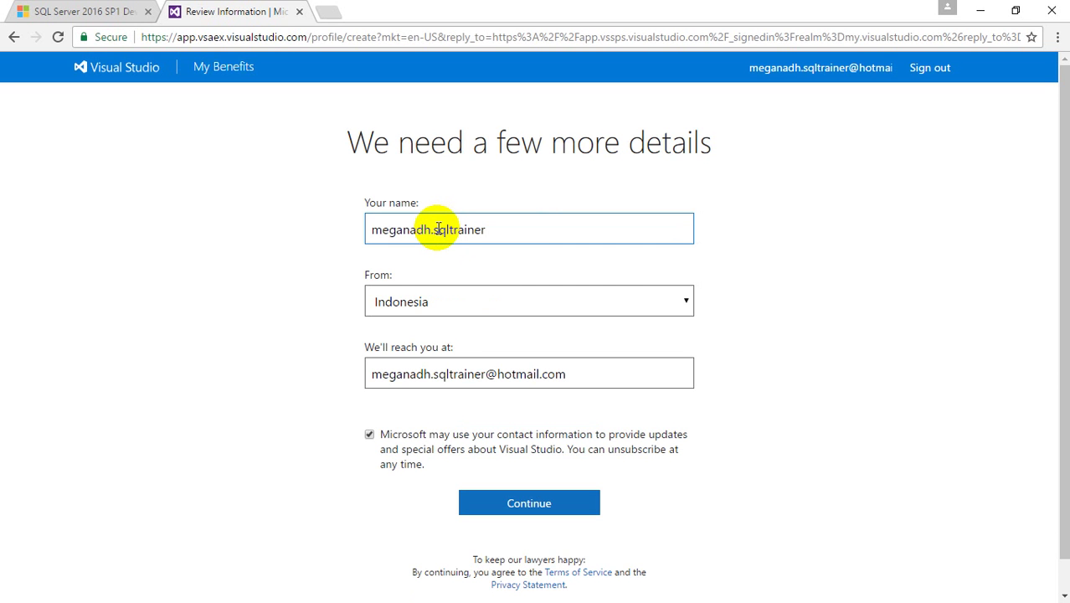
pyautogui.click(452, 295)
pyautogui.press('Up')
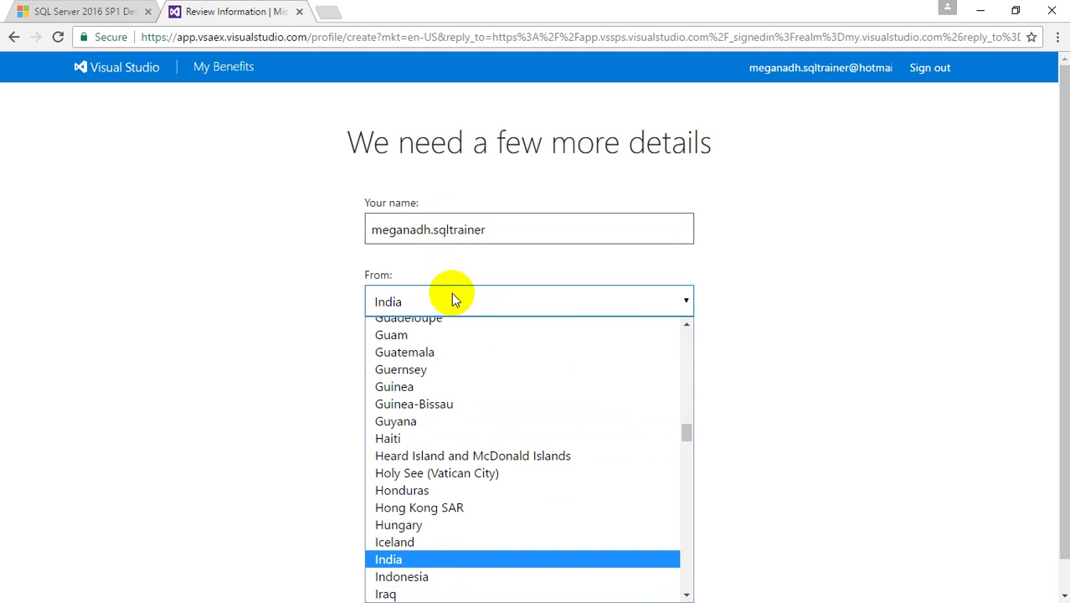
pyautogui.press('Return')
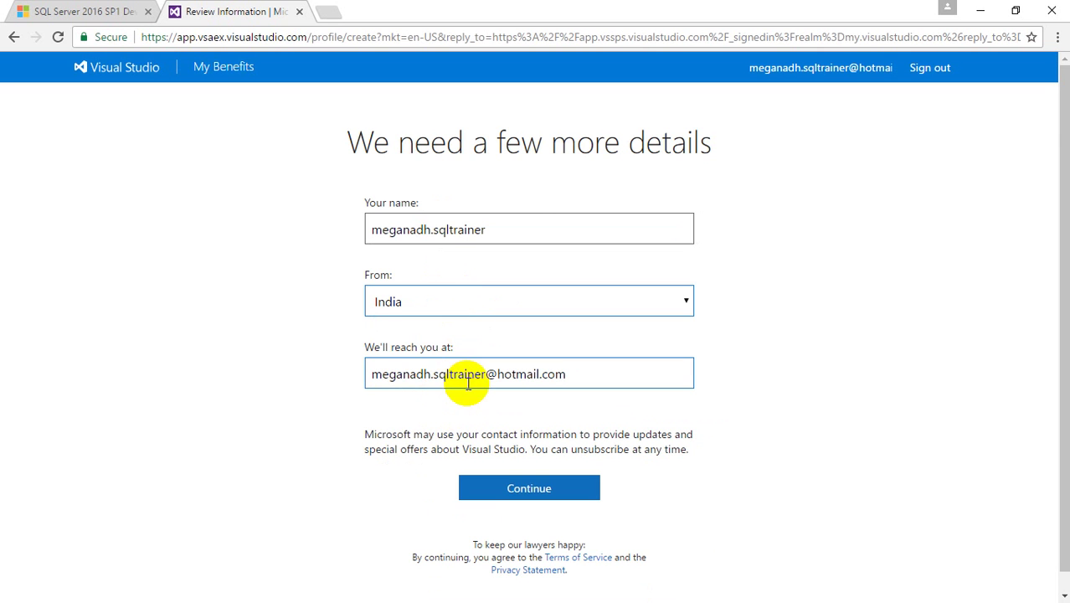
pyautogui.click(498, 490)
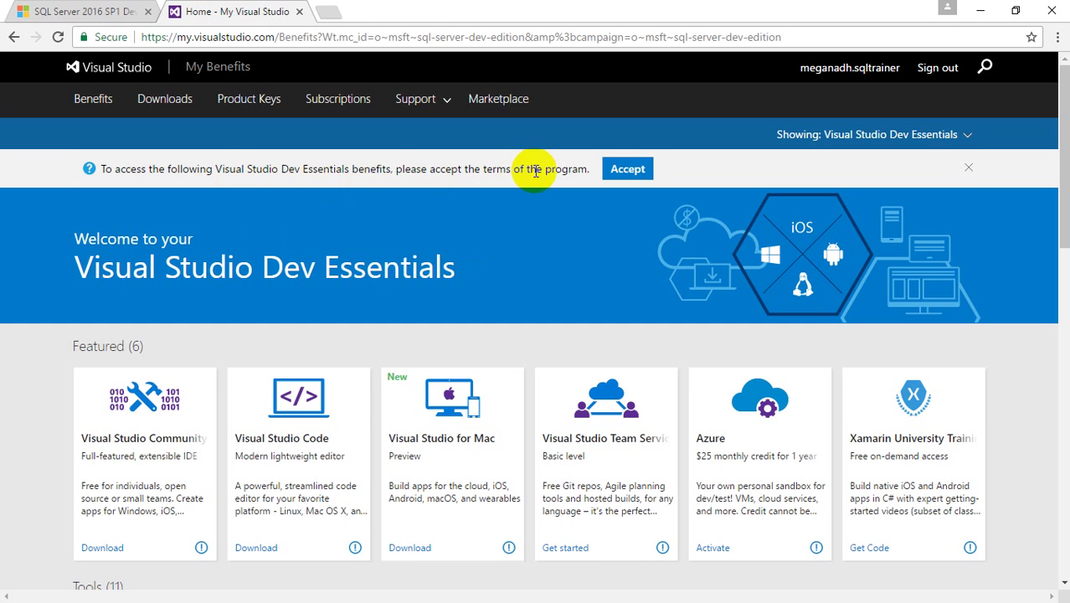
# - Accept and confirm joining Visual Studio Dev Essentials
pyautogui.click(623, 172)
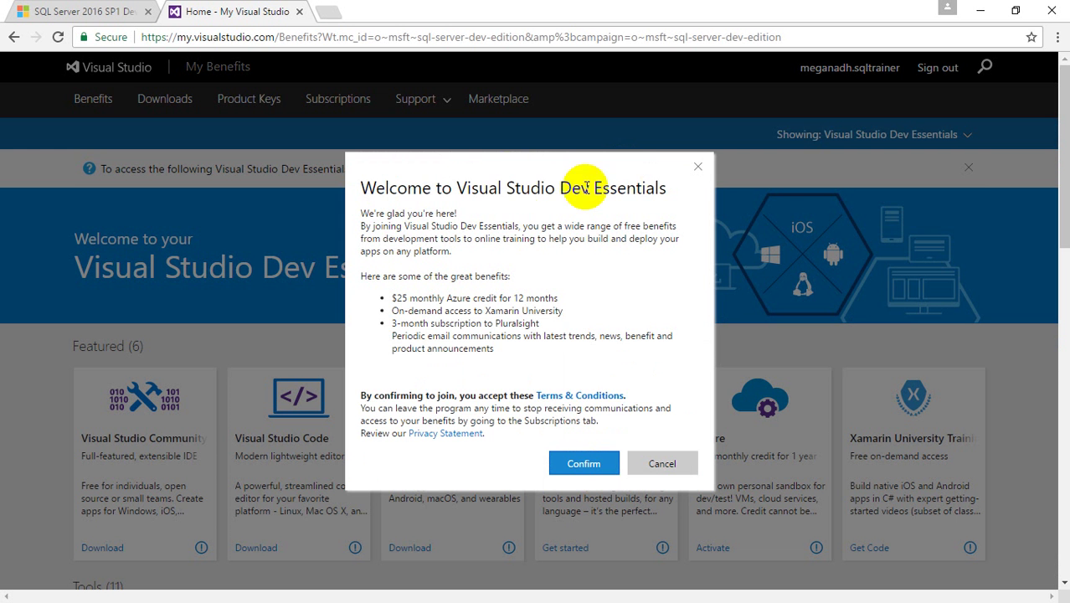
pyautogui.click(576, 464)
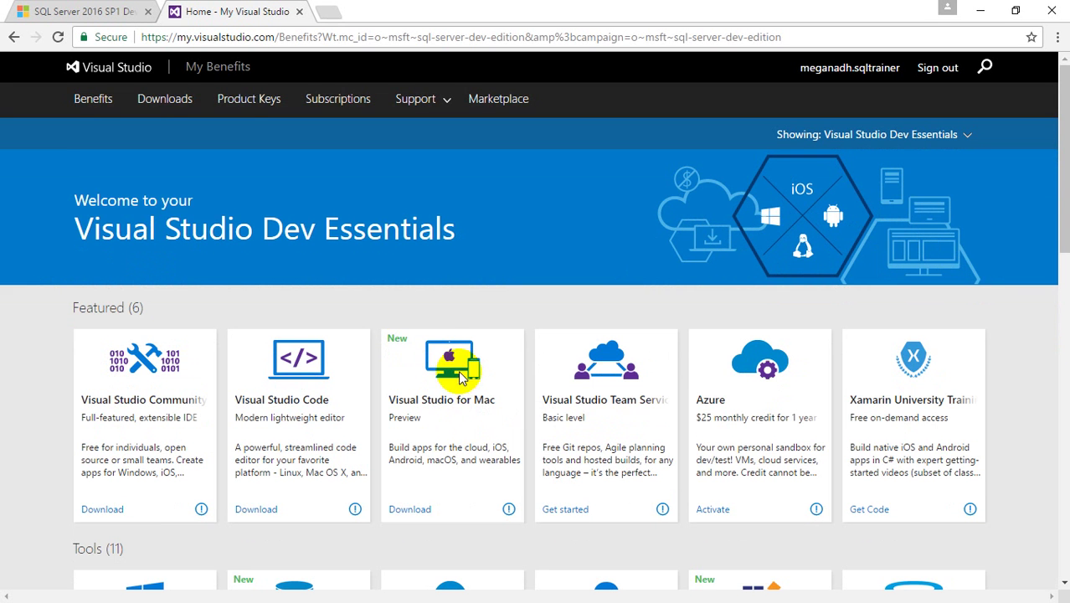
pyautogui.scroll(-4, 351, 281)
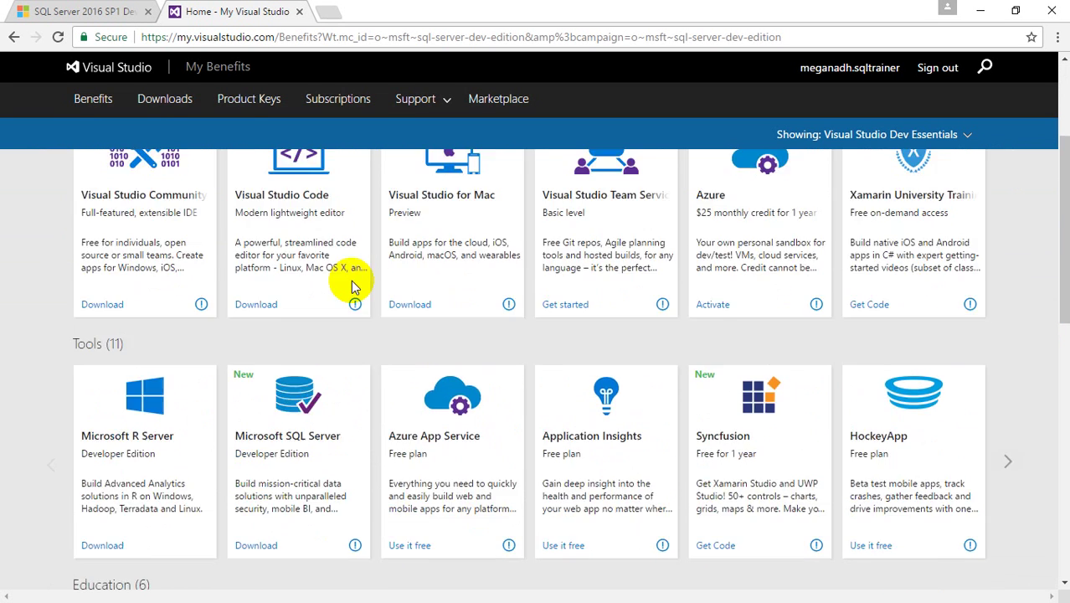
pyautogui.scroll(4, 350, 281)
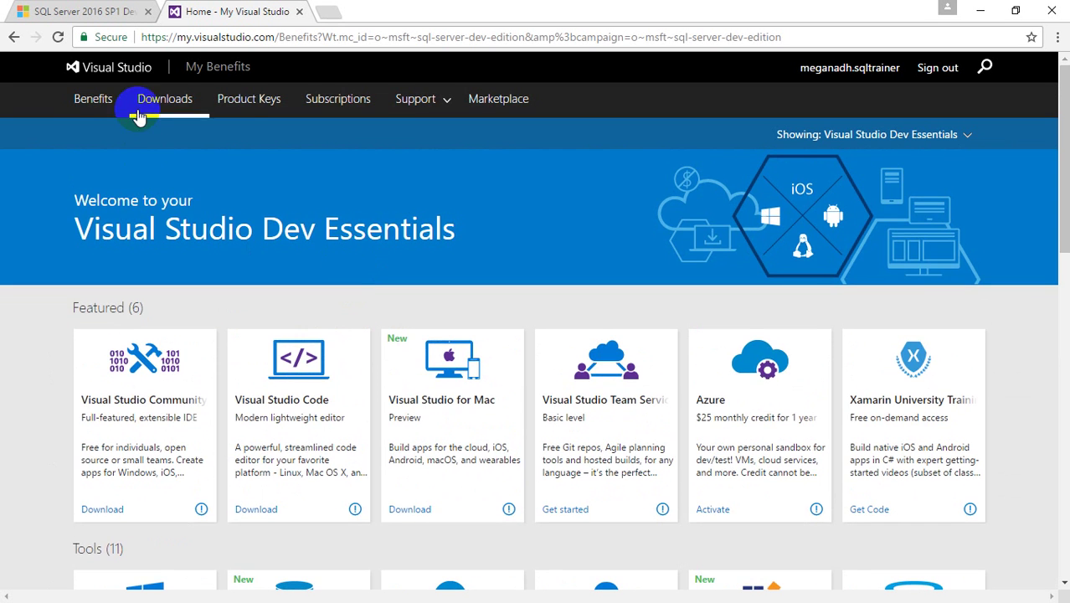
# - Search the Downloads page for 'SQL SERVER 2016'
pyautogui.click(170, 110)
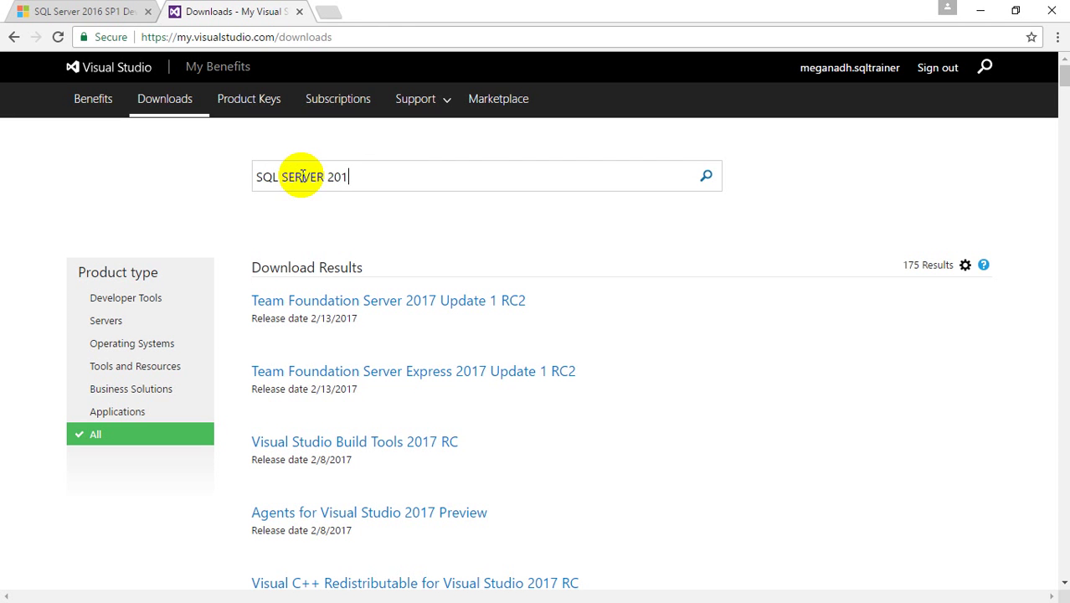
pyautogui.write('6')
pyautogui.press('Return')
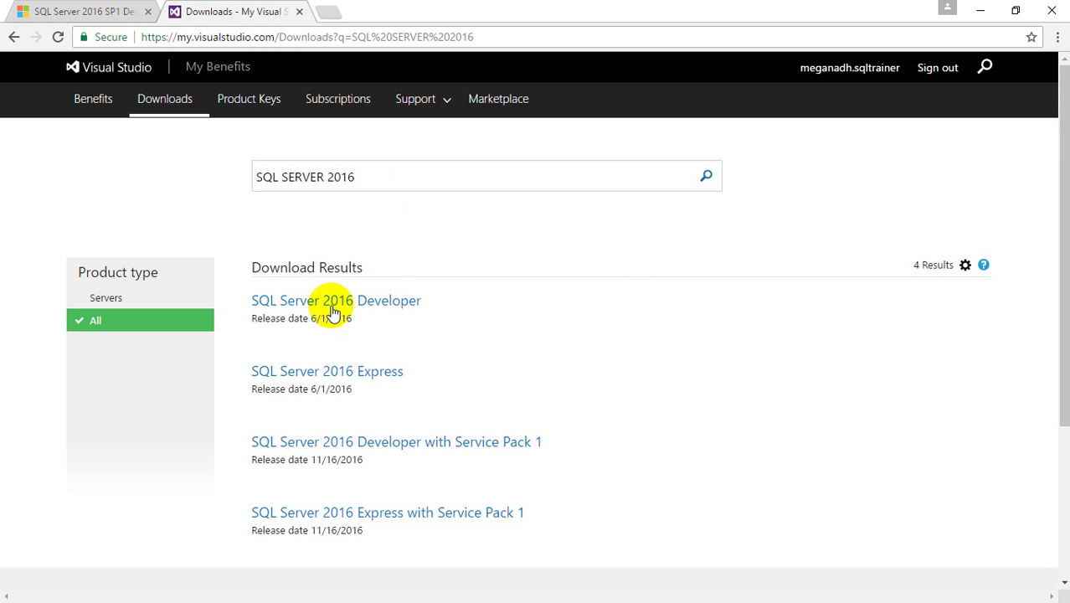
pyautogui.scroll(-2, 333, 311)
pyautogui.scroll(1, 331, 309)
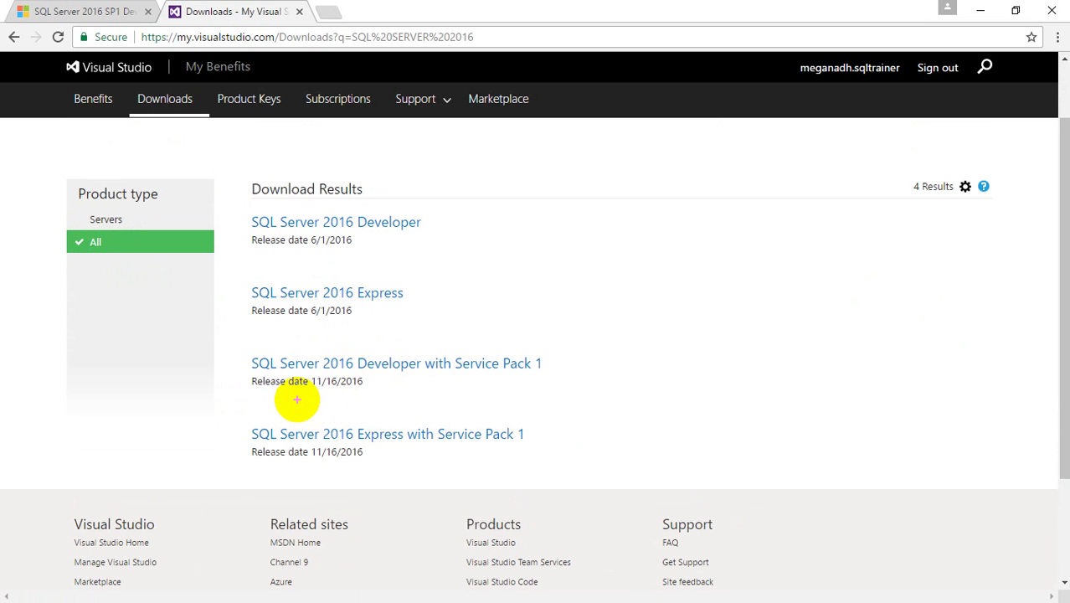
# - Compare the 6/1/2016 and 11/16/2016 release dates, then open Developer with Service Pack 1
pyautogui.moveTo(295, 401); pyautogui.dragTo(367, 405)
pyautogui.moveTo(307, 259); pyautogui.dragTo(341, 261)
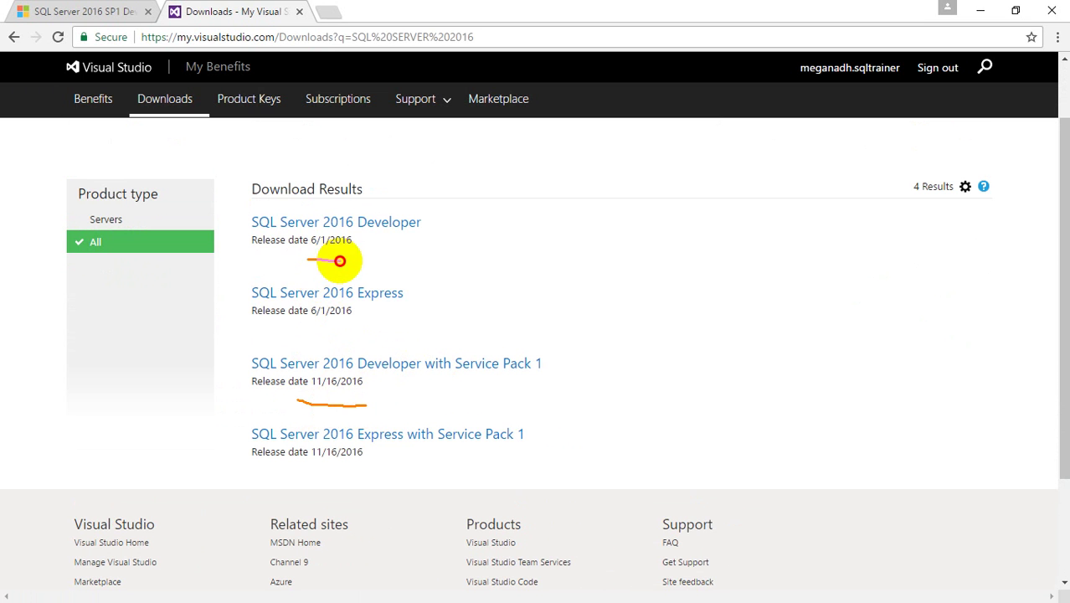
pyautogui.moveTo(341, 407); pyautogui.dragTo(362, 407)
pyautogui.press('Escape')
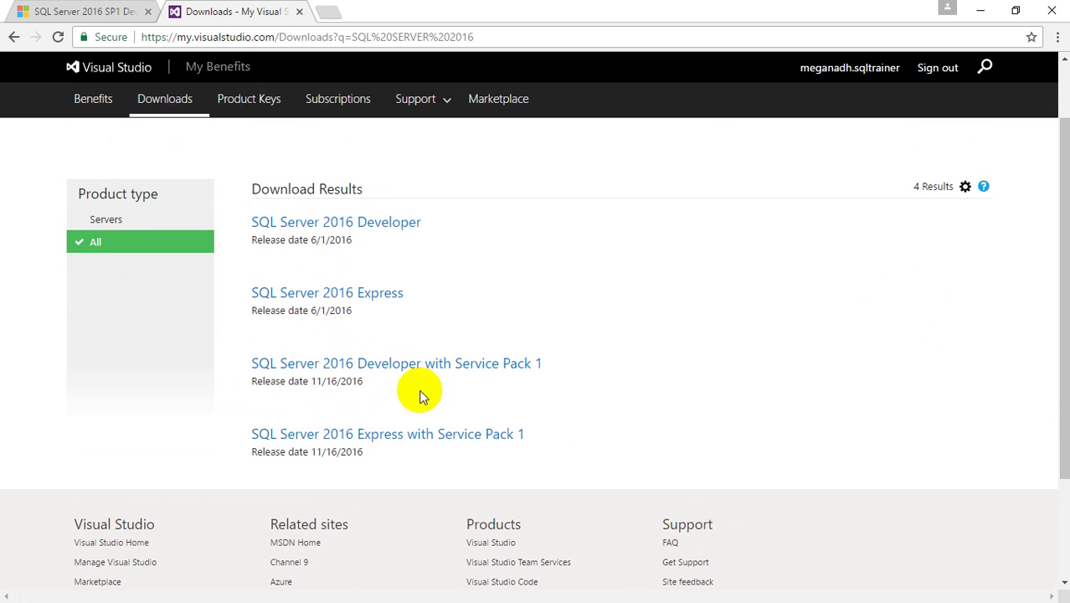
pyautogui.click(420, 367)
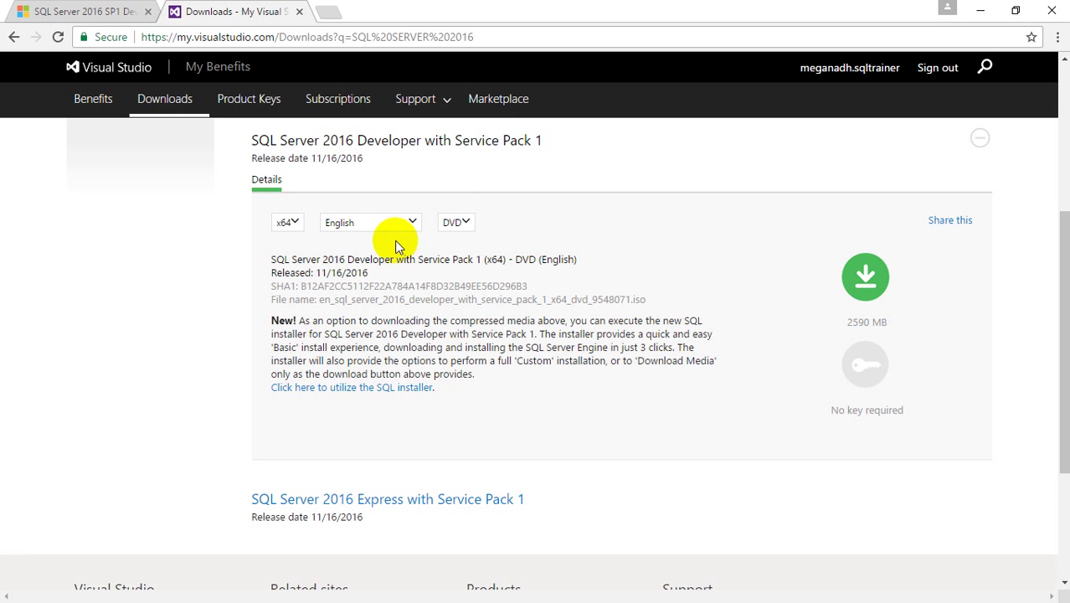
# - Keep x64, English and DVD selected and download the SQL Server 2016 Developer SP1 image
pyautogui.click(459, 223)
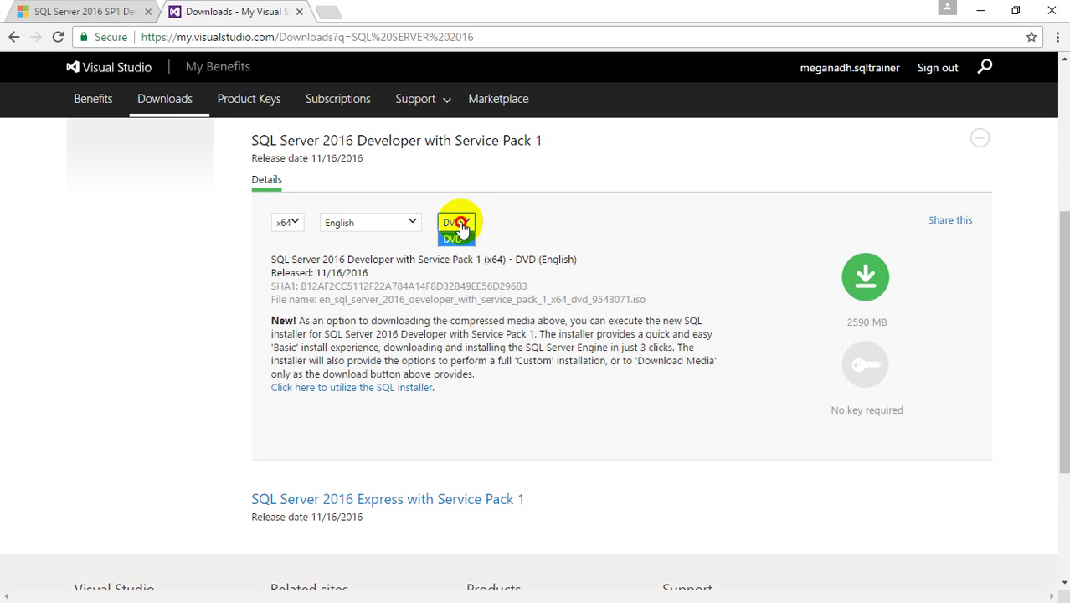
pyautogui.click(457, 237)
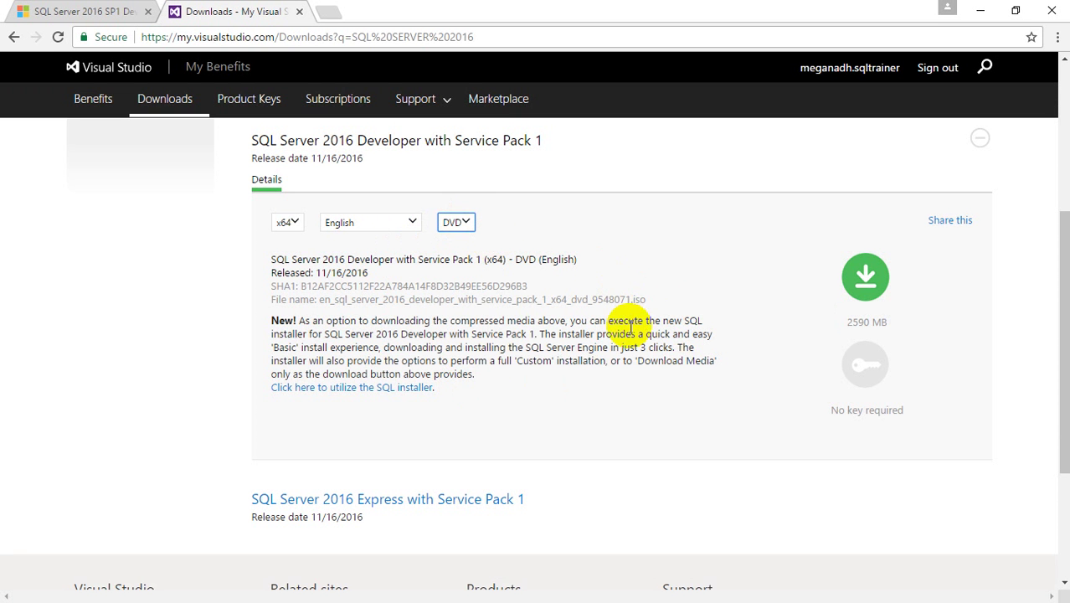
pyautogui.moveTo(636, 279); pyautogui.dragTo(649, 320)
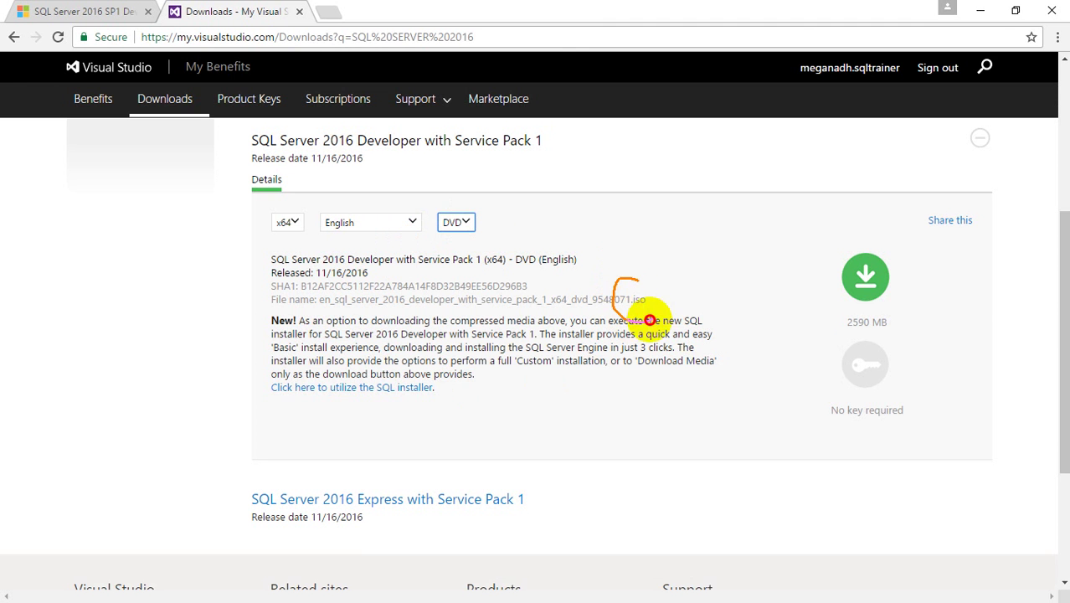
pyautogui.press('Escape')
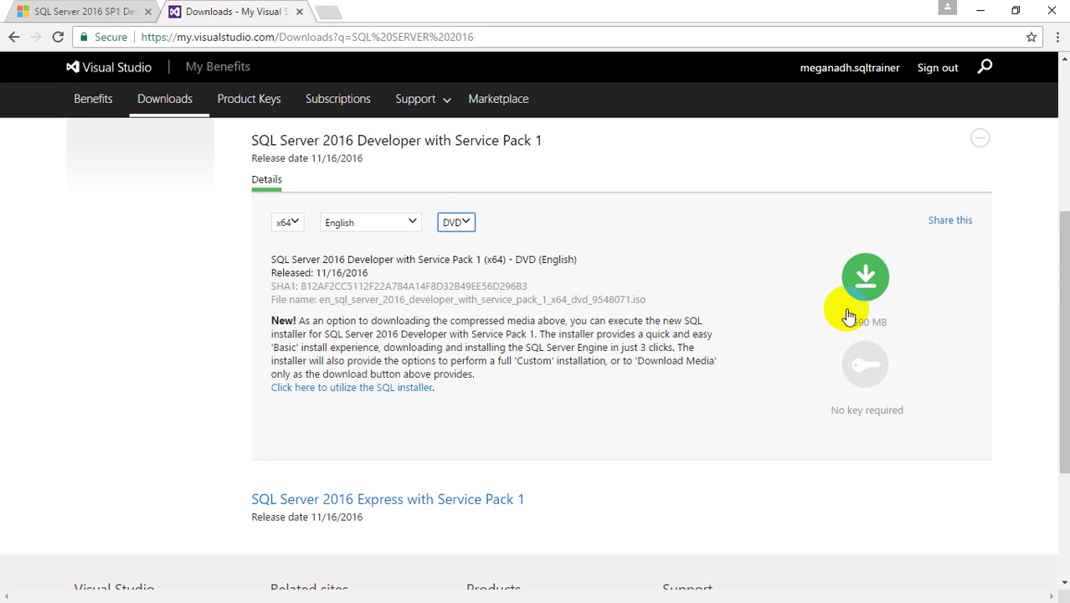
pyautogui.click(865, 275)
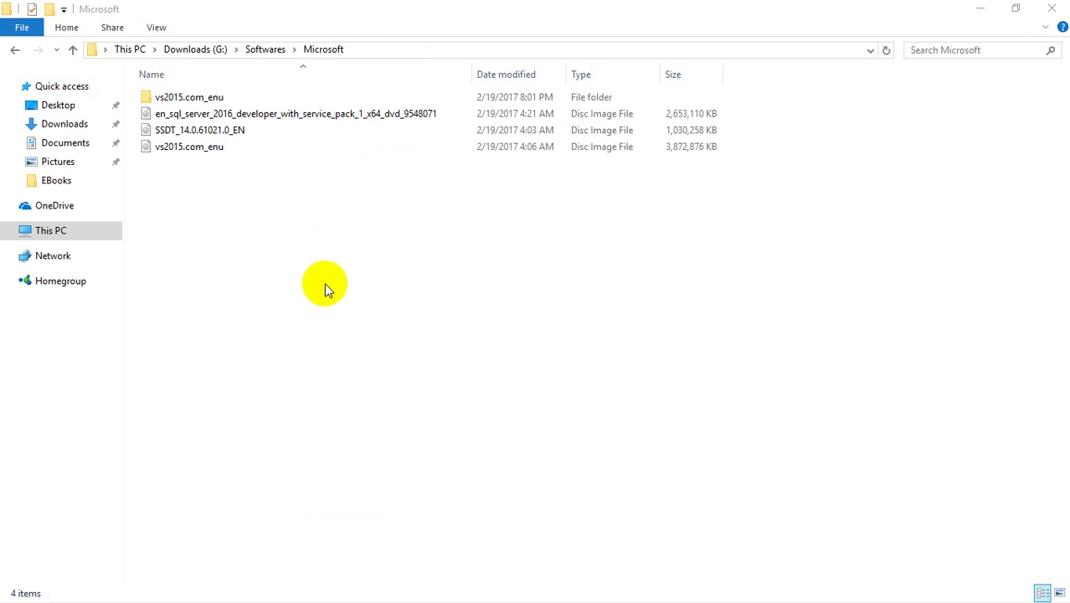
pyautogui.click(251, 115)
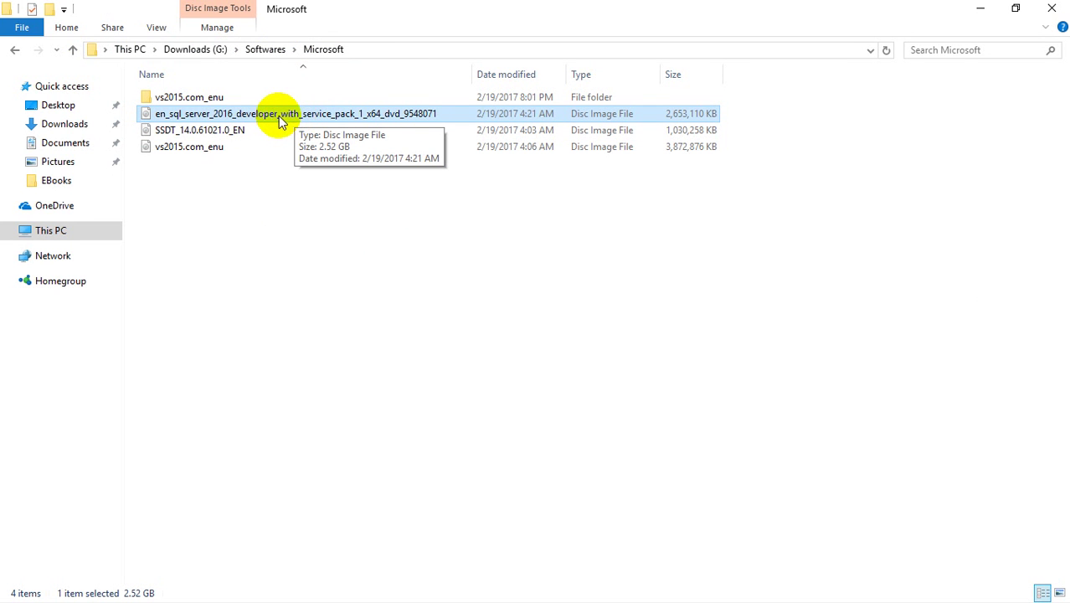
pyautogui.doubleClick(477, 70)
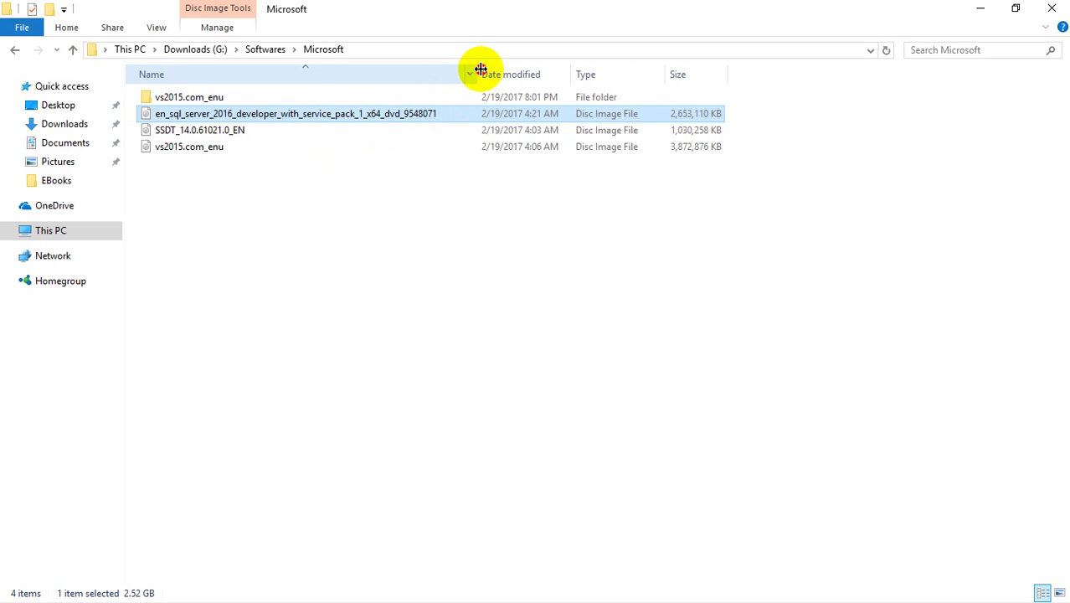
pyautogui.rightClick(389, 118)
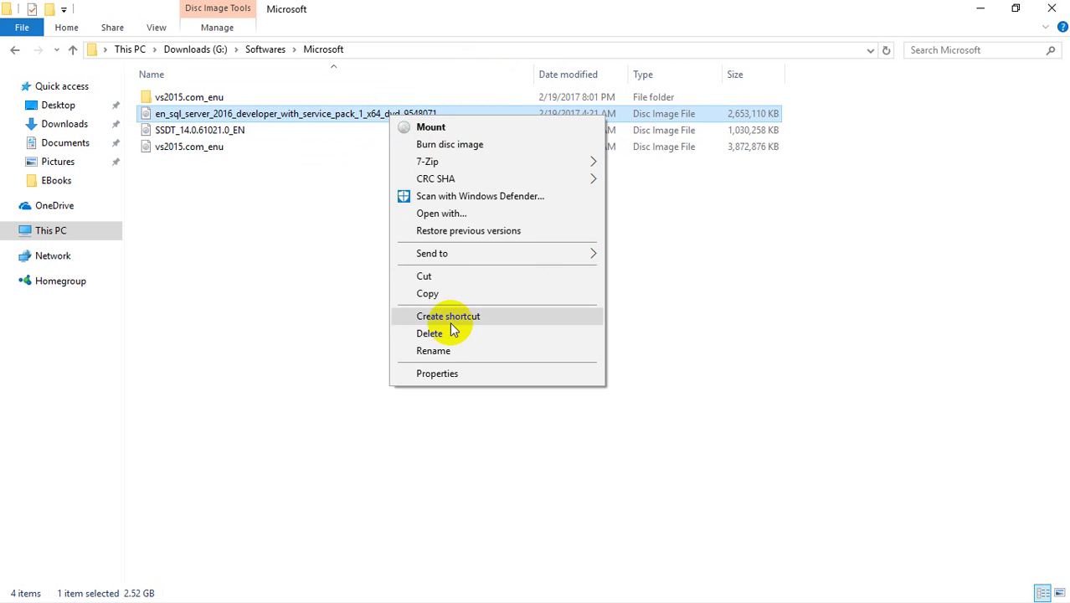
pyautogui.click(441, 372)
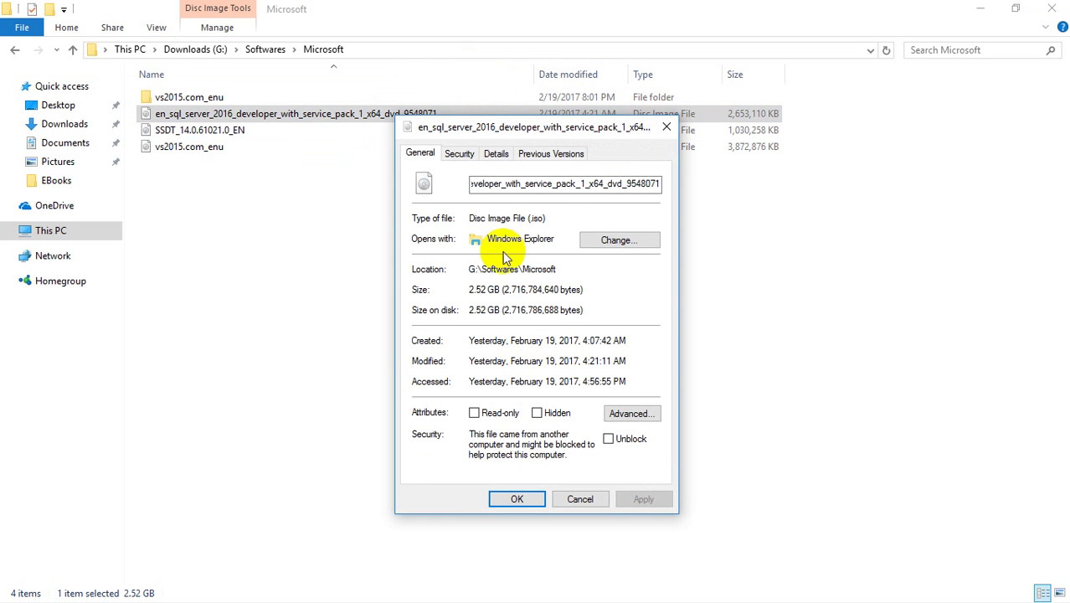
pyautogui.click(492, 158)
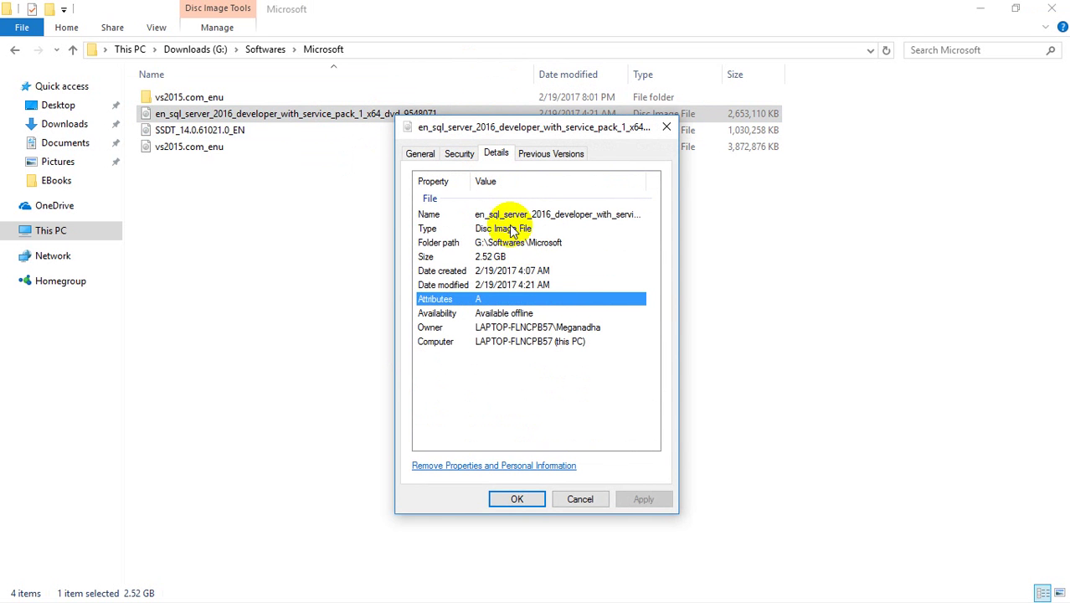
pyautogui.click(581, 498)
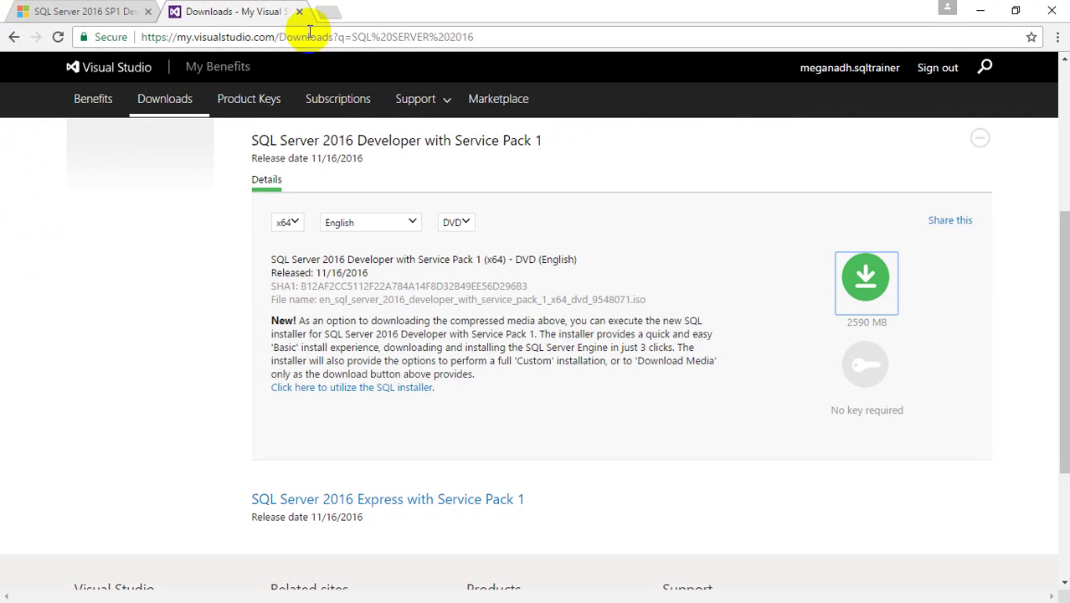
# - Search Google for 7ZIP in a new tab and open the official 7-Zip website
pyautogui.click(260, 111)
pyautogui.hotkey('ctrl', 't')
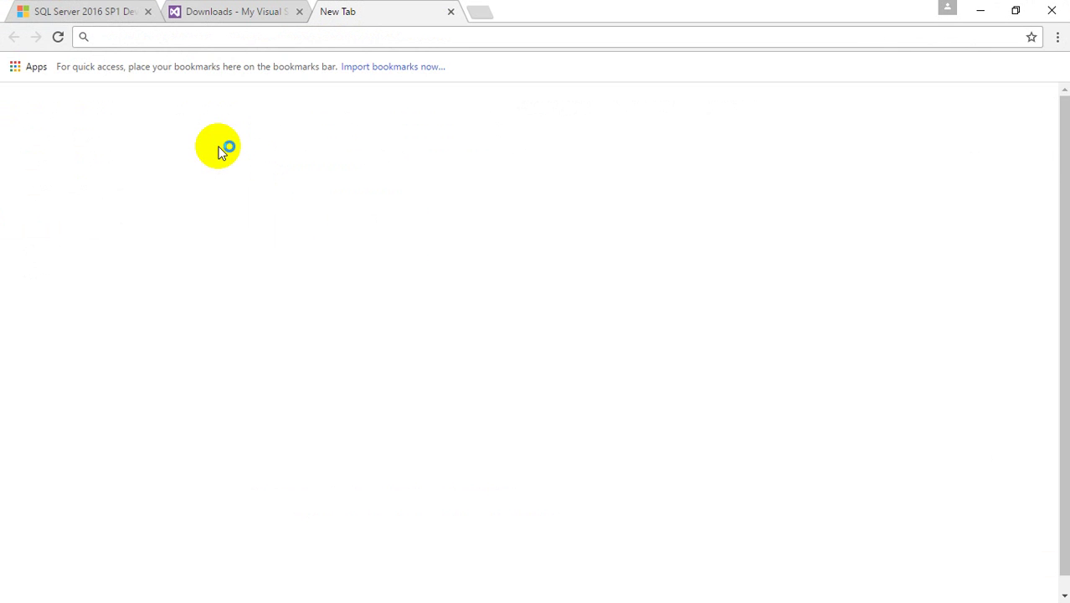
pyautogui.write('7')
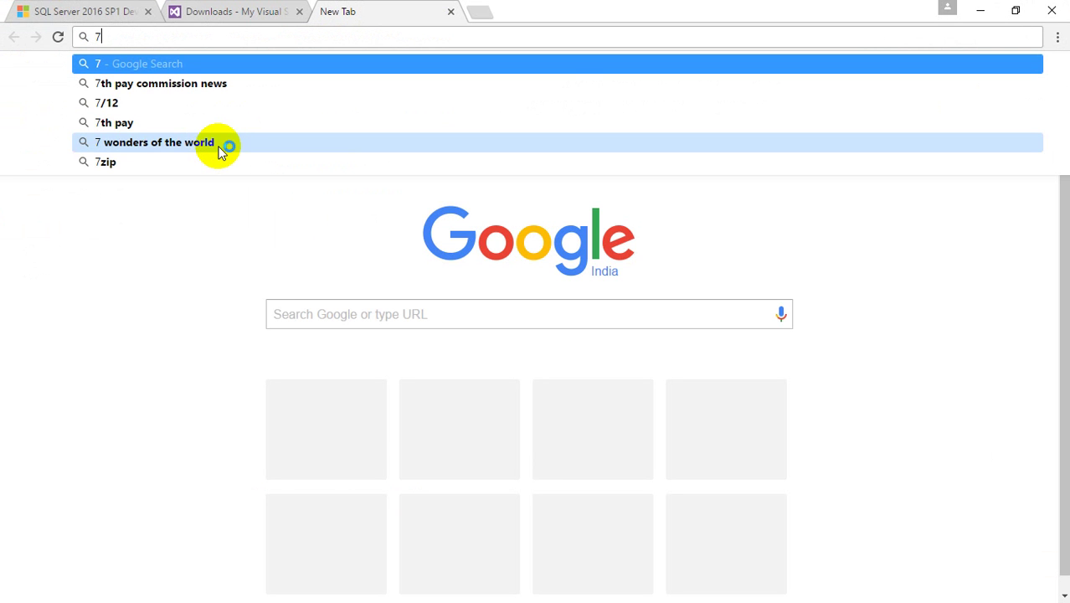
pyautogui.write('ZIP')
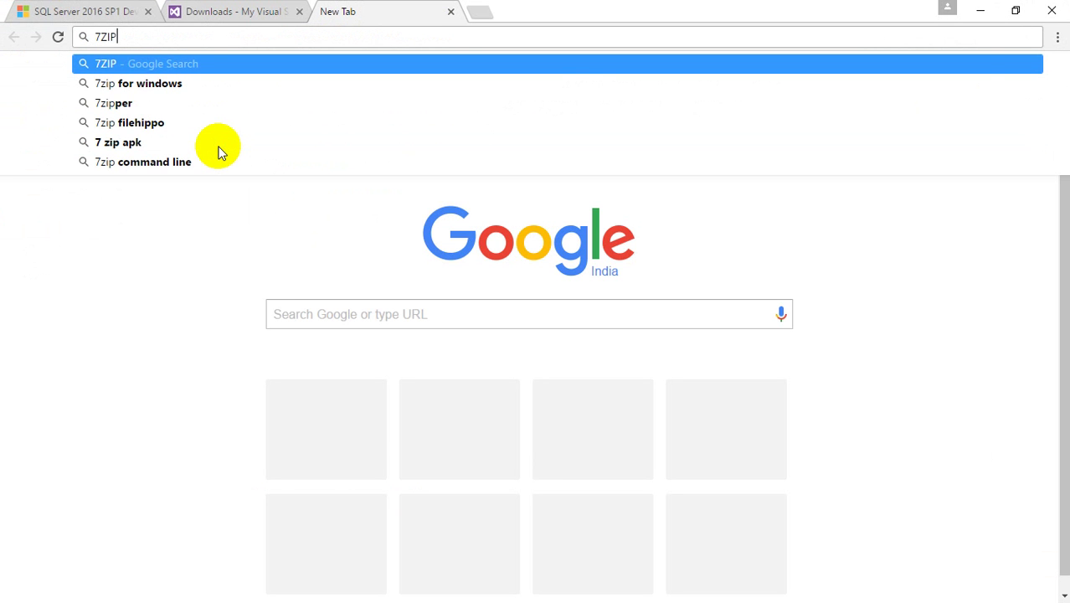
pyautogui.press('Return')
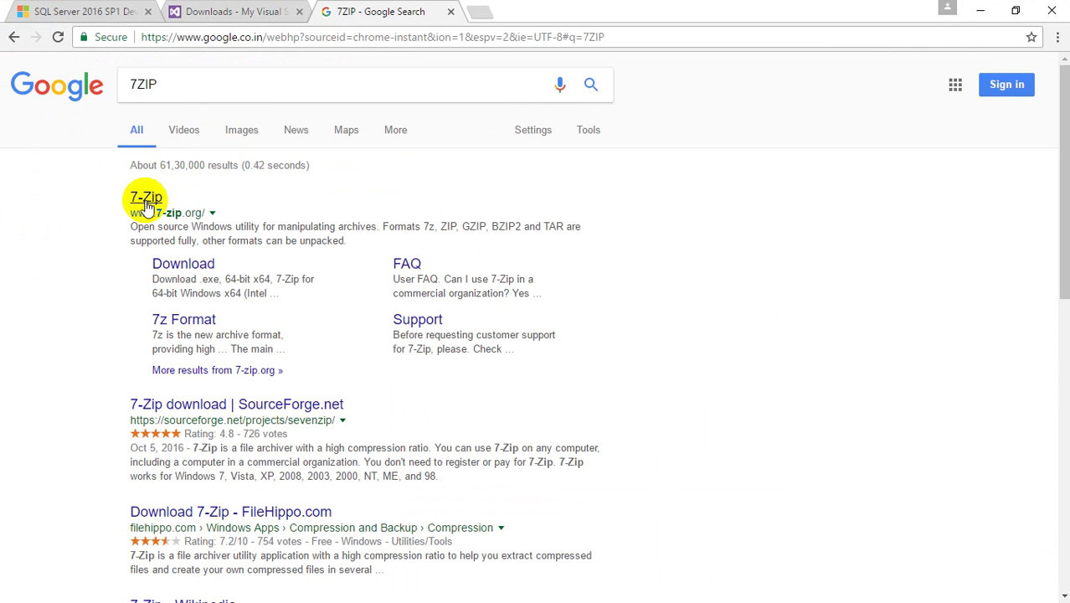
pyautogui.click(146, 201)
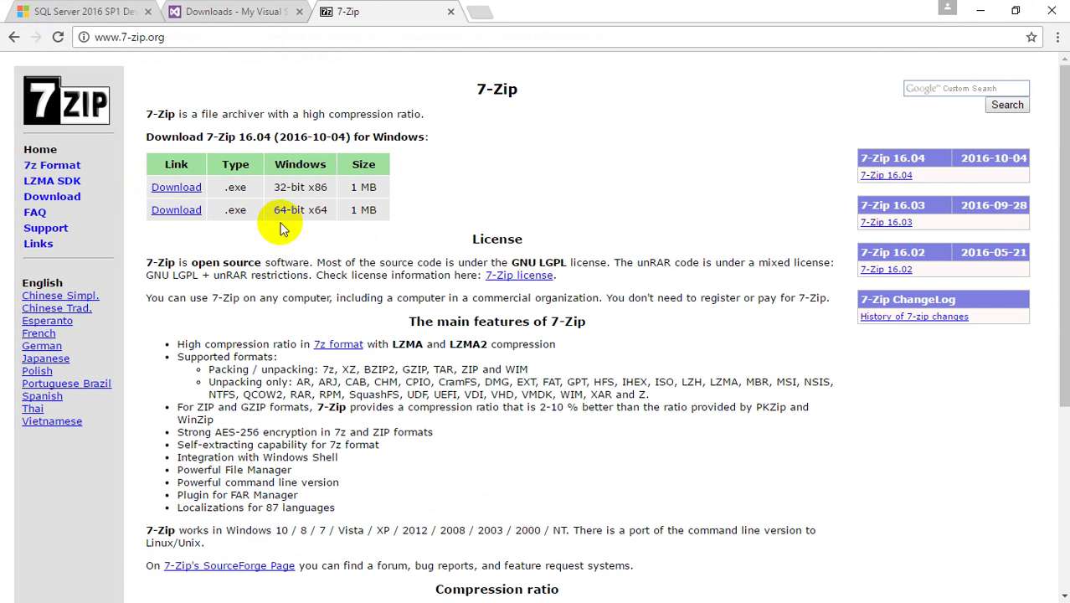
# - Point out the 64-bit and 32-bit 7-Zip 16.04 builds, then minimise Chrome
pyautogui.moveTo(275, 209); pyautogui.dragTo(315, 209)
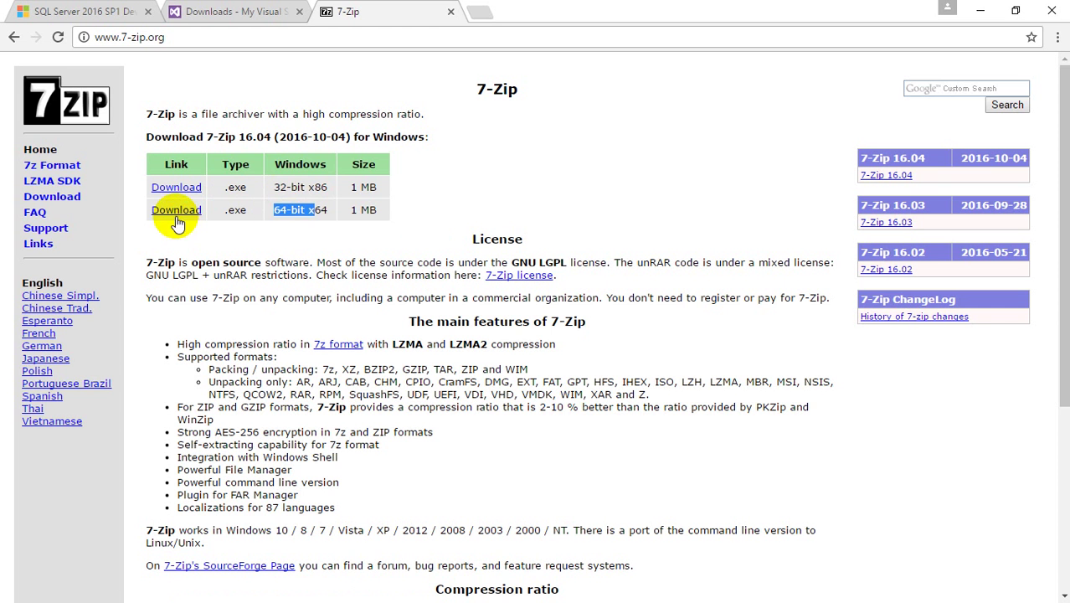
pyautogui.moveTo(274, 187); pyautogui.dragTo(304, 187)
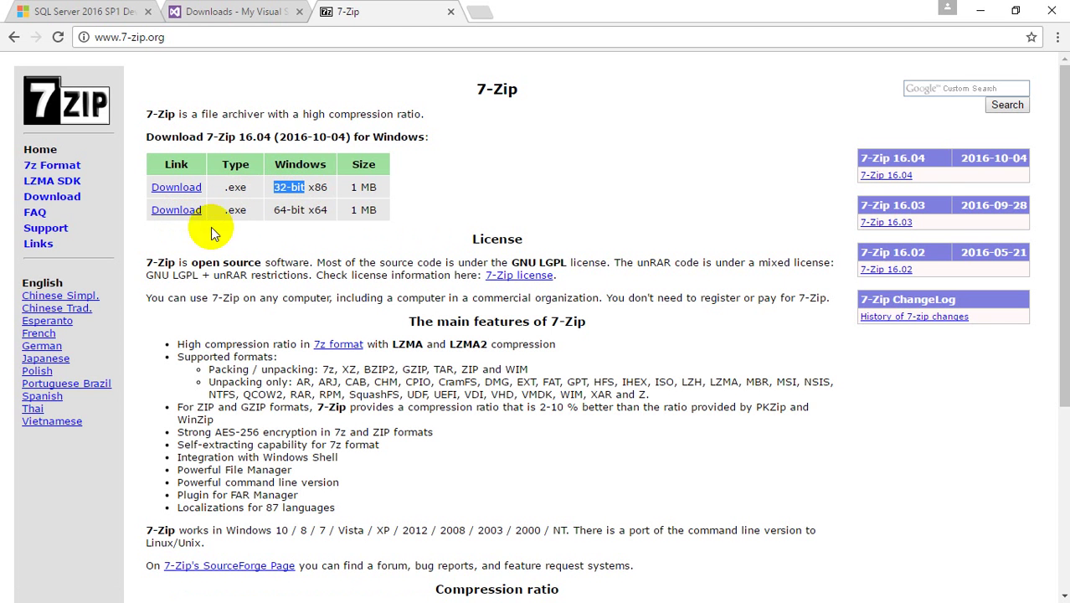
pyautogui.click(979, 10)
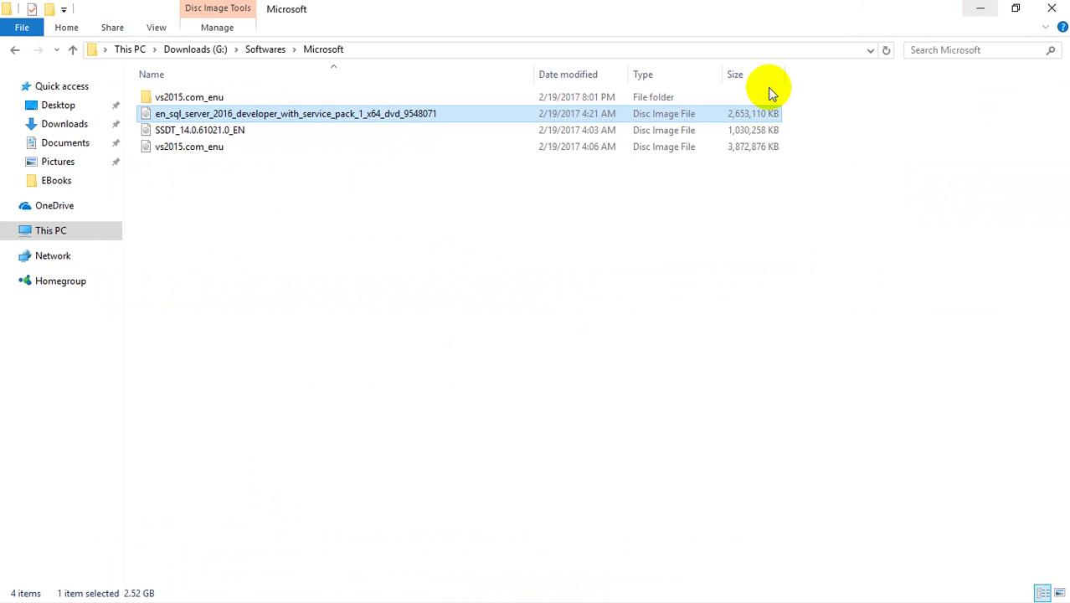
# - Use 7-Zip's Extract to 'en_sql_server_2016_developer...' on the ISO and let it finish
pyautogui.rightClick(308, 119)
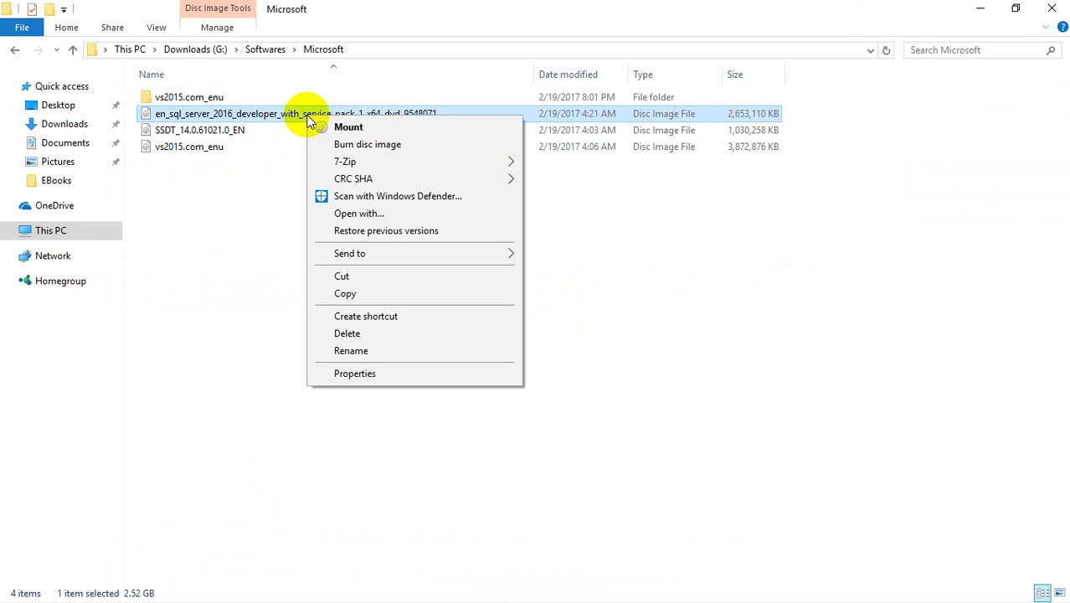
pyautogui.moveTo(347, 164)
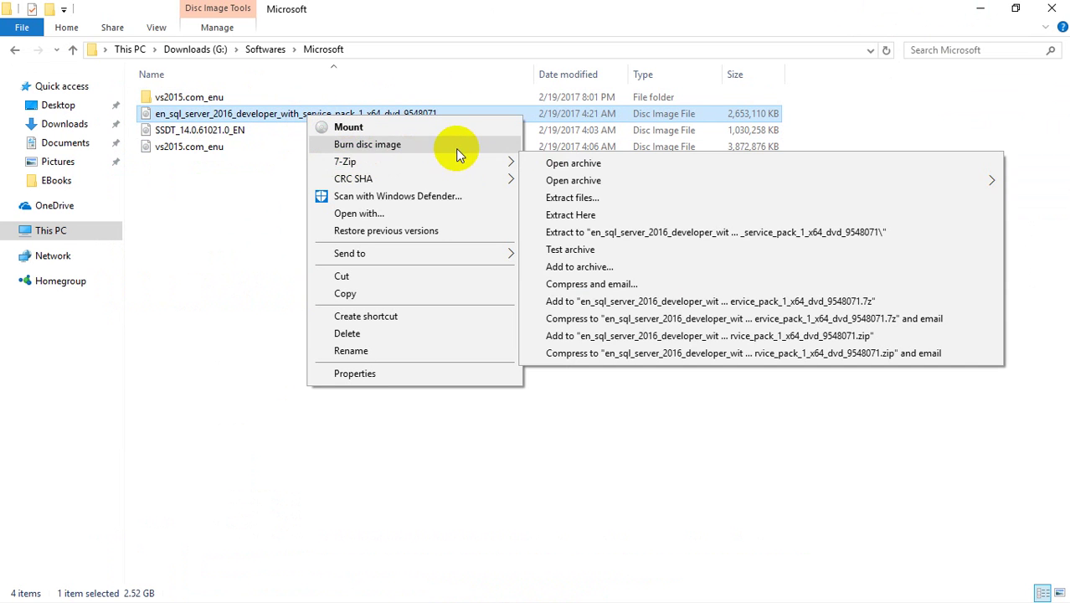
pyautogui.click(632, 234)
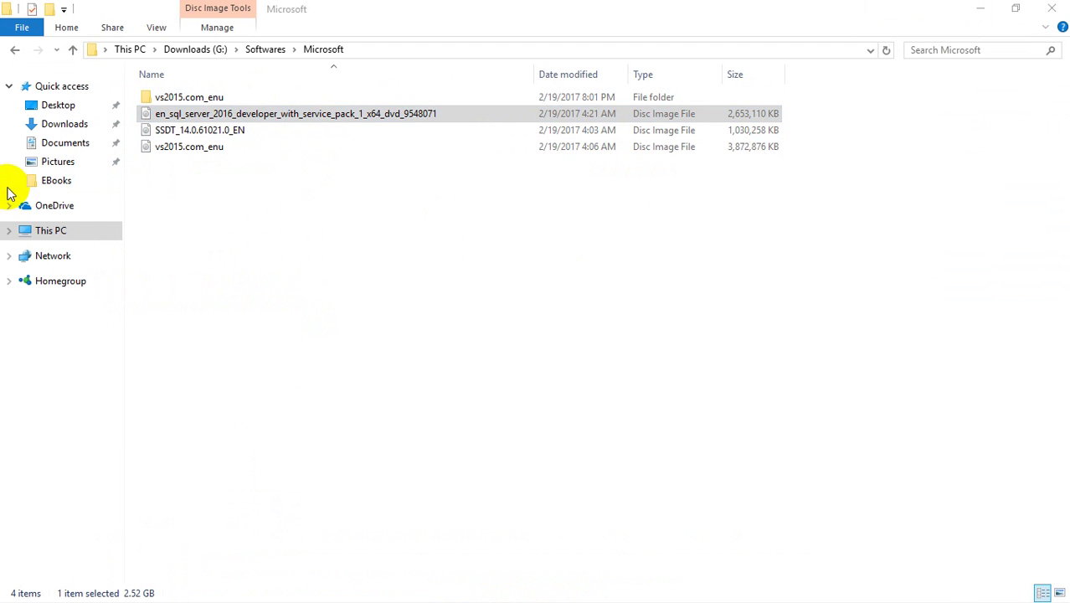
pyautogui.moveTo(17, 236); pyautogui.dragTo(509, 205)
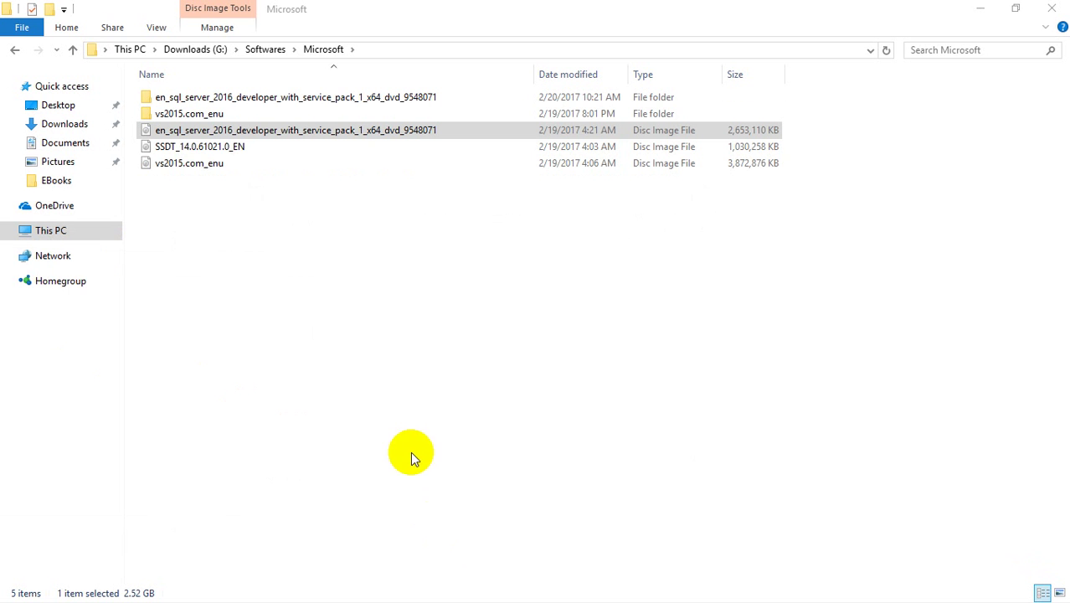
pyautogui.click(335, 136)
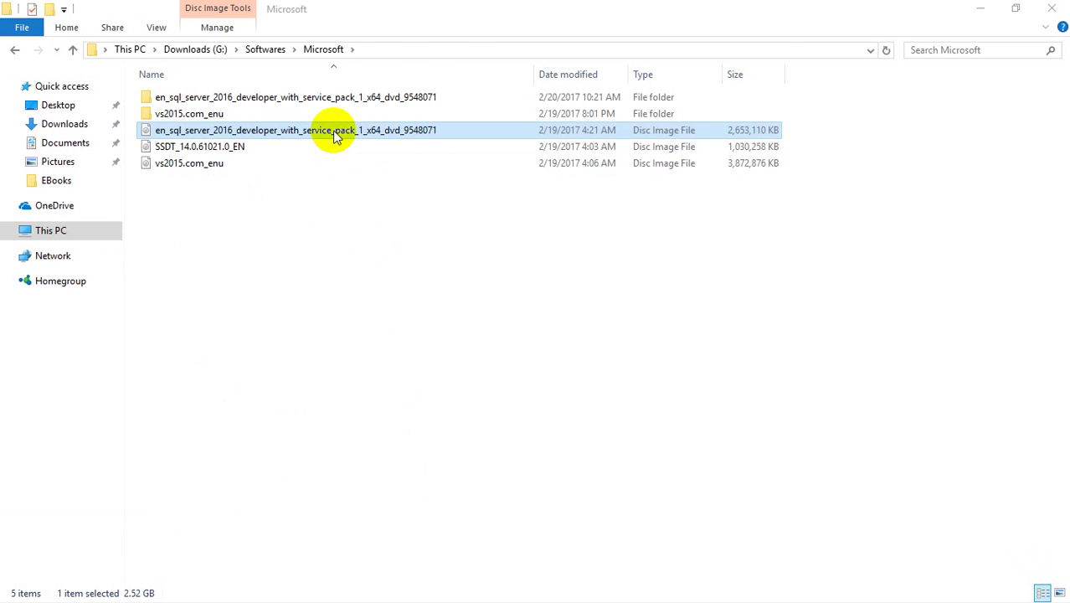
# - Open the extracted SQL Server folder and run setup as administrator
pyautogui.doubleClick(322, 97)
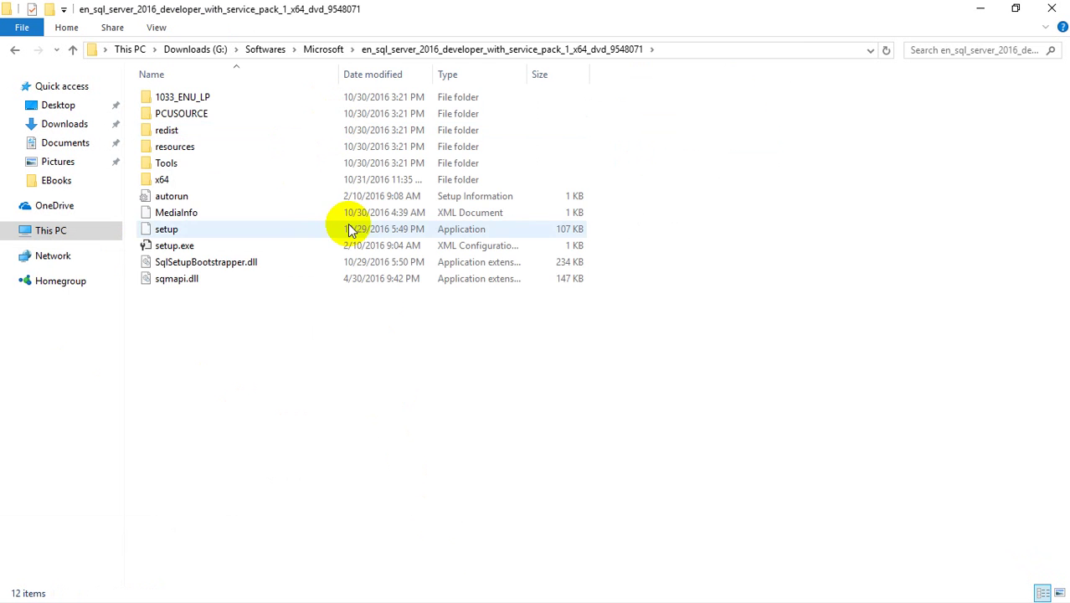
pyautogui.rightClick(168, 230)
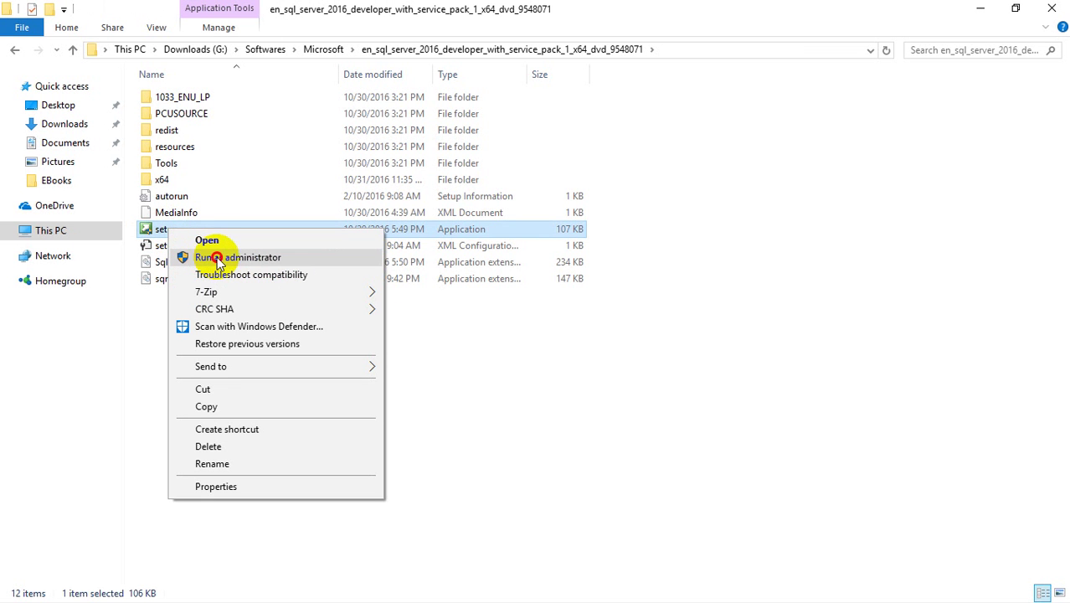
pyautogui.click(219, 258)
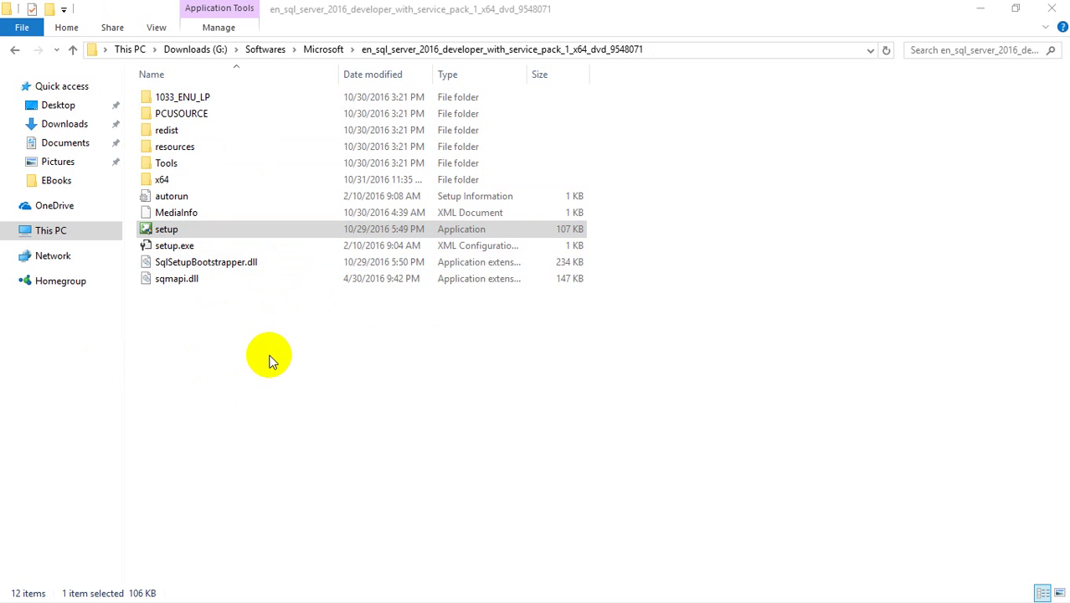
pyautogui.click(193, 236)
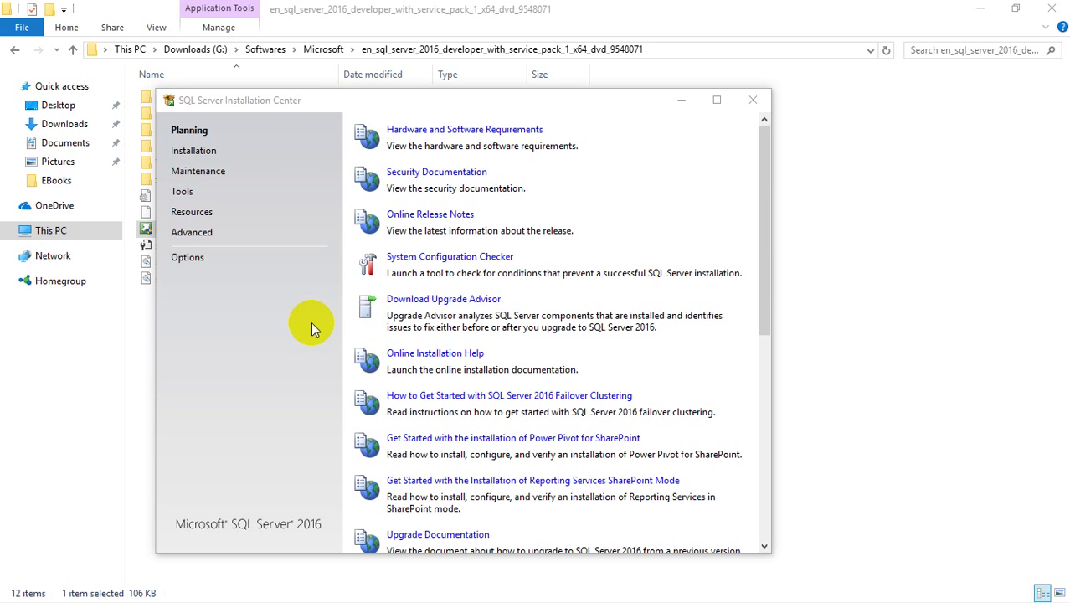
# - On the Installation page, choose 'New SQL Server stand-alone installation or add features'
pyautogui.moveTo(459, 103)
pyautogui.mouseDown()
pyautogui.moveTo(483, 93)
pyautogui.moveTo(470, 105)
pyautogui.mouseUp()
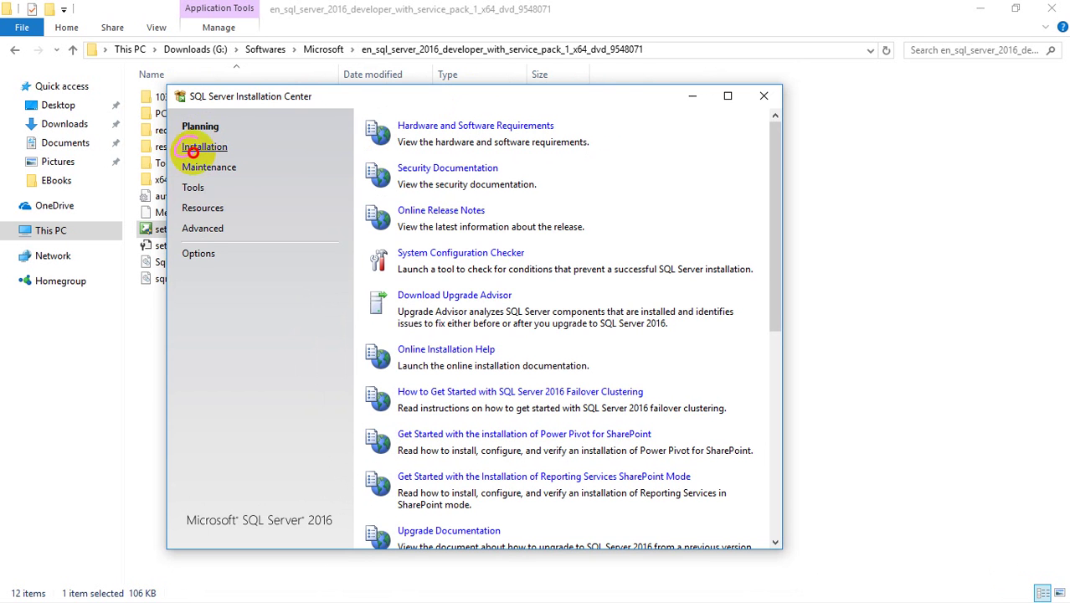
pyautogui.moveTo(191, 148)
pyautogui.mouseDown()
pyautogui.moveTo(179, 131)
pyautogui.moveTo(226, 159)
pyautogui.mouseUp()
pyautogui.click(207, 151)
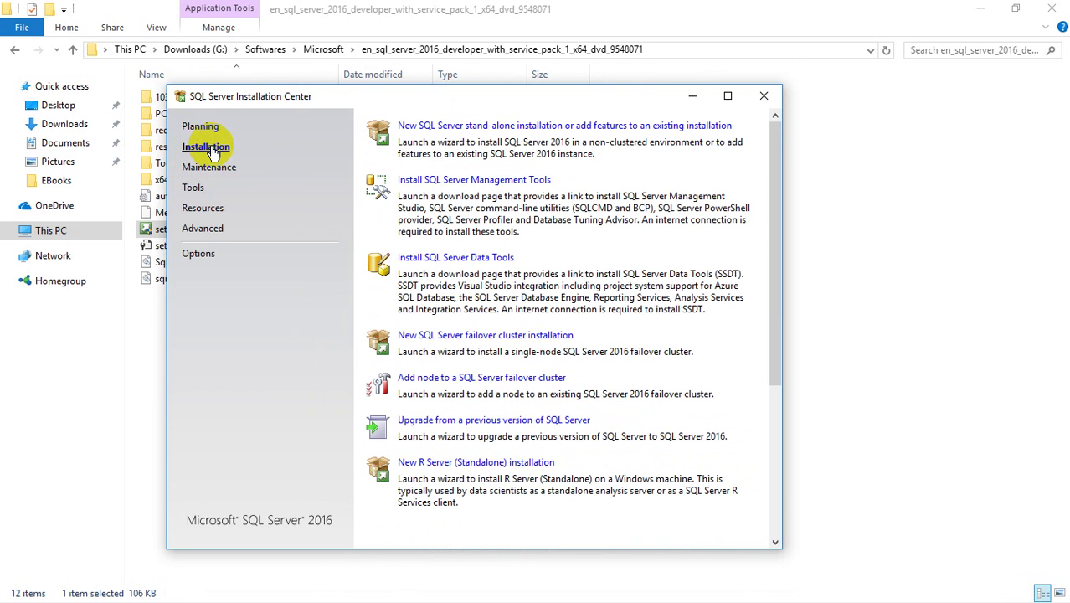
pyautogui.click(530, 127)
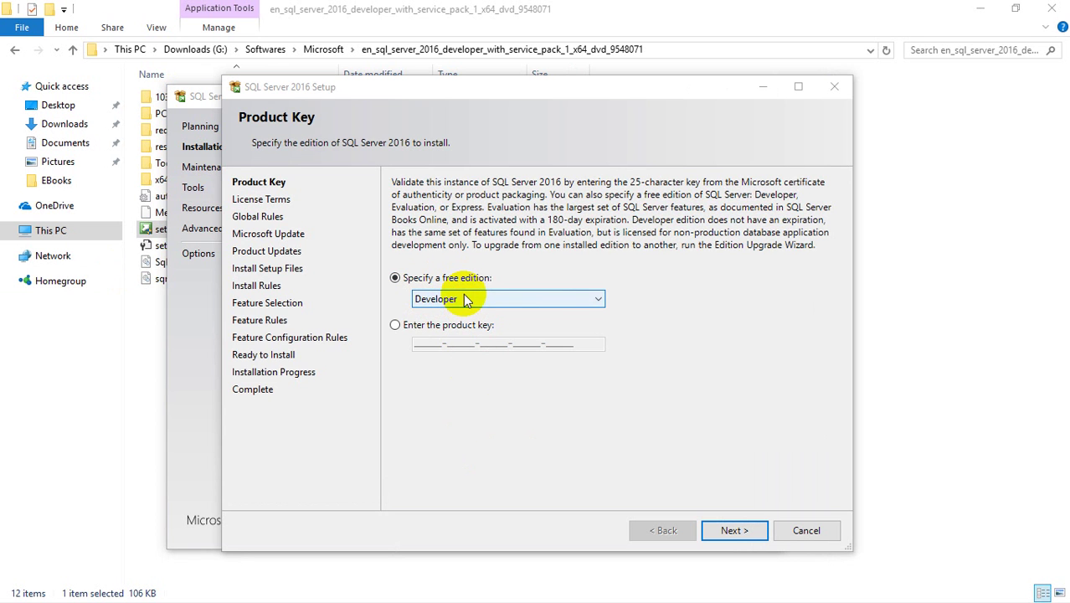
# - Keep the free Developer edition and accept the license terms
pyautogui.click(733, 531)
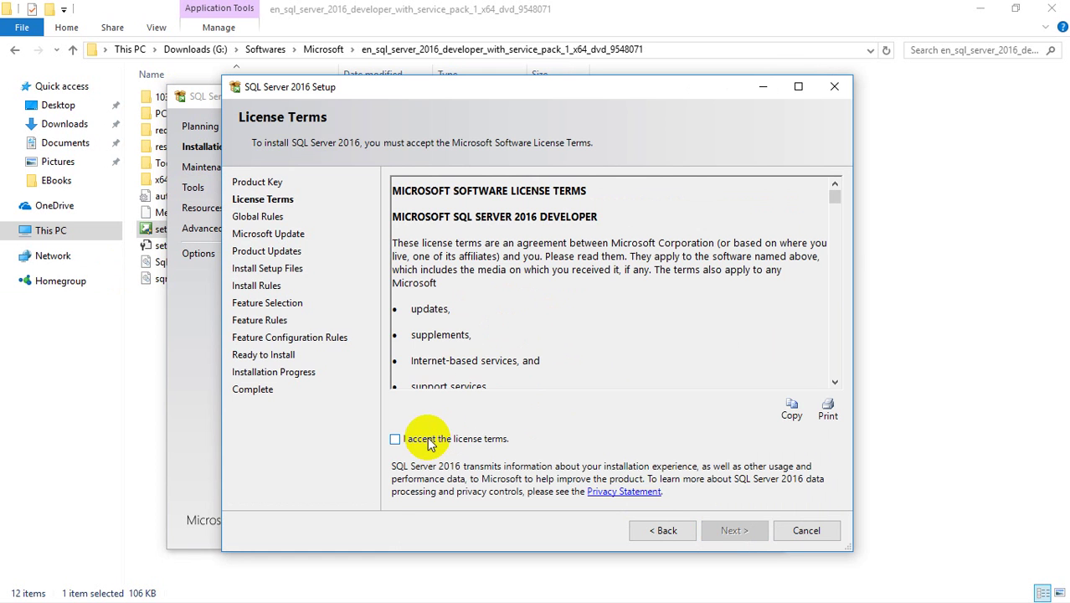
pyautogui.click(397, 438)
pyautogui.click(725, 531)
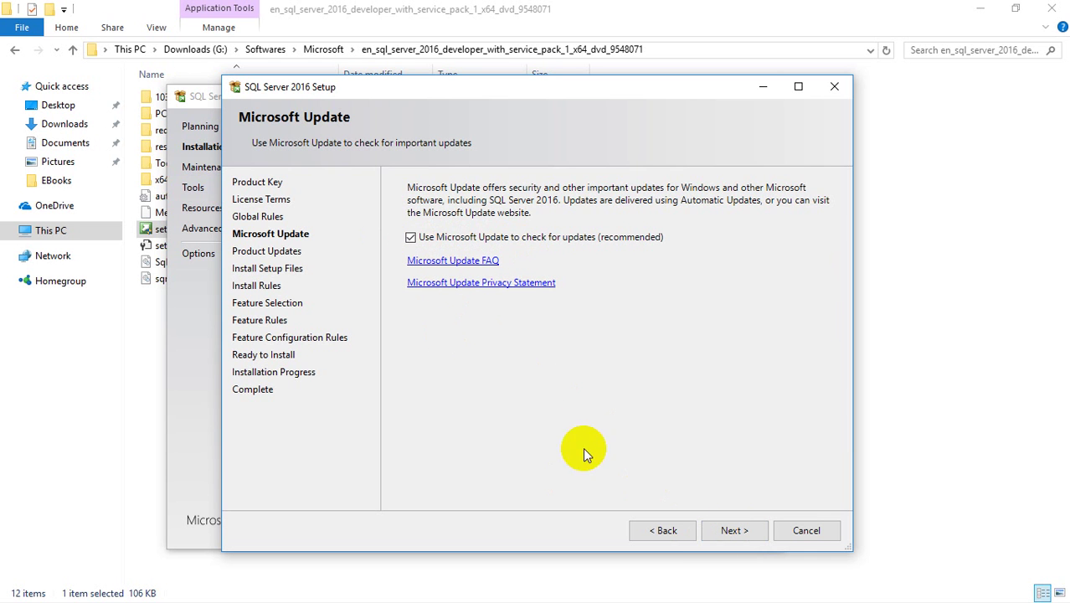
# - Keep Microsoft Update checking on and review the Windows Firewall warning in Install Rules
pyautogui.click(703, 527)
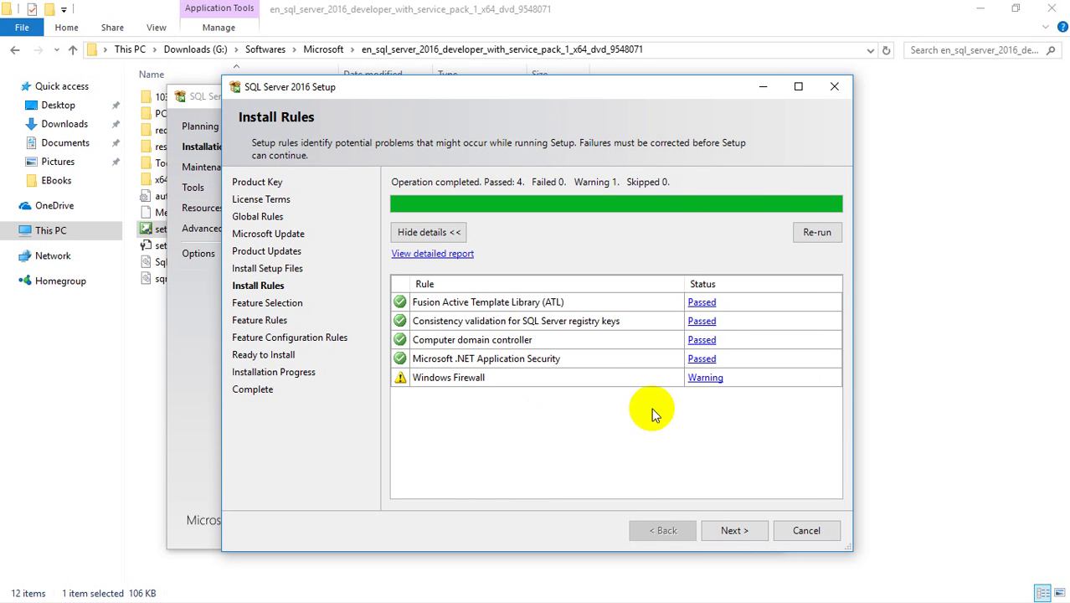
pyautogui.click(708, 379)
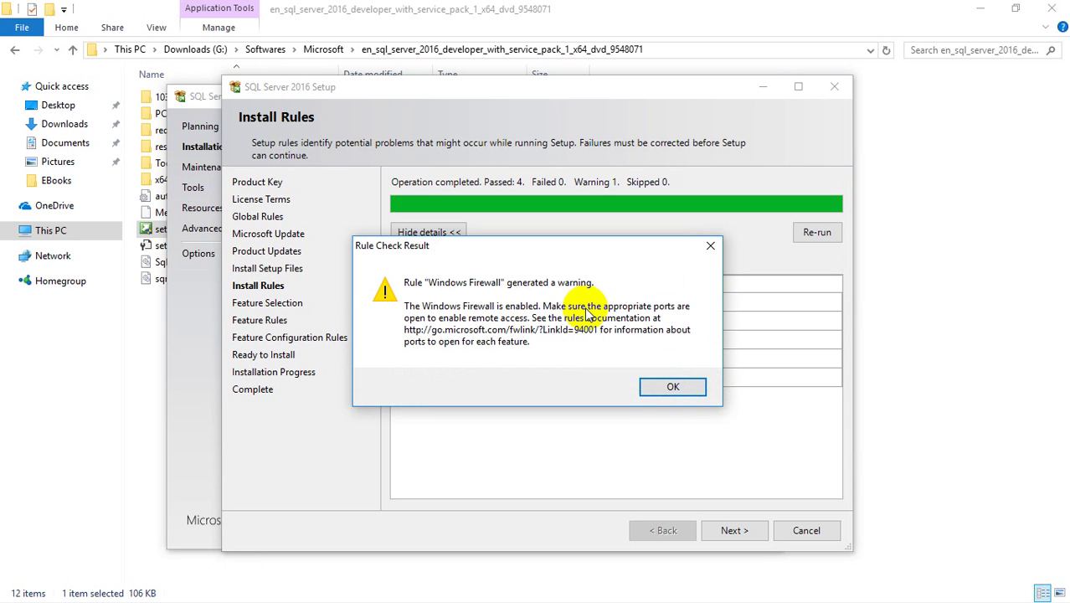
pyautogui.click(670, 389)
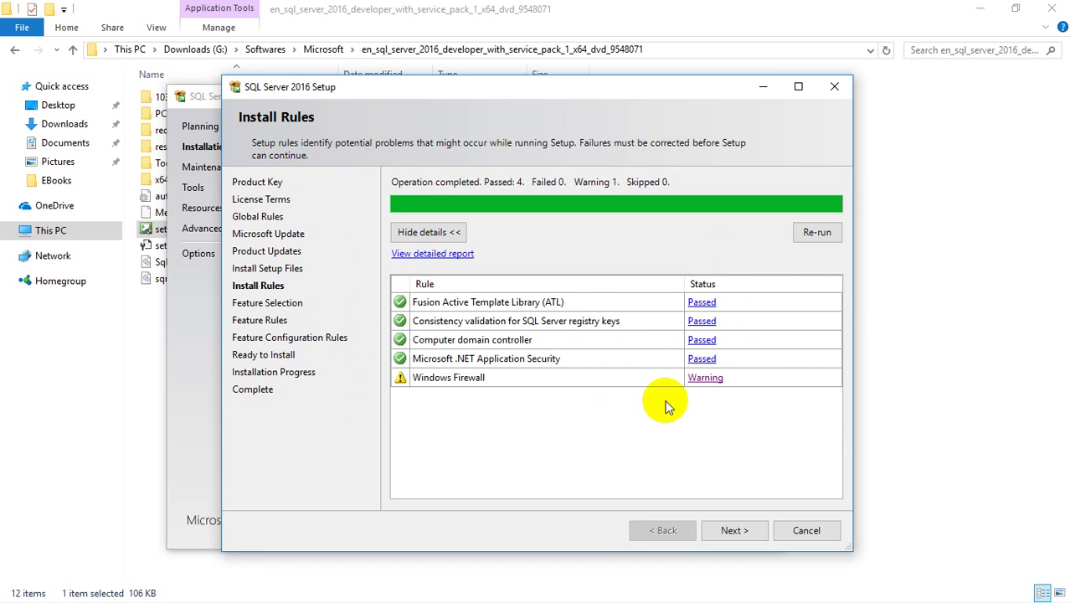
pyautogui.click(733, 530)
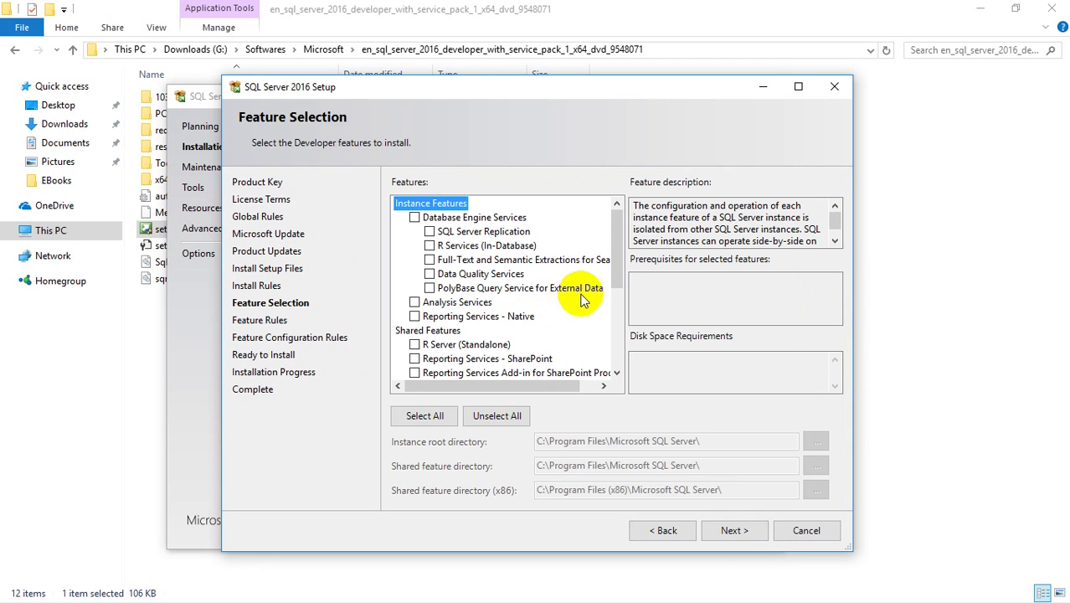
# - Select all features and try to continue, which fails the PolyBase Oracle JRE rule
pyautogui.moveTo(618, 244)
pyautogui.mouseDown()
pyautogui.moveTo(620, 308)
pyautogui.moveTo(622, 239)
pyautogui.moveTo(619, 255)
pyautogui.mouseUp()
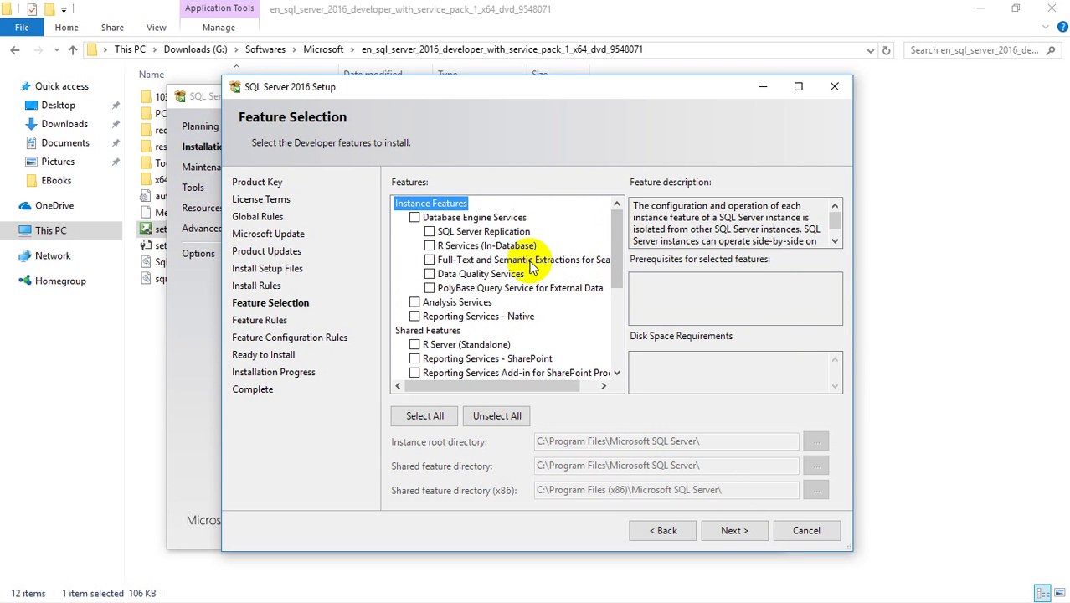
pyautogui.click(427, 416)
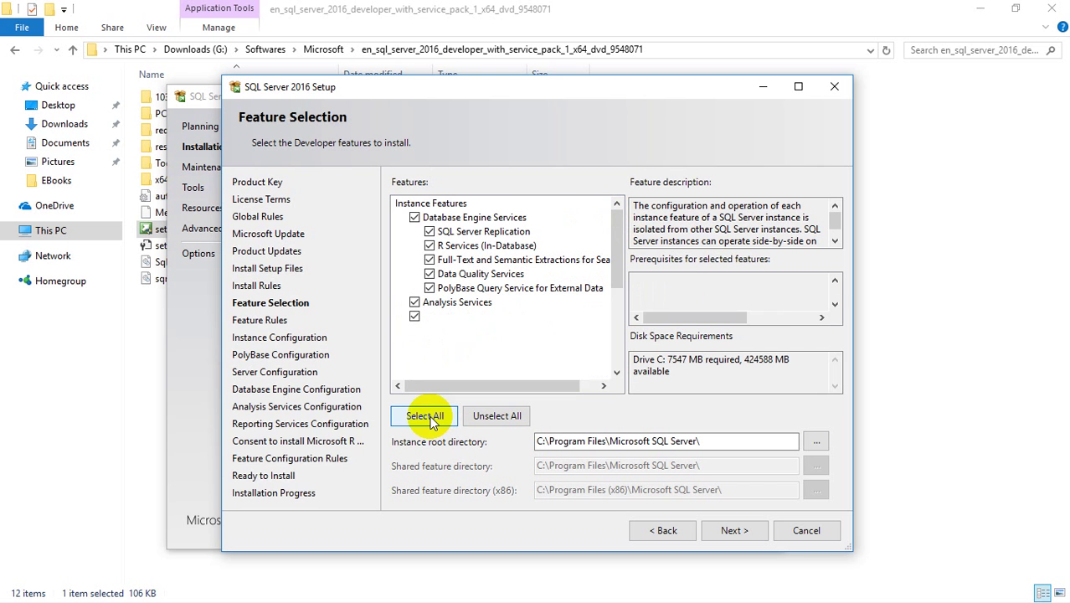
pyautogui.moveTo(617, 250); pyautogui.dragTo(618, 206)
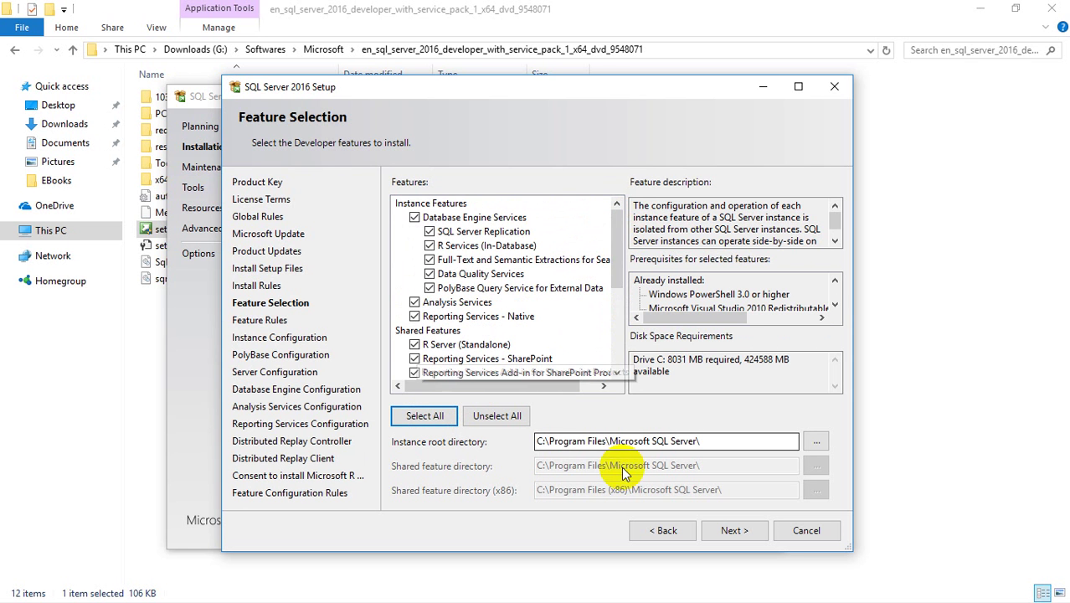
pyautogui.click(726, 530)
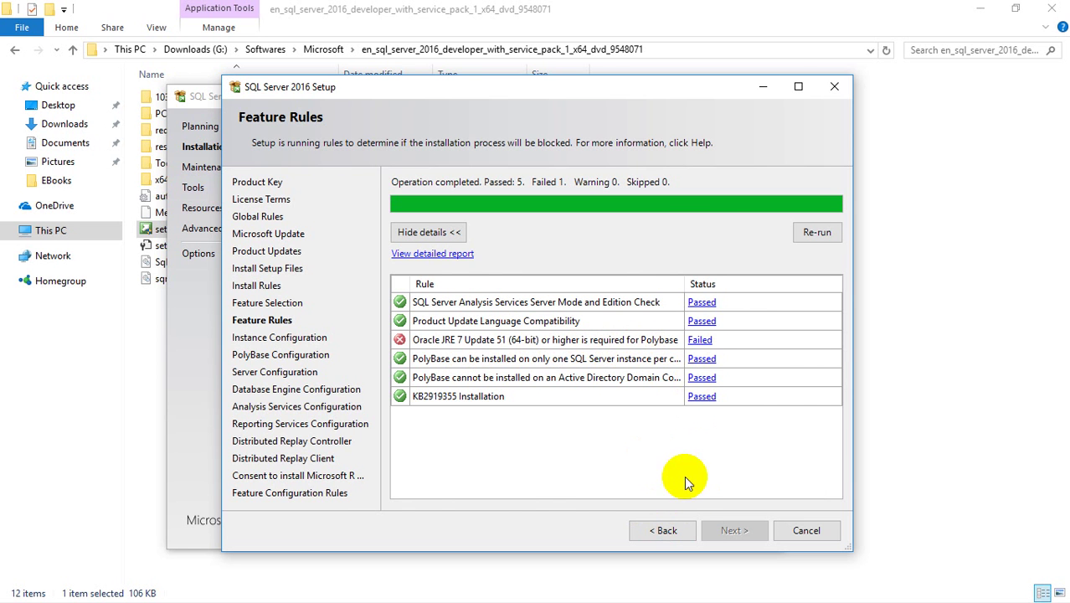
# - Go back and deselect PolyBase Query Service from the feature list
pyautogui.click(667, 530)
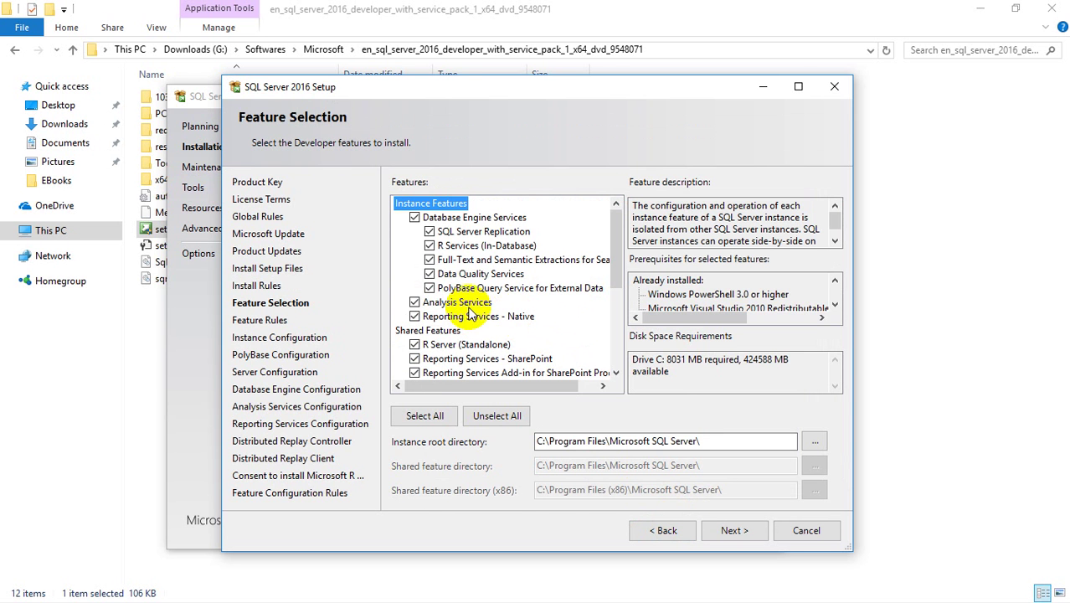
pyautogui.click(428, 288)
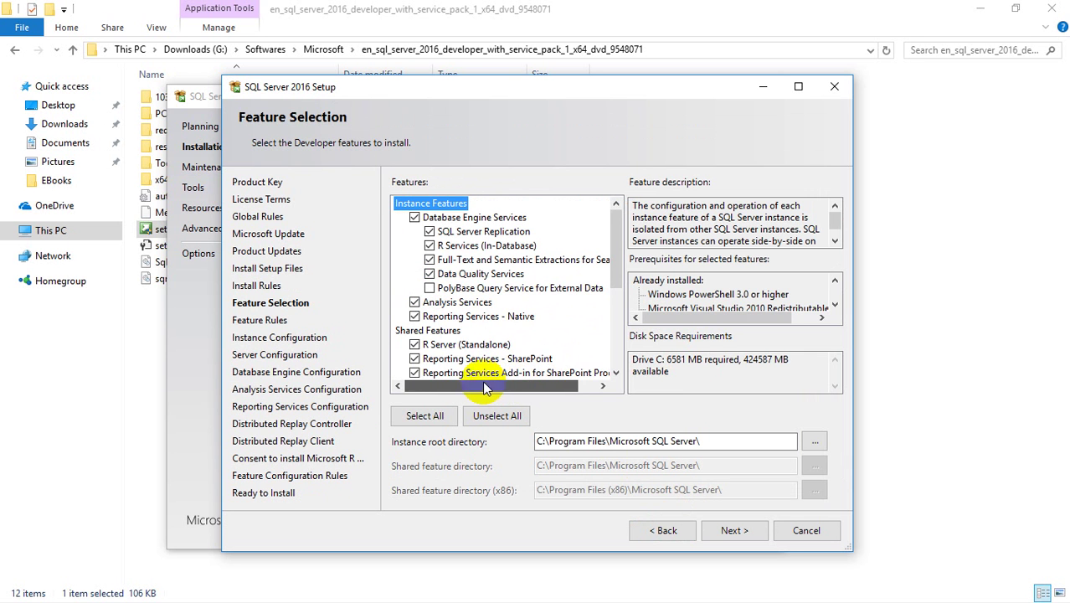
pyautogui.moveTo(615, 260); pyautogui.dragTo(614, 224)
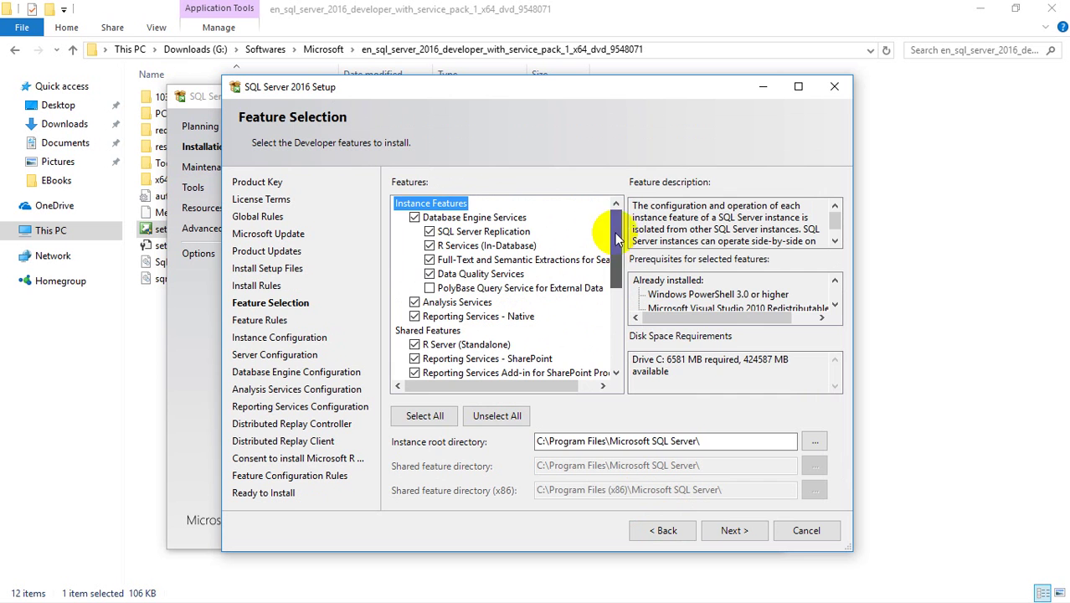
pyautogui.click(730, 530)
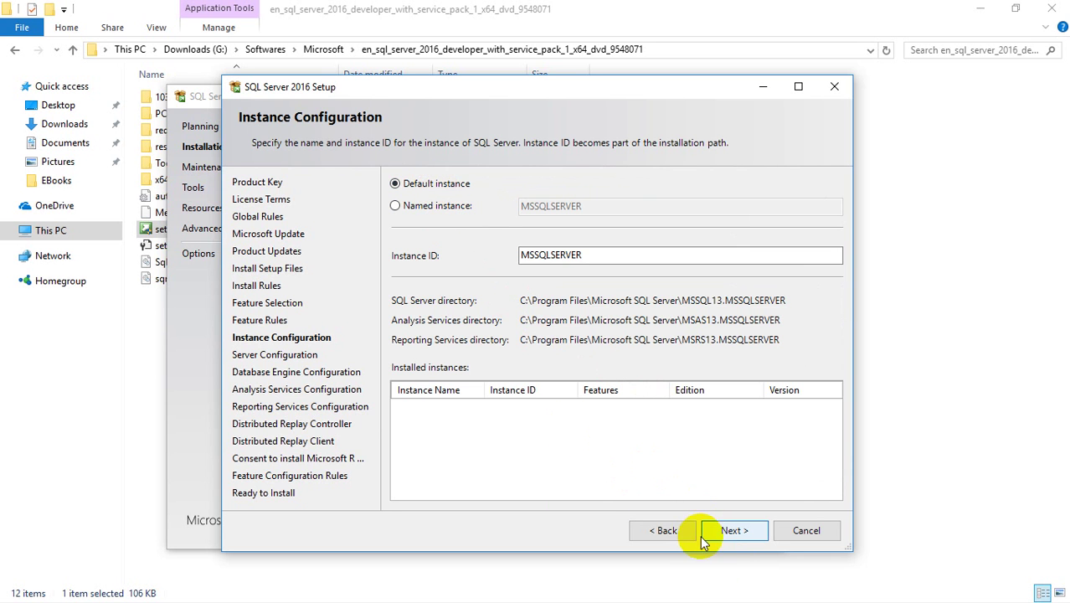
# - Keep the default MSSQLSERVER instance and grant the Database Engine the Perform Volume Maintenance Task privilege
pyautogui.click(727, 530)
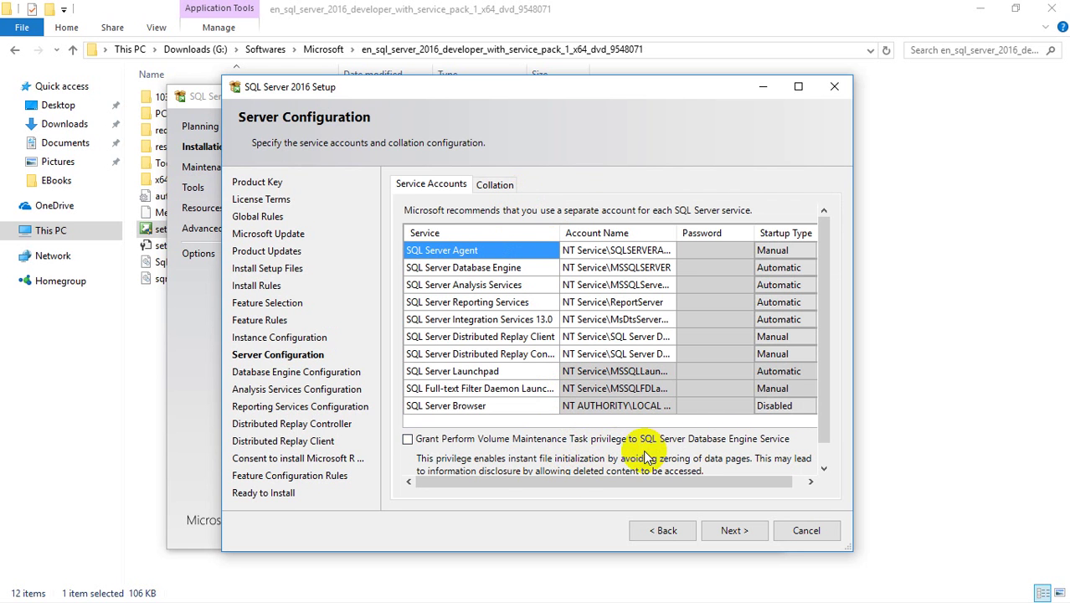
pyautogui.scroll(-1, 712, 444)
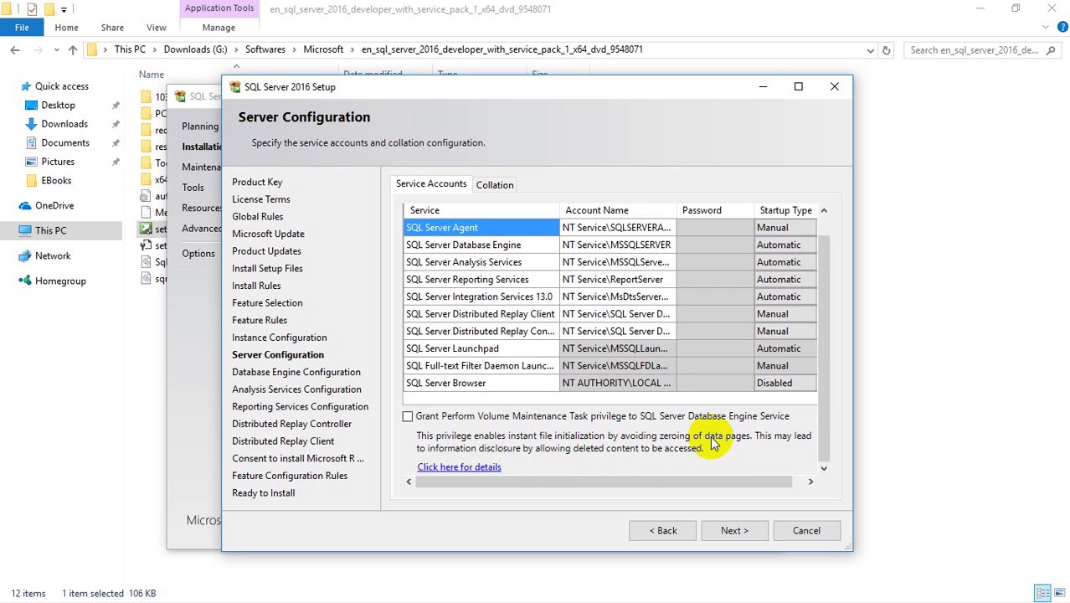
pyautogui.click(408, 416)
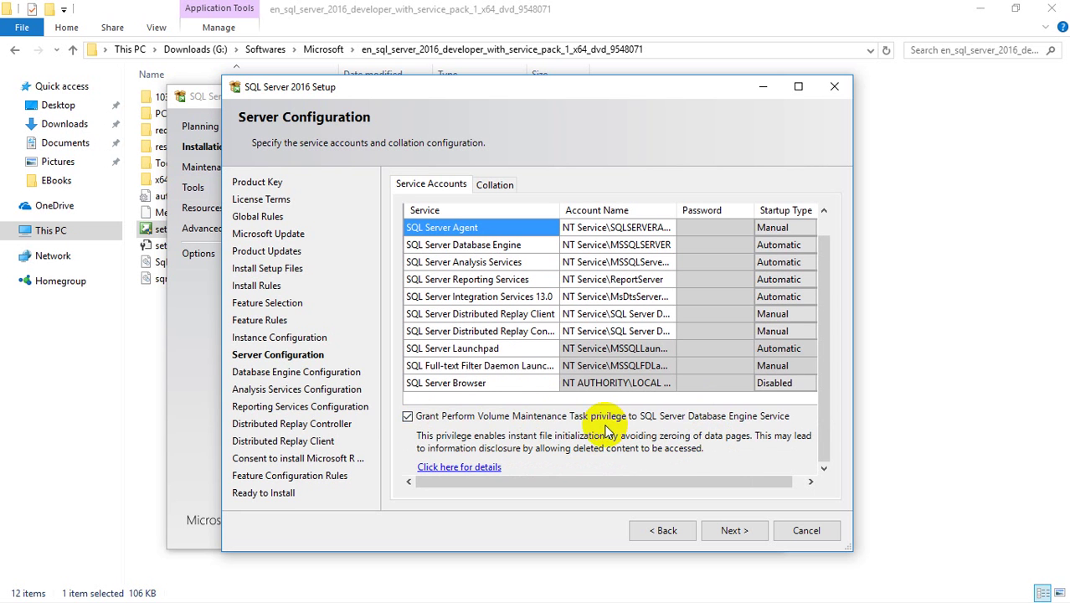
pyautogui.scroll(1, 606, 432)
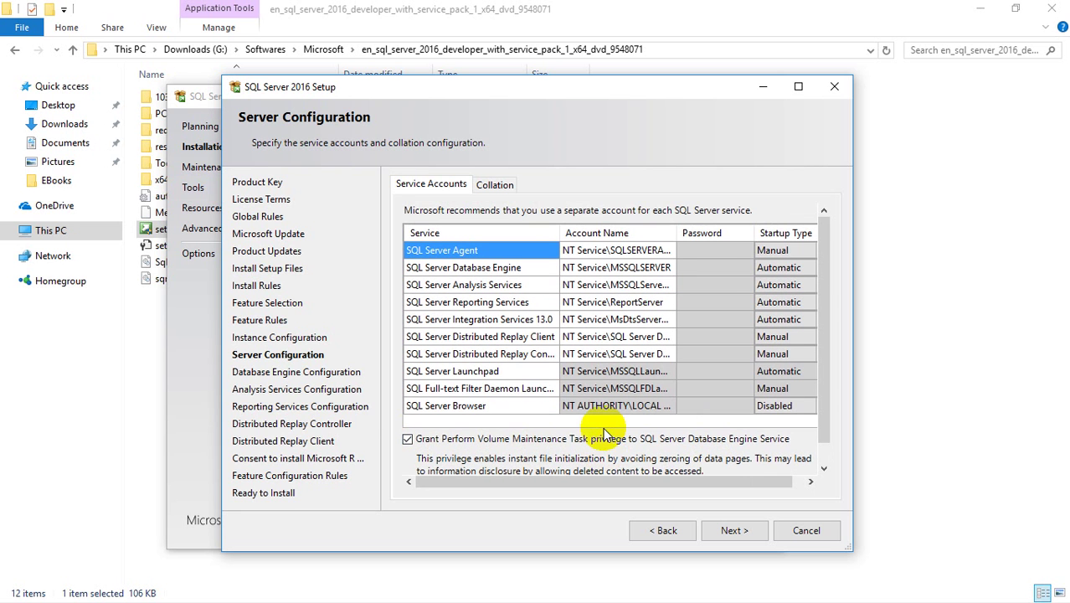
pyautogui.click(730, 530)
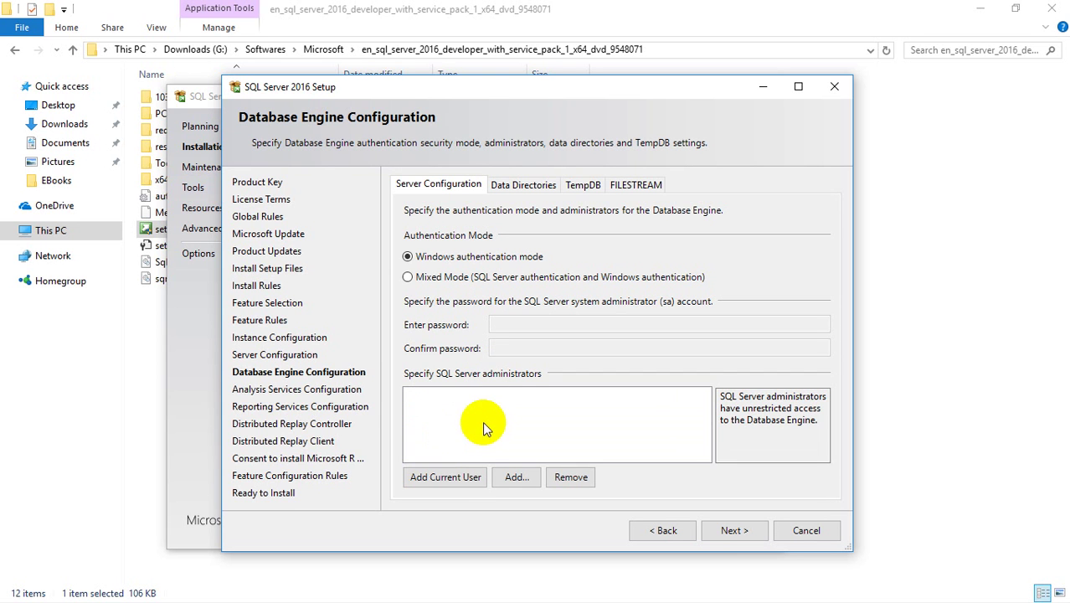
# - Add the current Windows user as a SQL Server Database Engine administrator
pyautogui.click(452, 477)
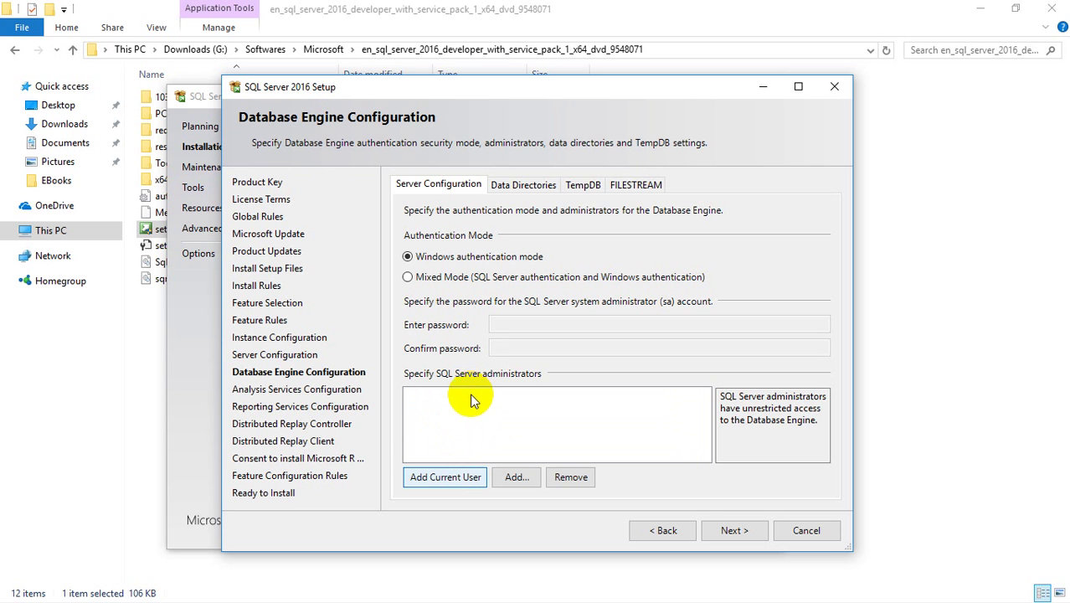
pyautogui.click(456, 477)
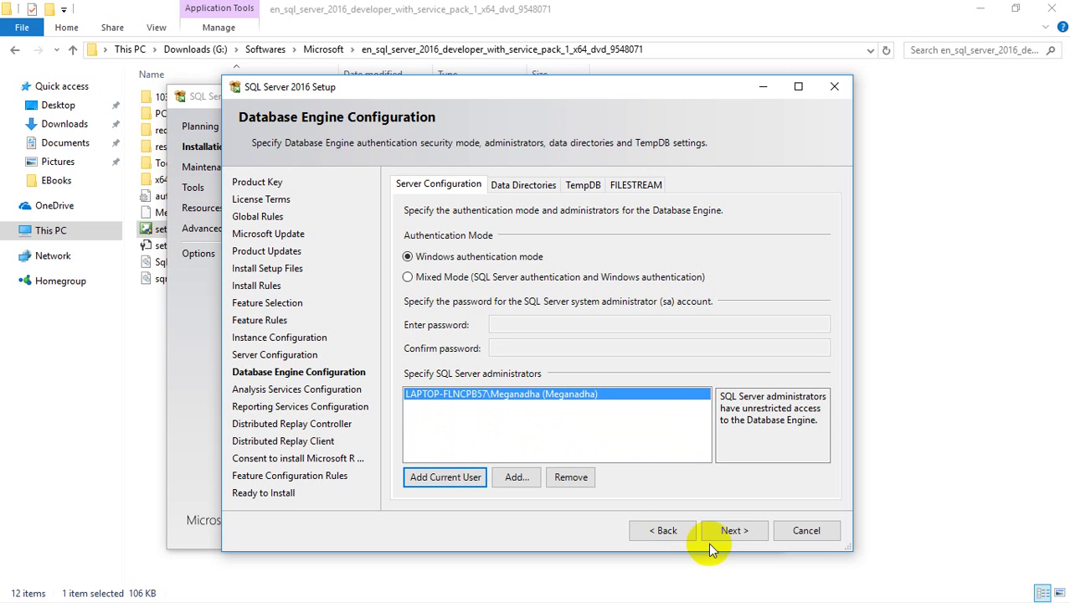
pyautogui.click(731, 529)
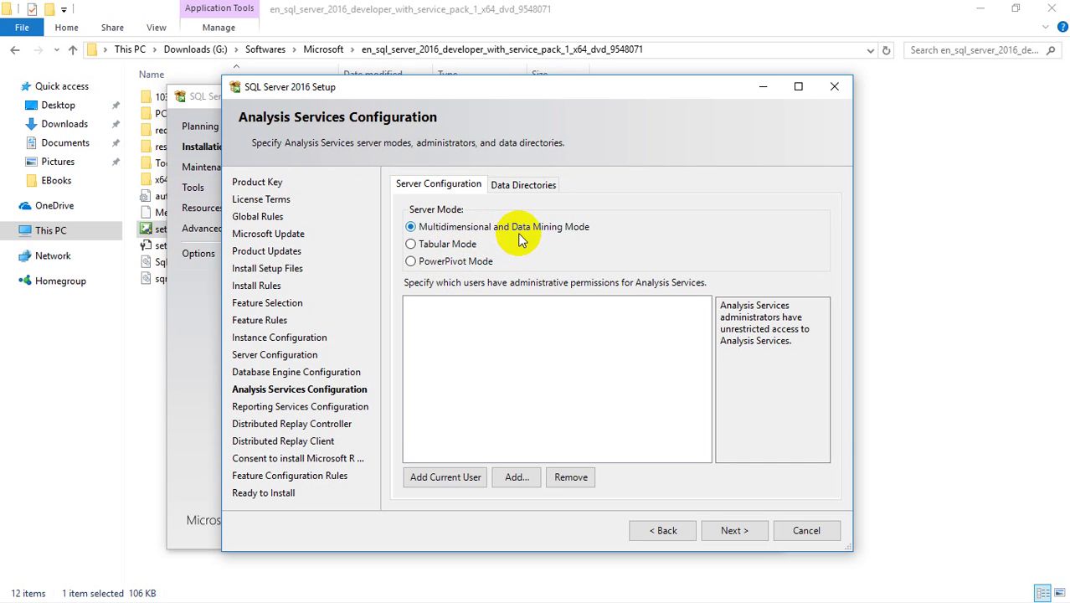
# - Make the current user an Analysis Services administrator and Distributed Replay Controller user, keeping default Reporting Services modes
pyautogui.click(452, 480)
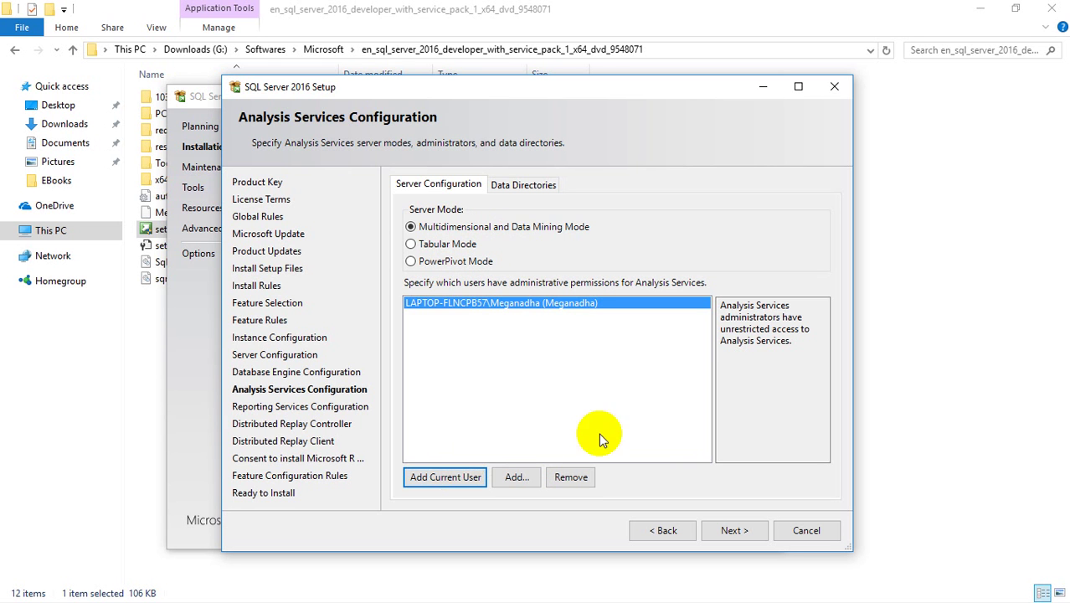
pyautogui.click(722, 536)
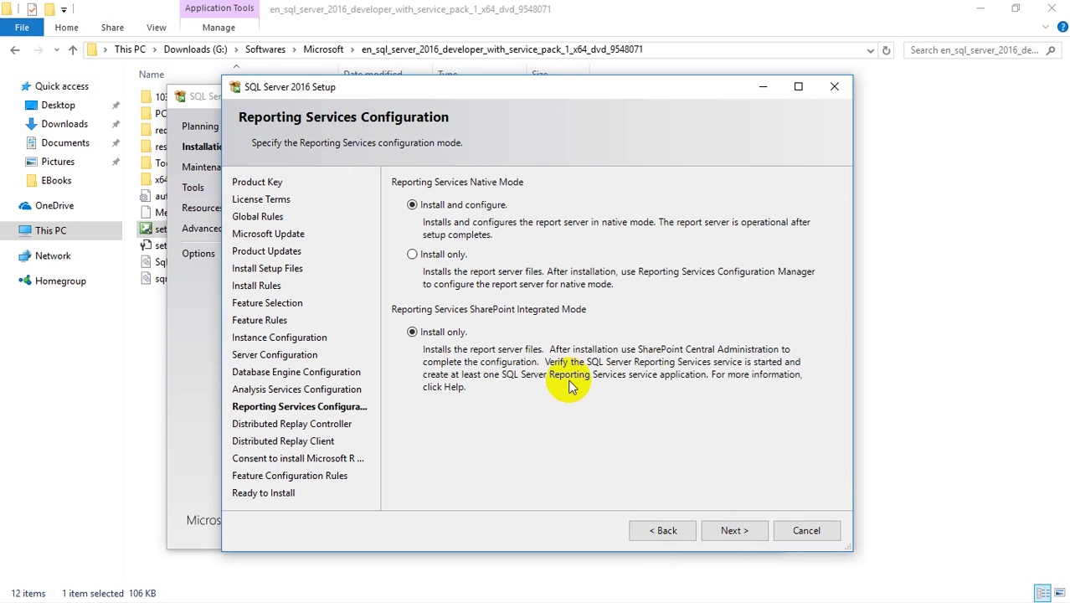
pyautogui.click(734, 531)
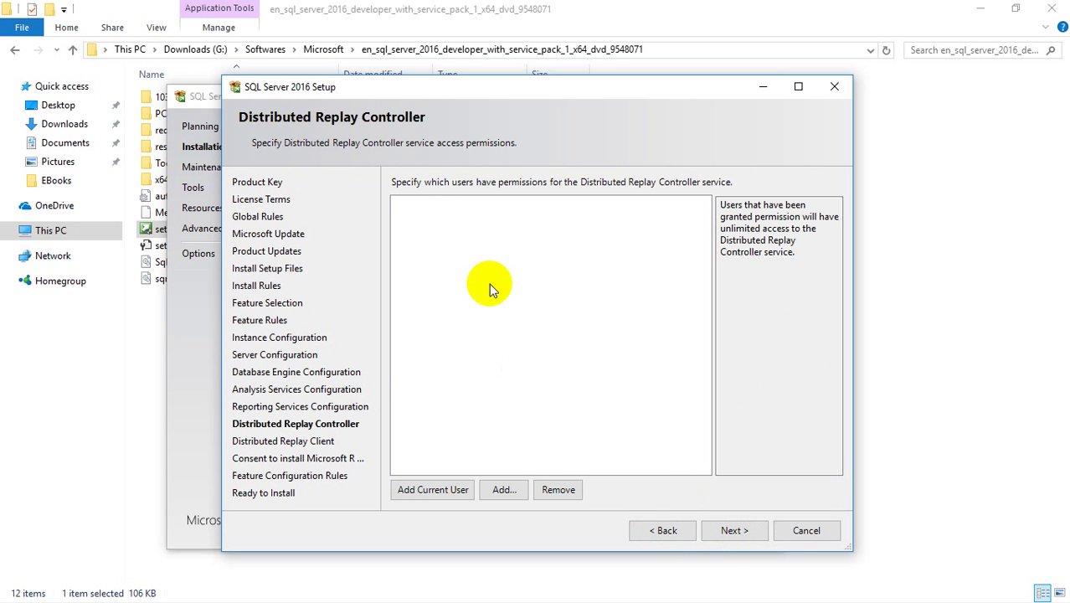
pyautogui.click(444, 490)
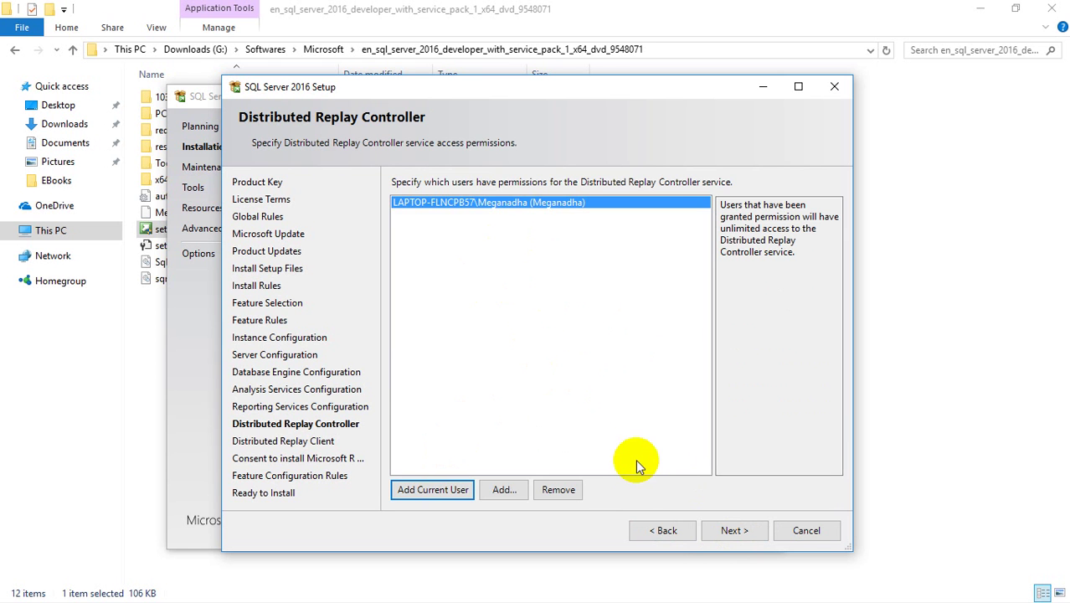
pyautogui.click(728, 533)
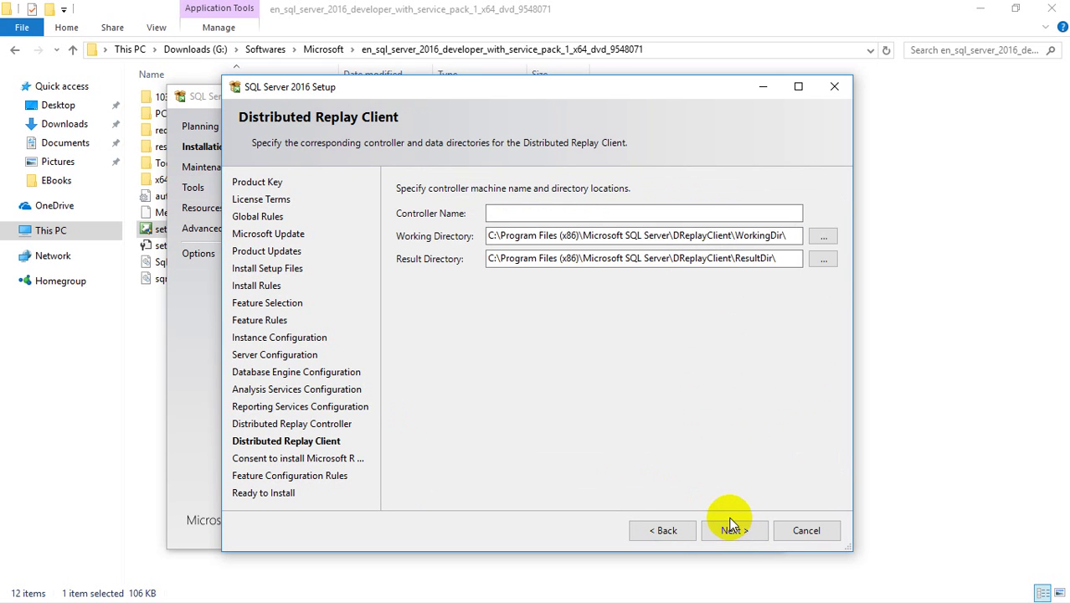
# - Enter MegSQLServer as the Distributed Replay Client controller name
pyautogui.click(568, 211)
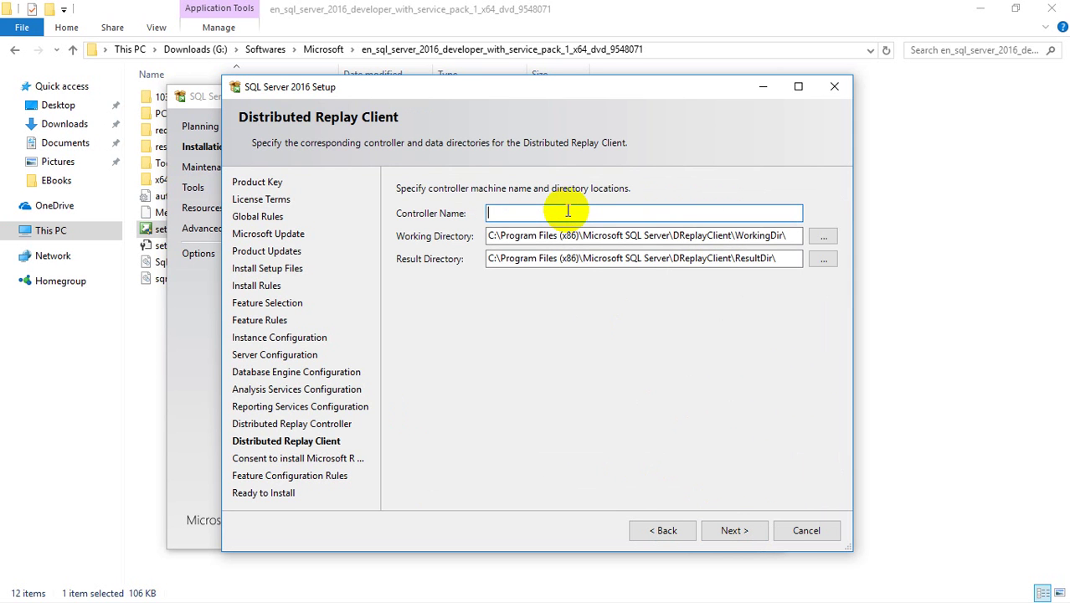
pyautogui.write('ss')
pyautogui.press('BackSpace')
pyautogui.press('BackSpace')
pyautogui.write('MEG')
pyautogui.press('BackSpace')
pyautogui.press('BackSpace')
pyautogui.write('egSQLServer')
pyautogui.click(731, 528)
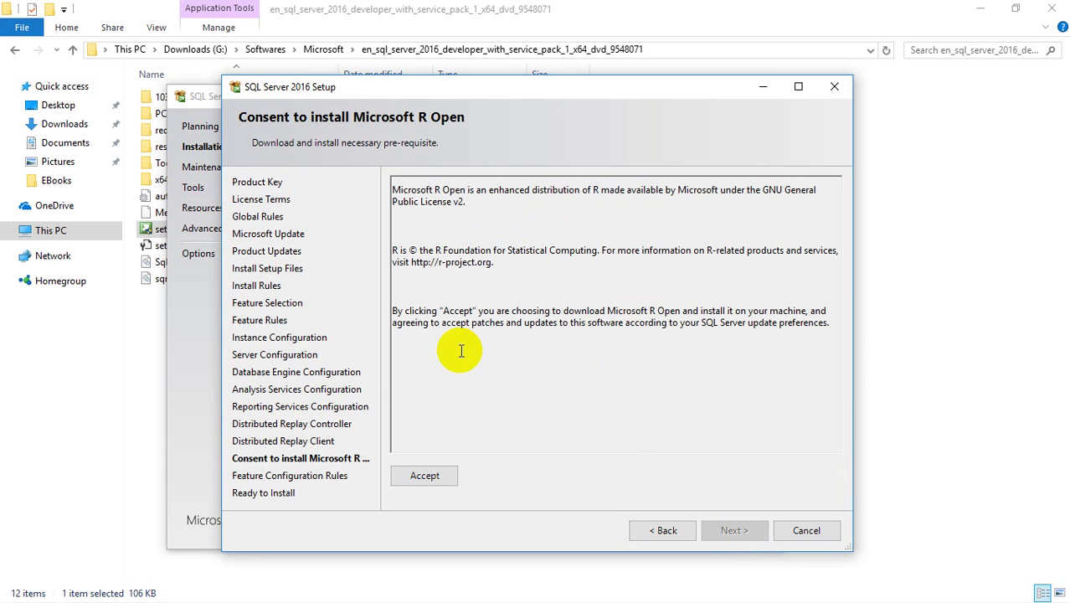
# - Accept the Microsoft R Open download and scroll through the Ready to Install feature summary
pyautogui.click(423, 474)
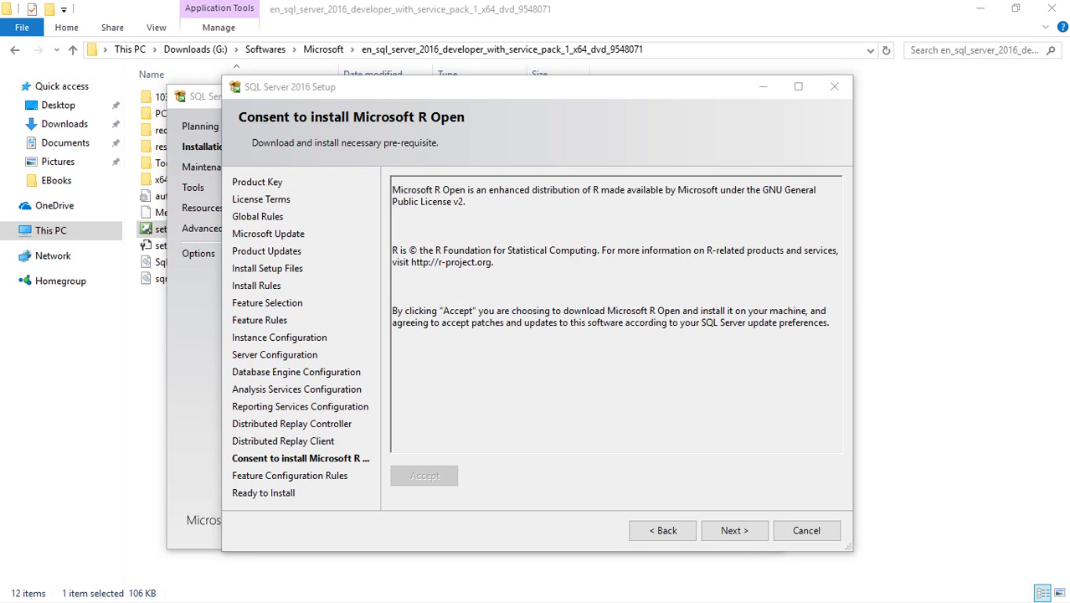
pyautogui.click(734, 530)
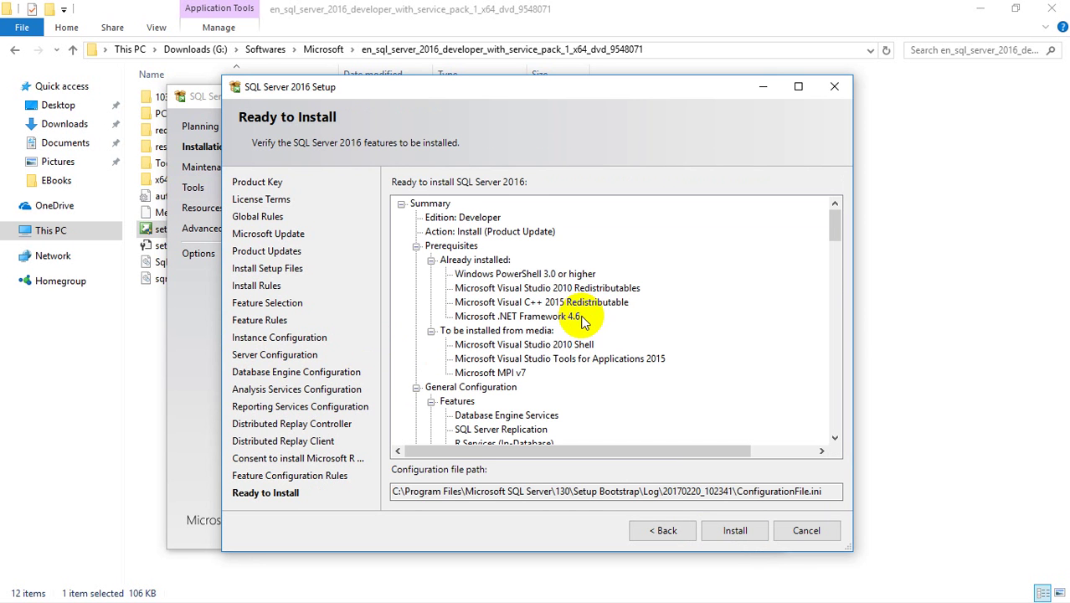
pyautogui.scroll(-12, 583, 322)
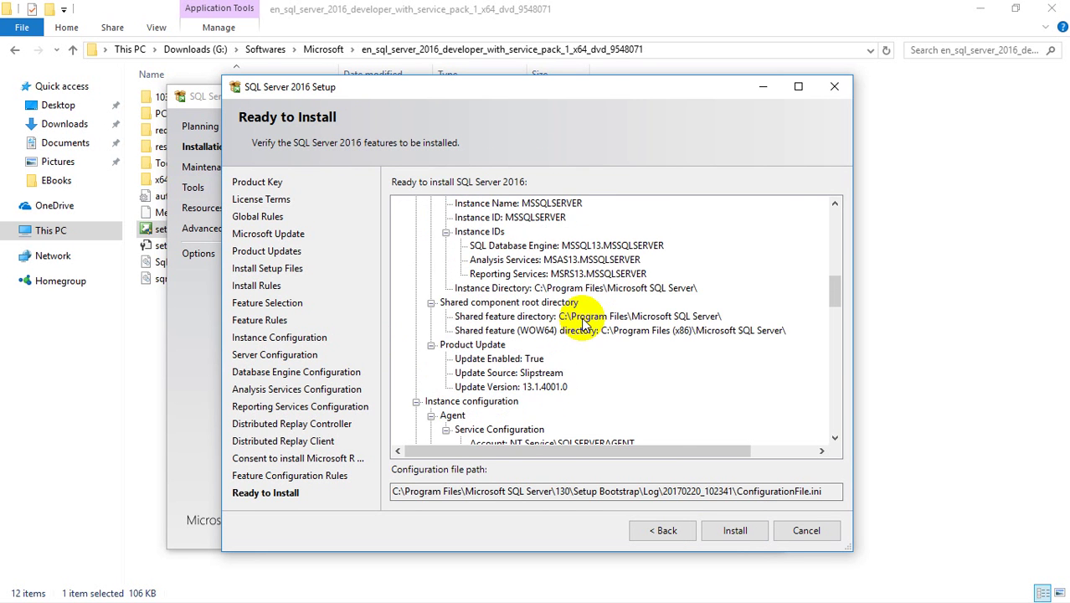
pyautogui.scroll(-12, 584, 322)
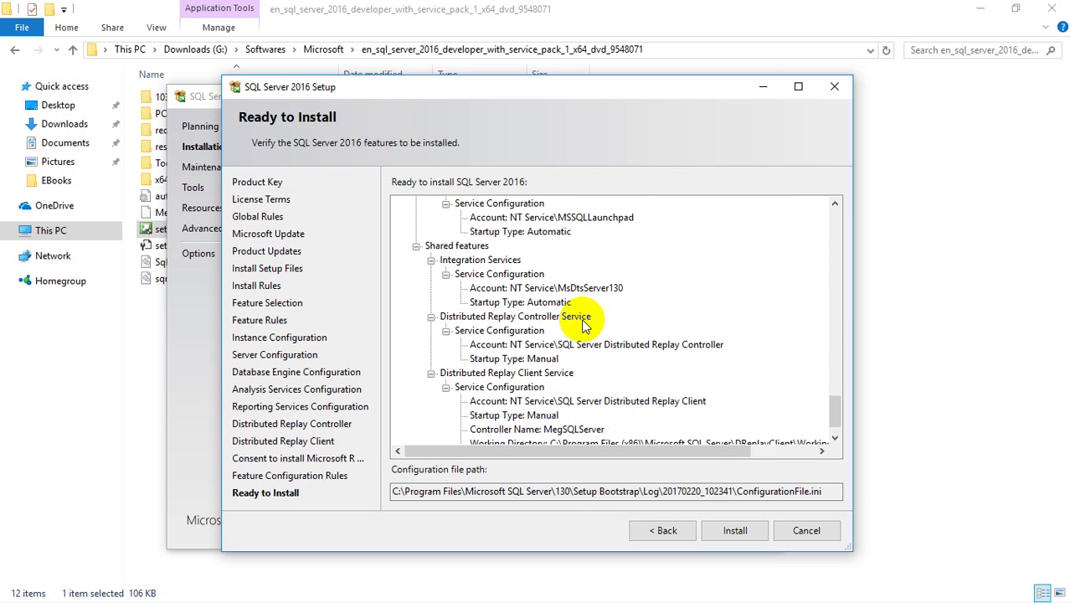
pyautogui.scroll(-2, 583, 322)
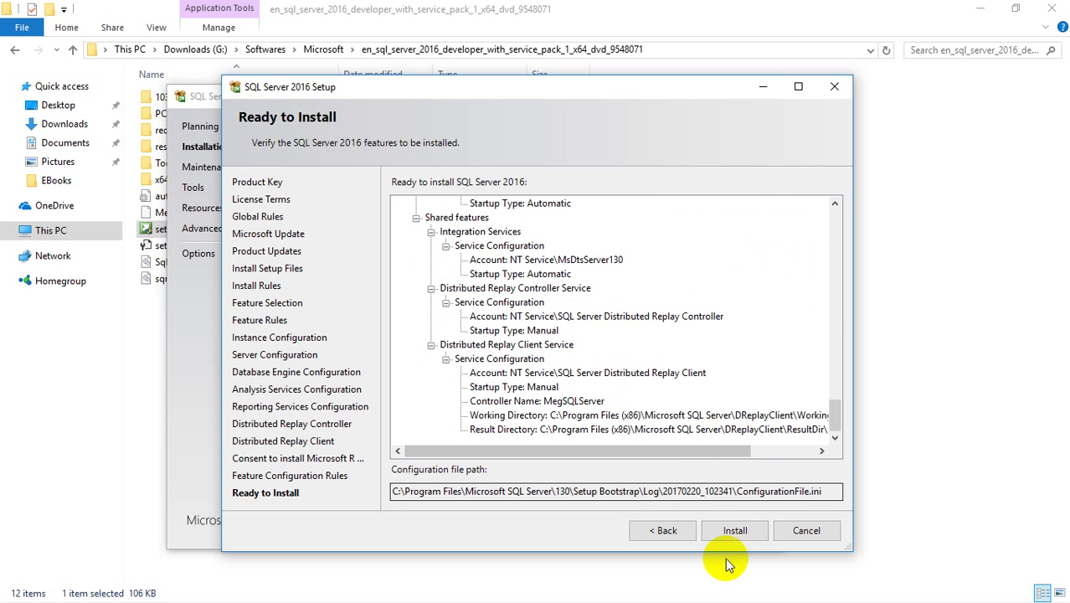
# - Run the installation, acknowledge the restart-required notice, and close the completed wizard
pyautogui.click(733, 530)
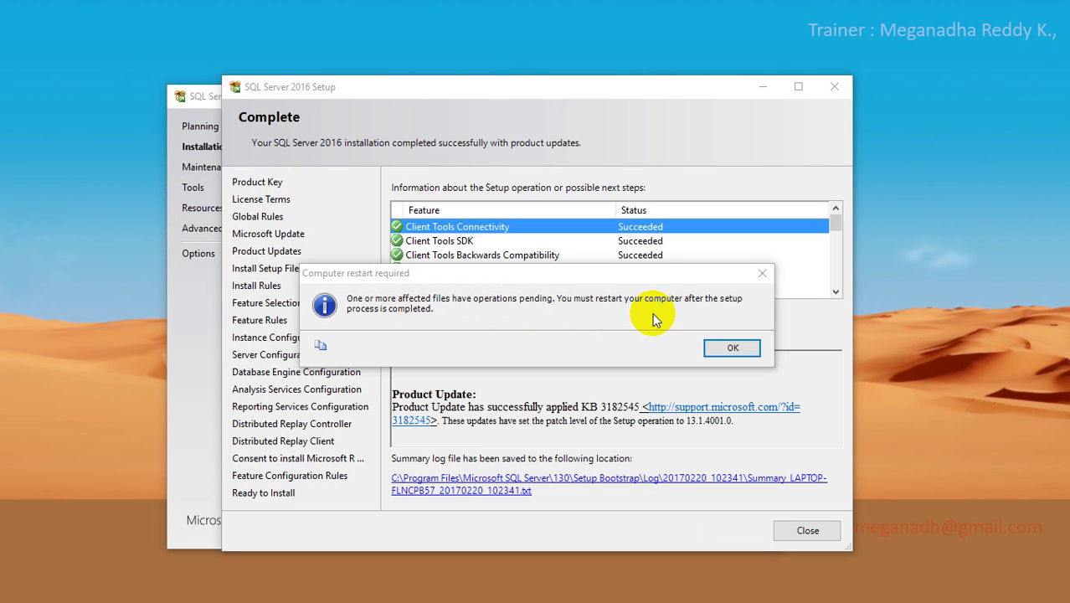
pyautogui.click(713, 347)
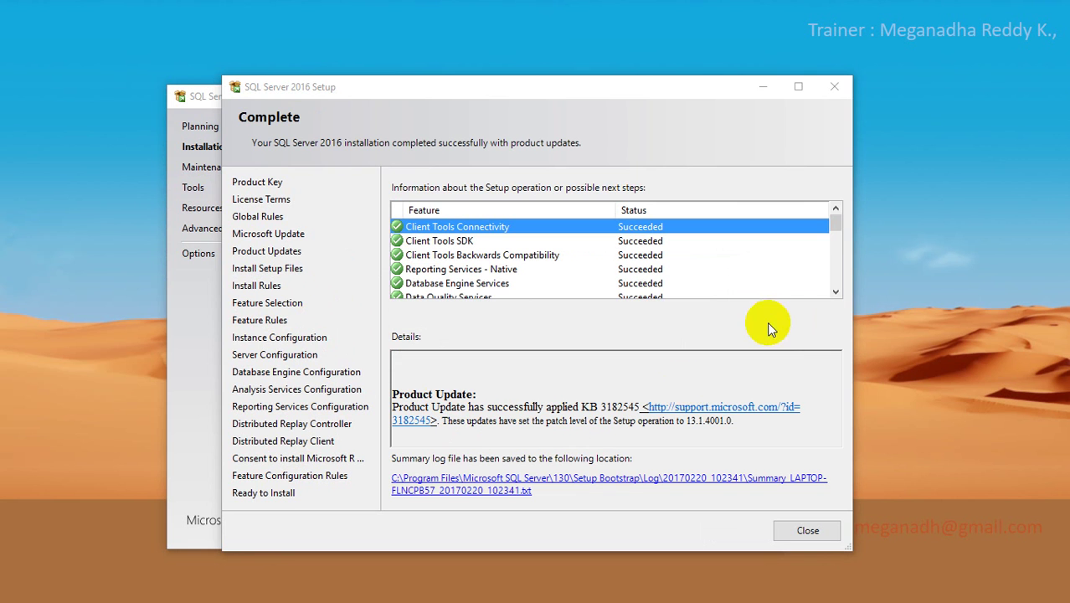
pyautogui.moveTo(835, 224); pyautogui.dragTo(842, 283)
pyautogui.click(794, 529)
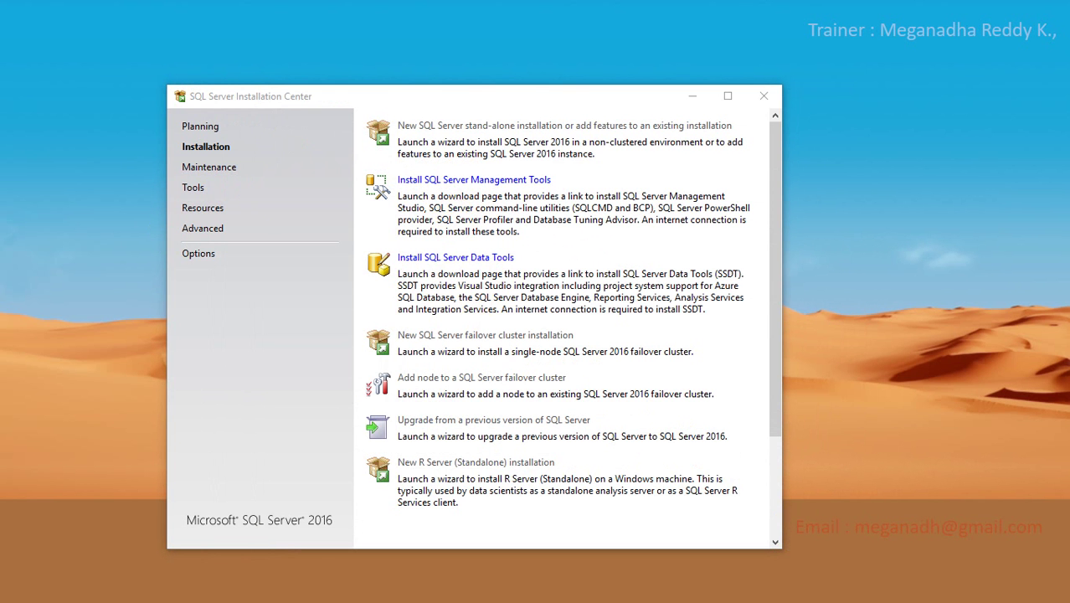
# - Bring the SSMS download page into view and highlight the Download SQL Server Management Studio title
pyautogui.moveTo(0, 158); pyautogui.dragTo(399, 87)
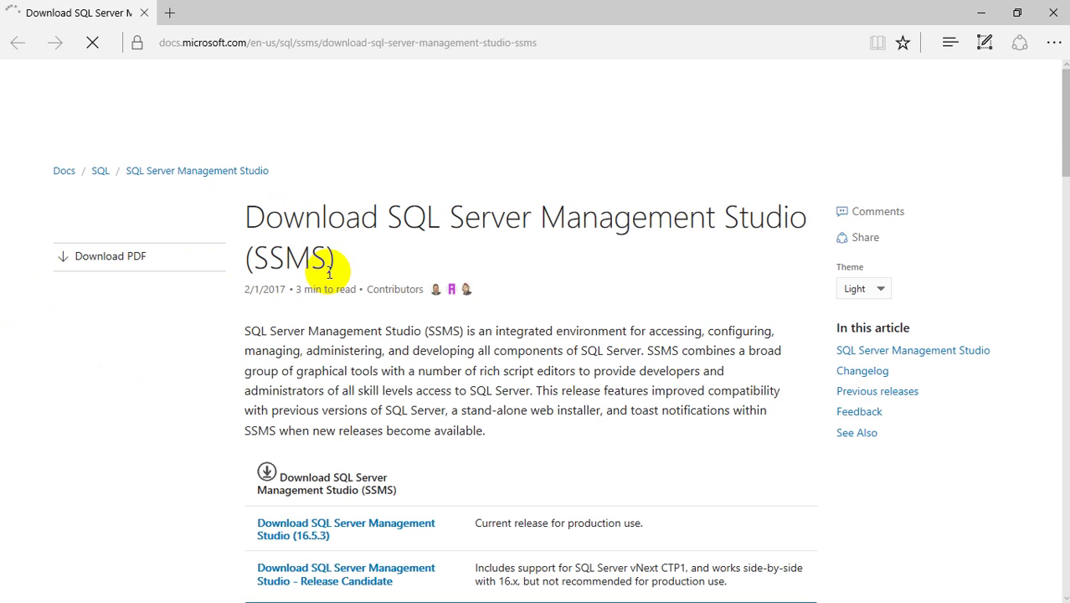
pyautogui.scroll(-2, 420, 352)
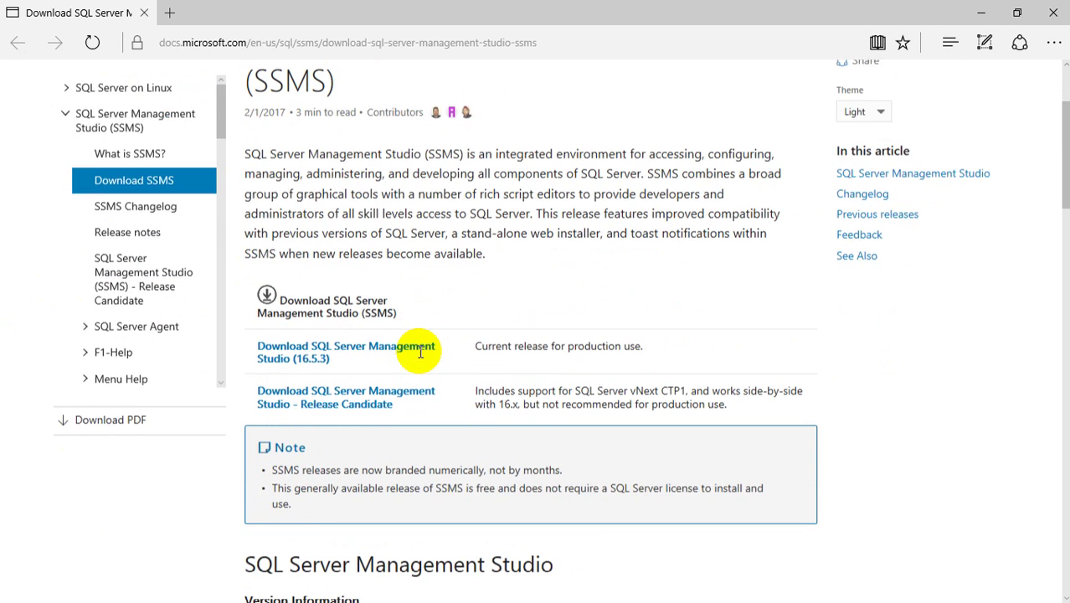
pyautogui.scroll(1, 411, 341)
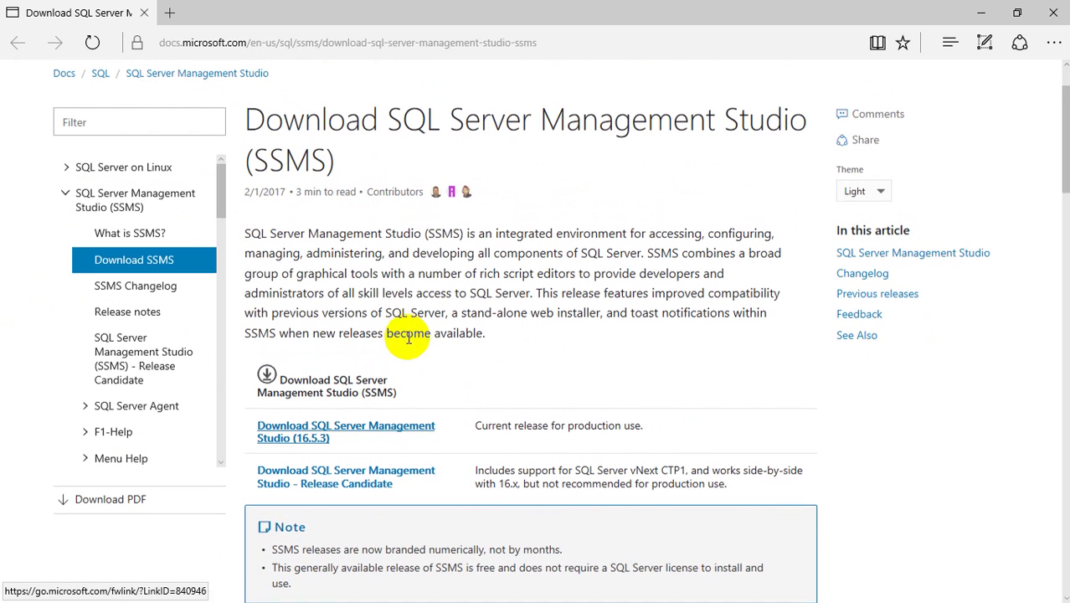
pyautogui.moveTo(254, 163); pyautogui.dragTo(321, 162)
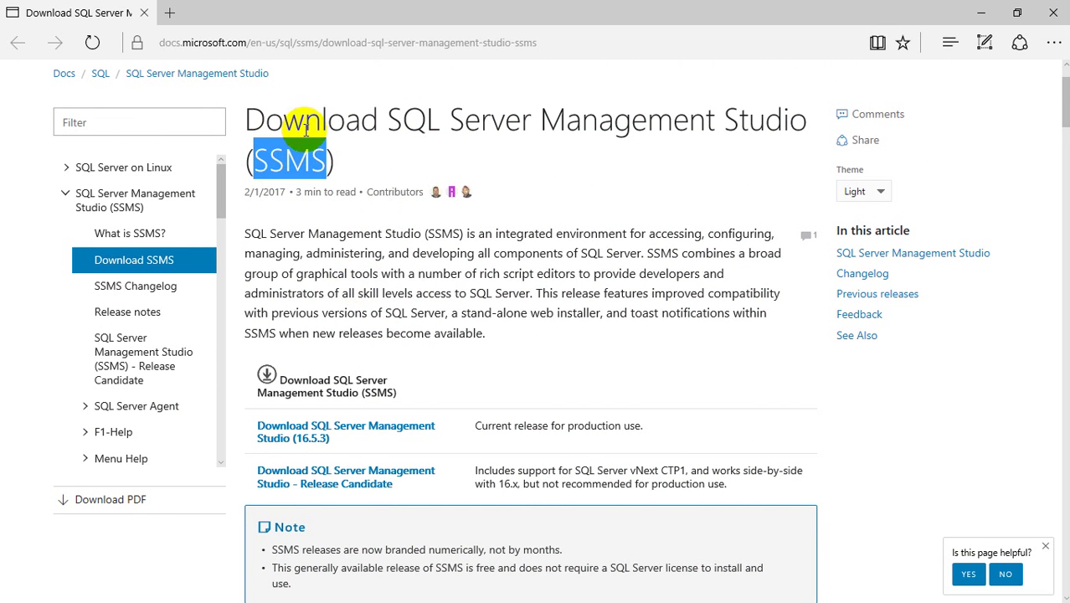
pyautogui.moveTo(303, 119); pyautogui.dragTo(437, 126)
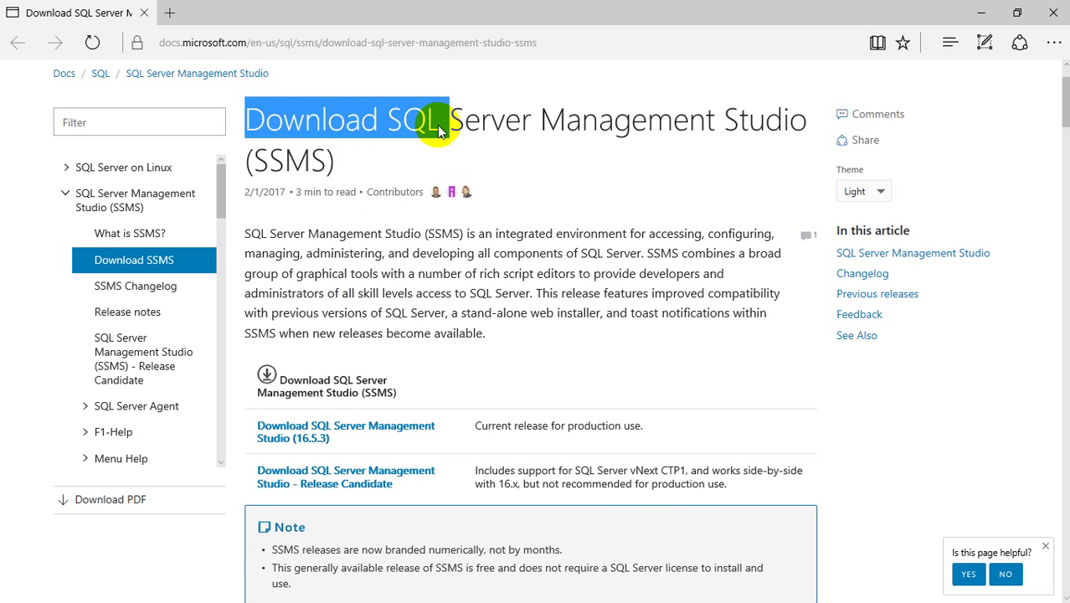
pyautogui.scroll(-2, 419, 301)
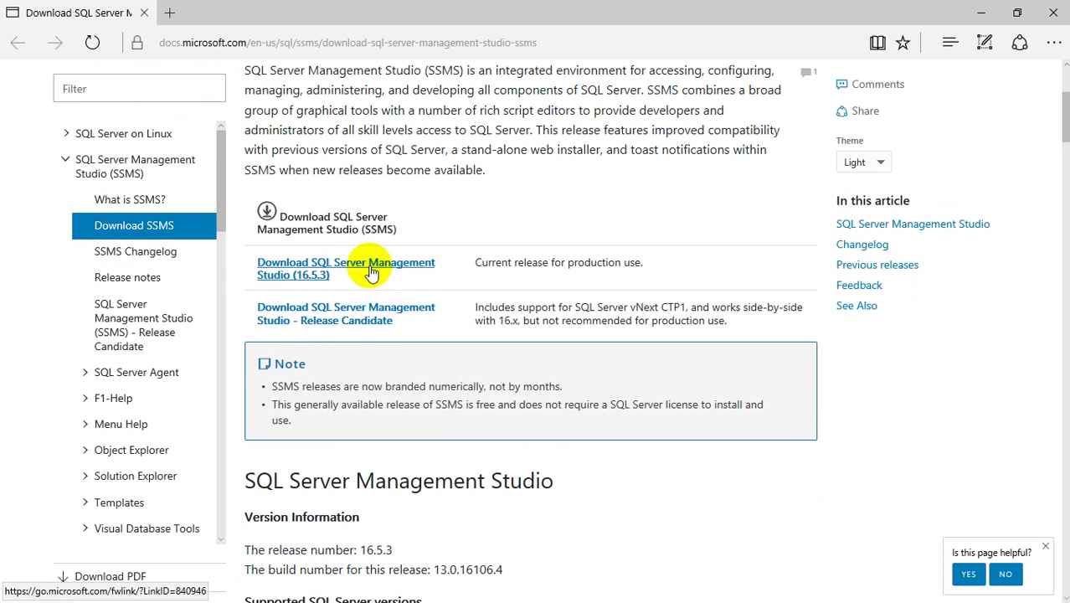
# - Save the SSMS 16.5.3 installer (SSMS-Setup-ENU.exe) to the Desktop
pyautogui.click(370, 266)
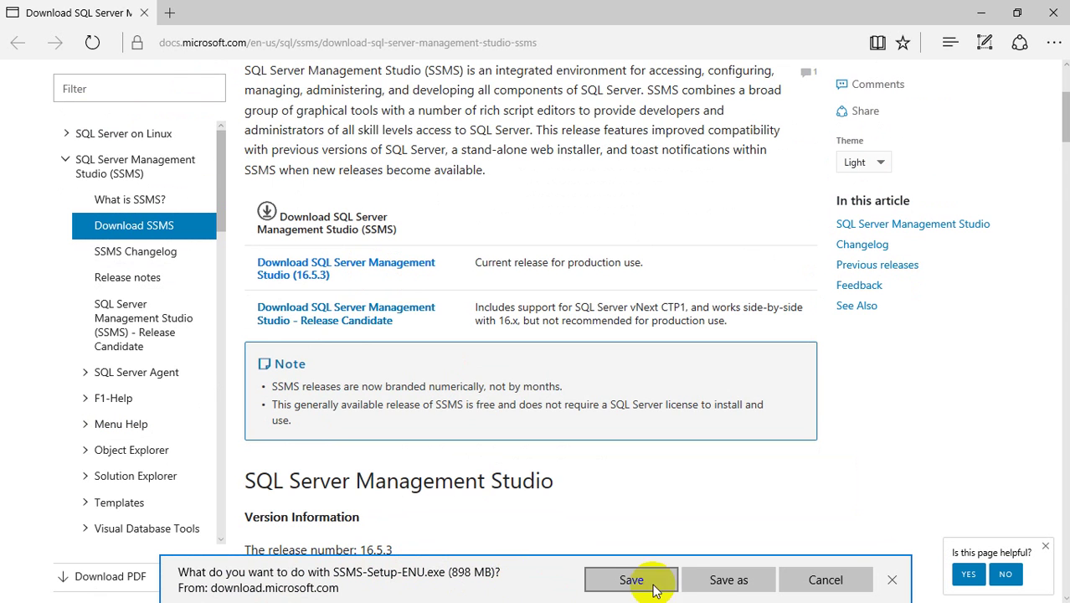
pyautogui.click(722, 579)
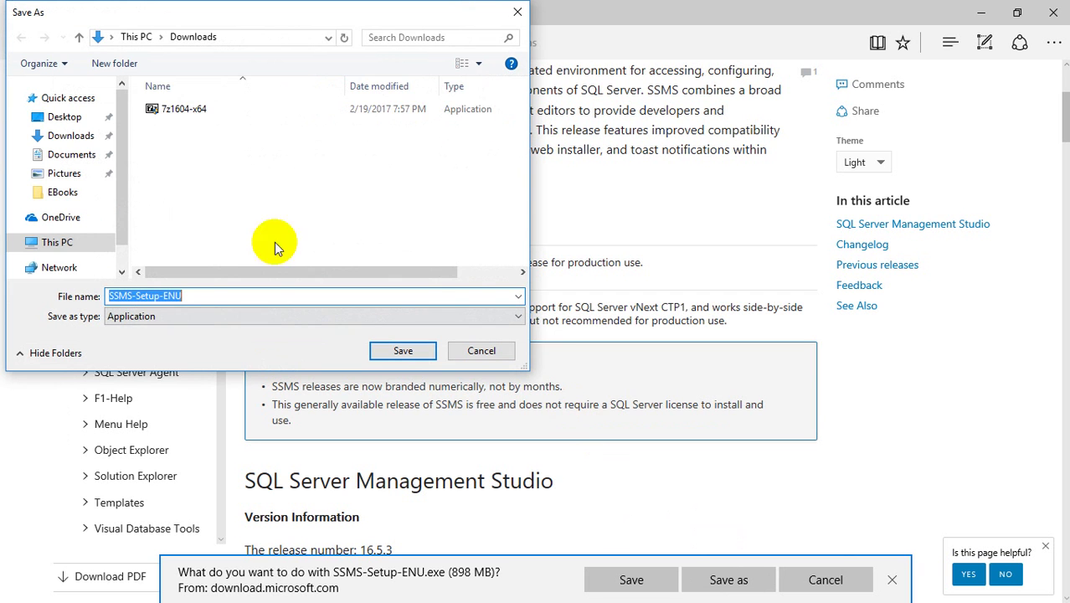
pyautogui.click(63, 118)
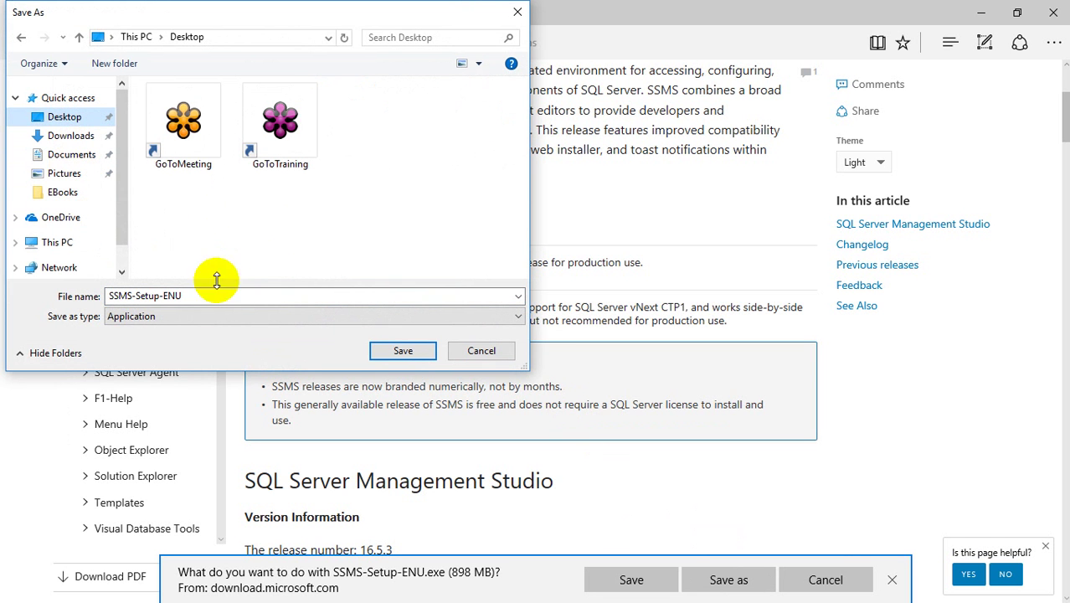
pyautogui.click(396, 349)
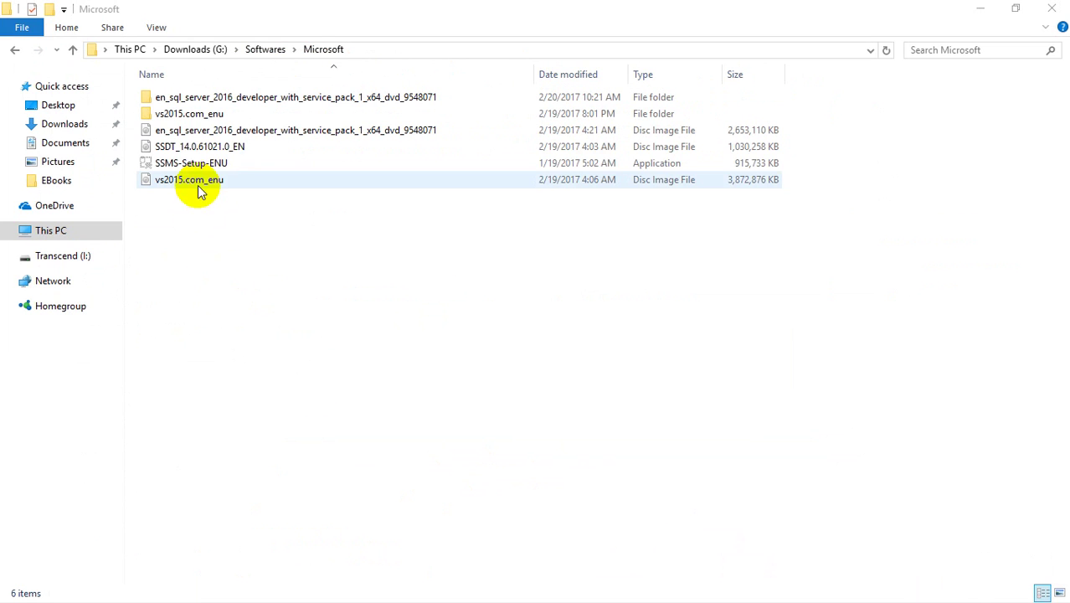
# - Extract SSMS-Setup-ENU into a folder, then delete that extracted folder
pyautogui.click(199, 164)
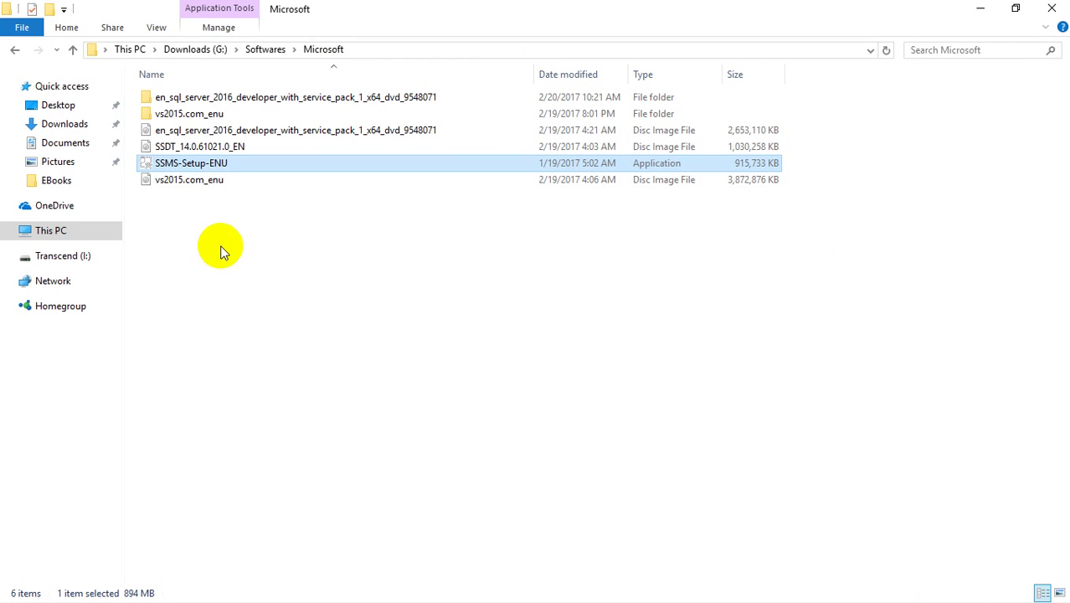
pyautogui.rightClick(218, 163)
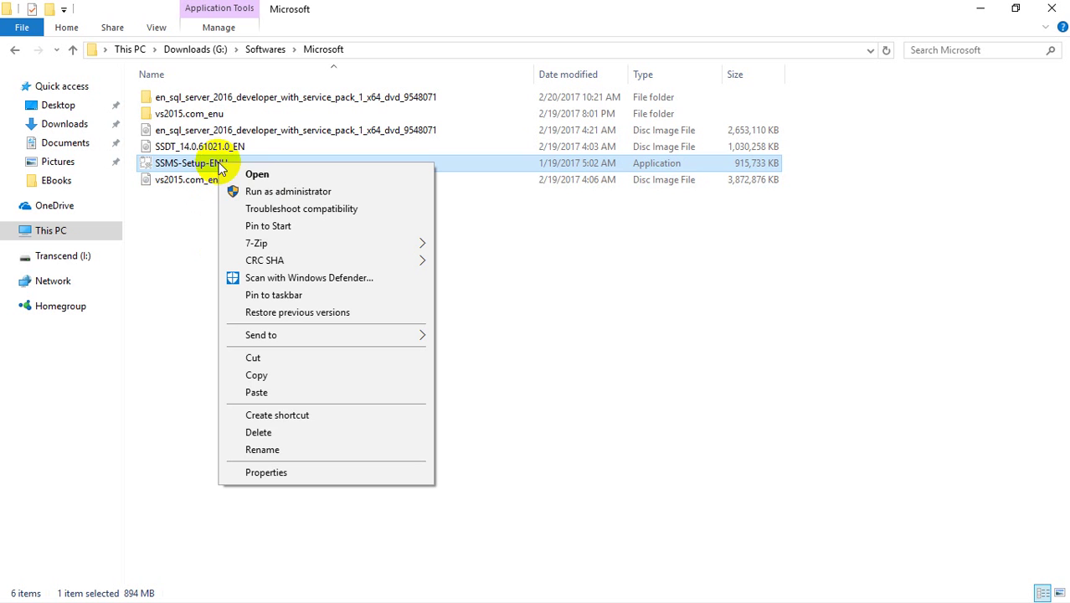
pyautogui.moveTo(283, 243)
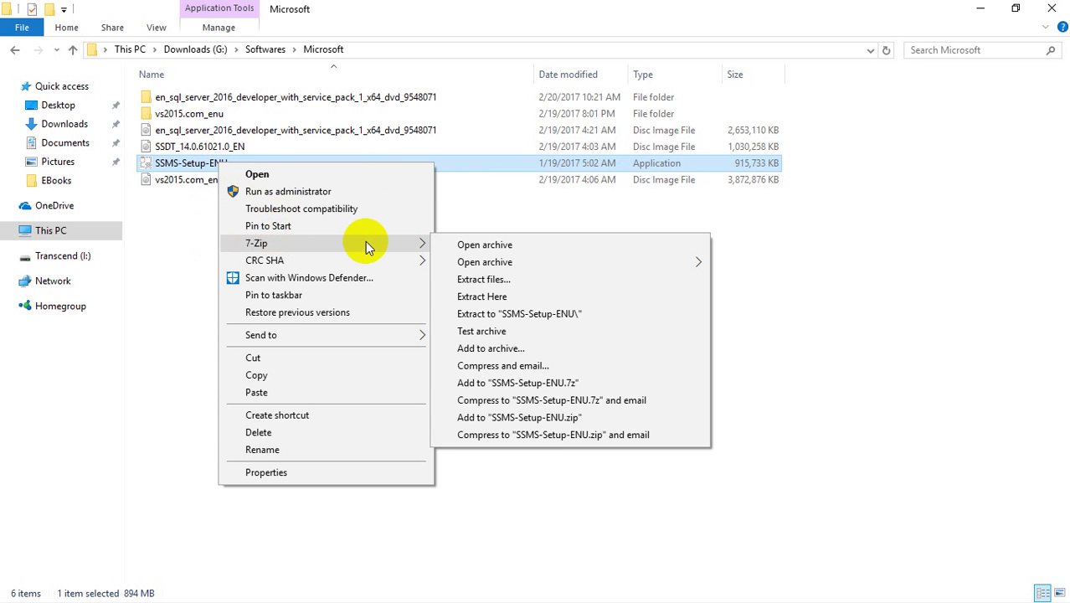
pyautogui.click(497, 317)
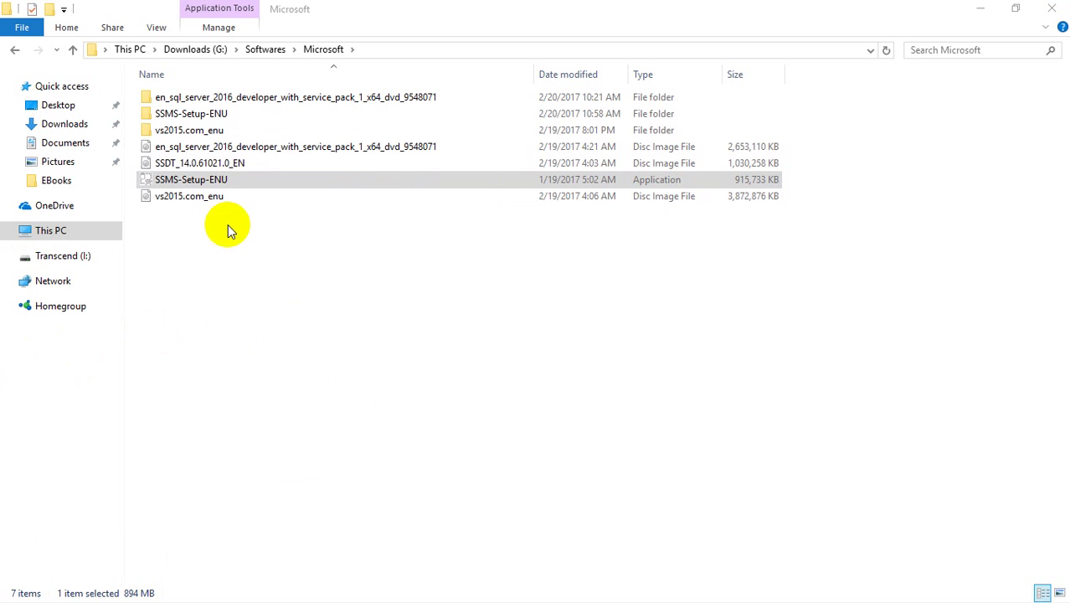
pyautogui.click(166, 184)
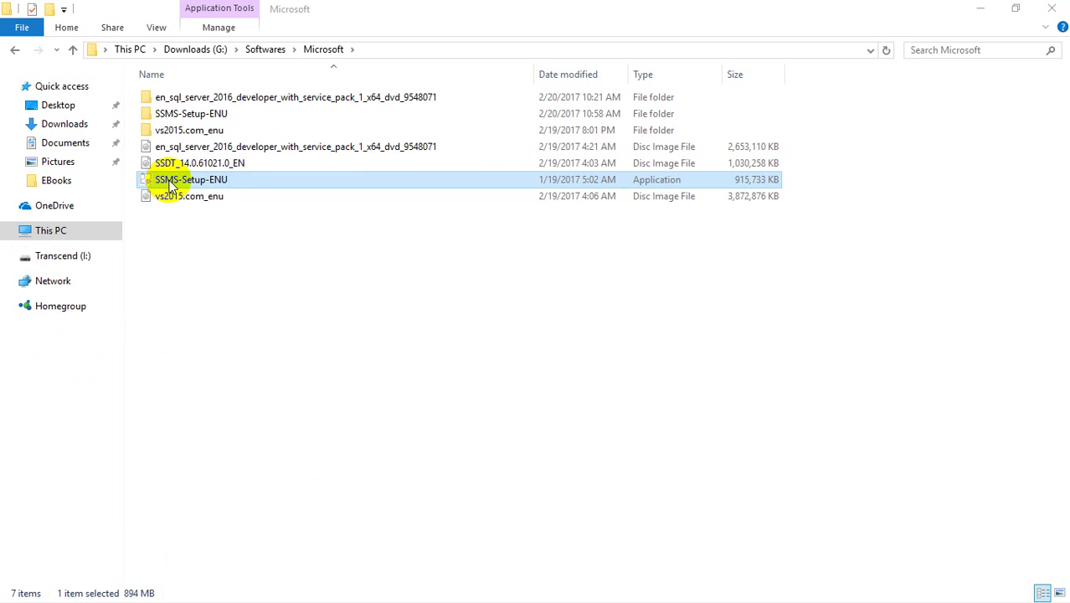
pyautogui.click(187, 113)
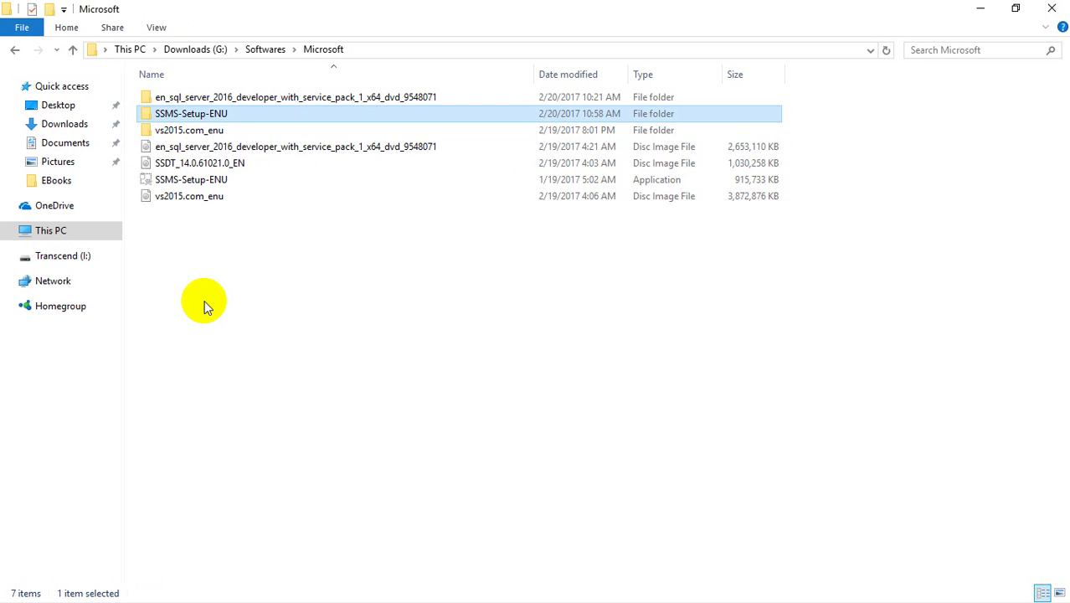
pyautogui.press('Delete')
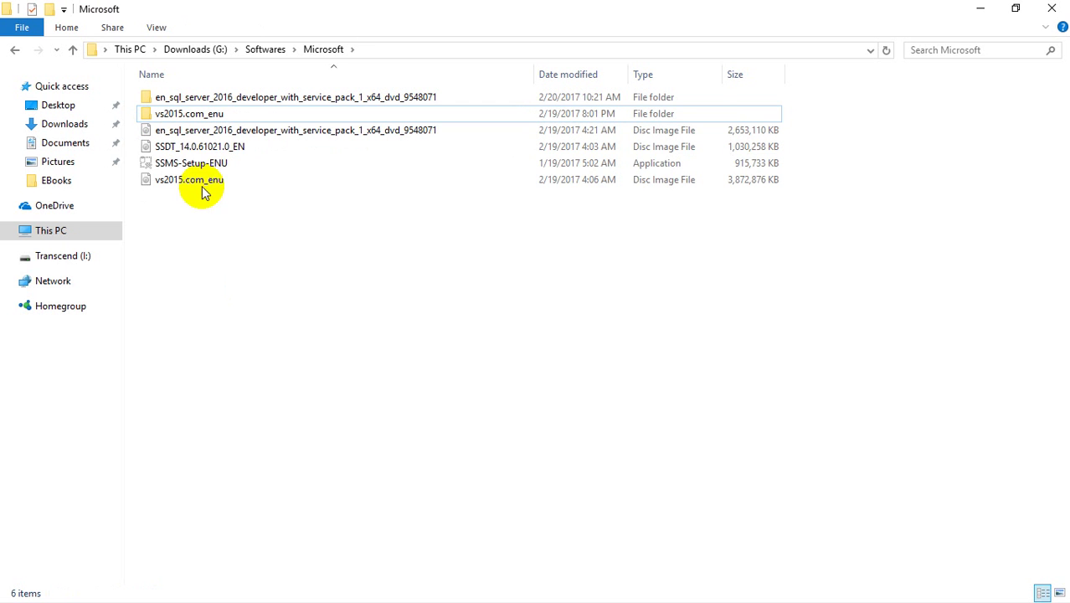
# - Run the SSMS-Setup-ENU installer as administrator to reach the Release 16.5.1 welcome screen
pyautogui.click(199, 165)
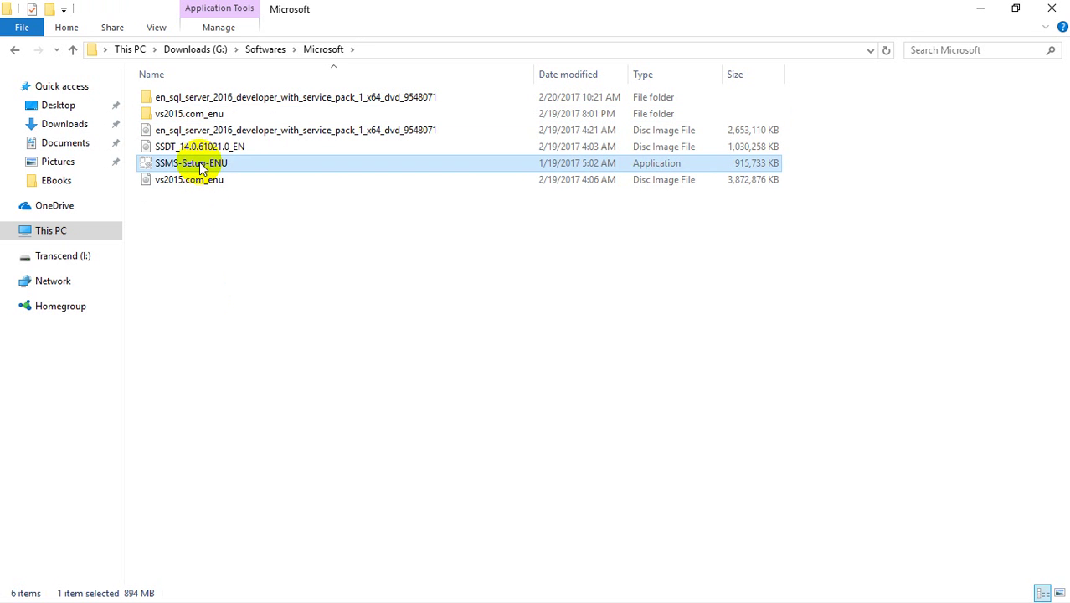
pyautogui.rightClick(200, 164)
pyautogui.click(238, 192)
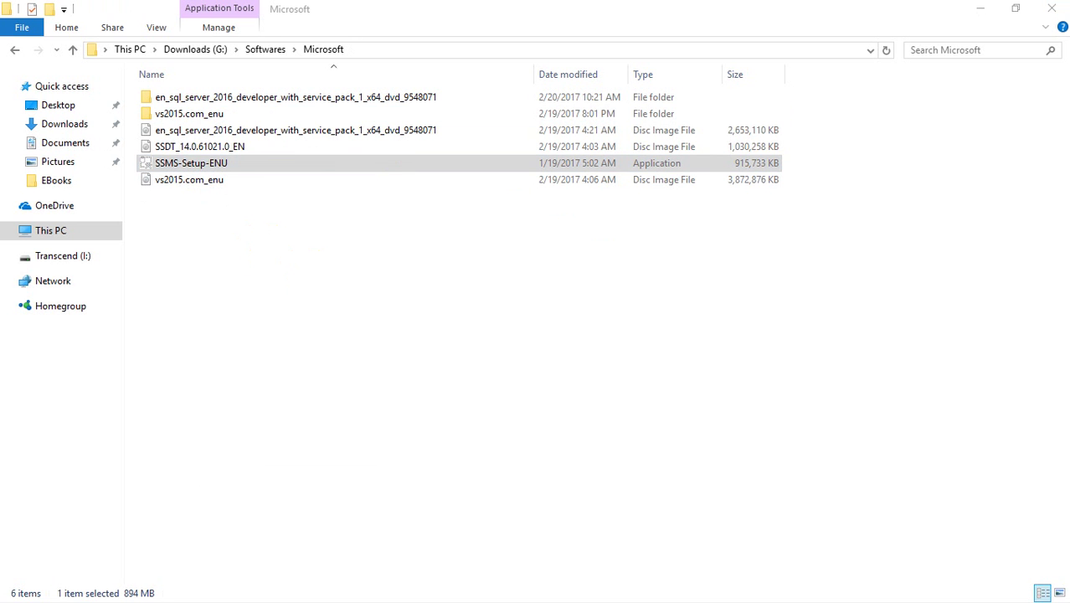
pyautogui.click(215, 167)
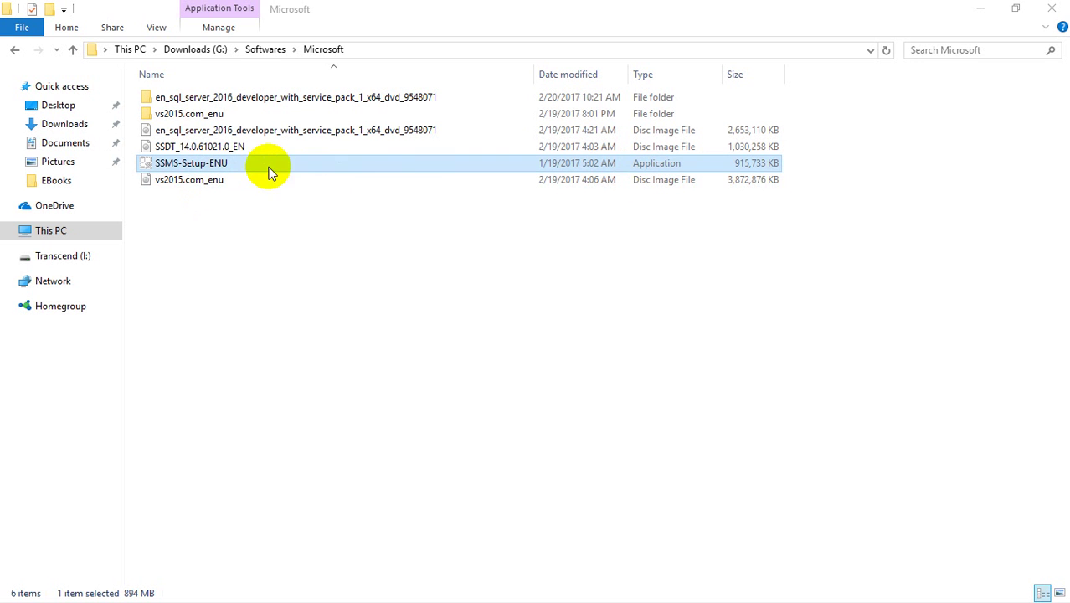
pyautogui.doubleClick(220, 167)
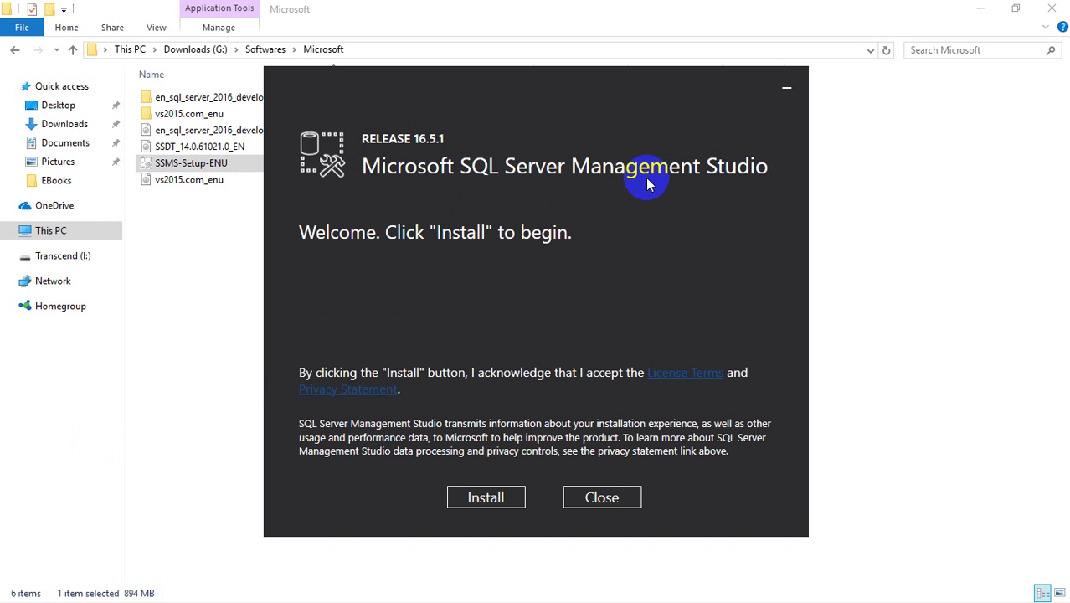
# - Install Management Studio 16.5.1 and close the installer after Setup Completed
pyautogui.click(476, 497)
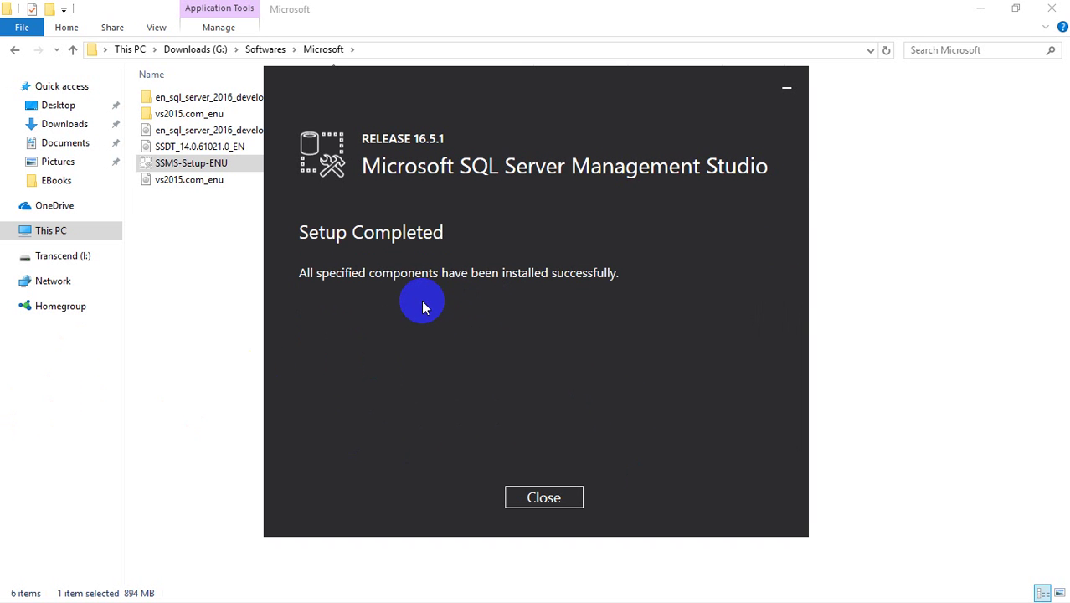
pyautogui.click(529, 497)
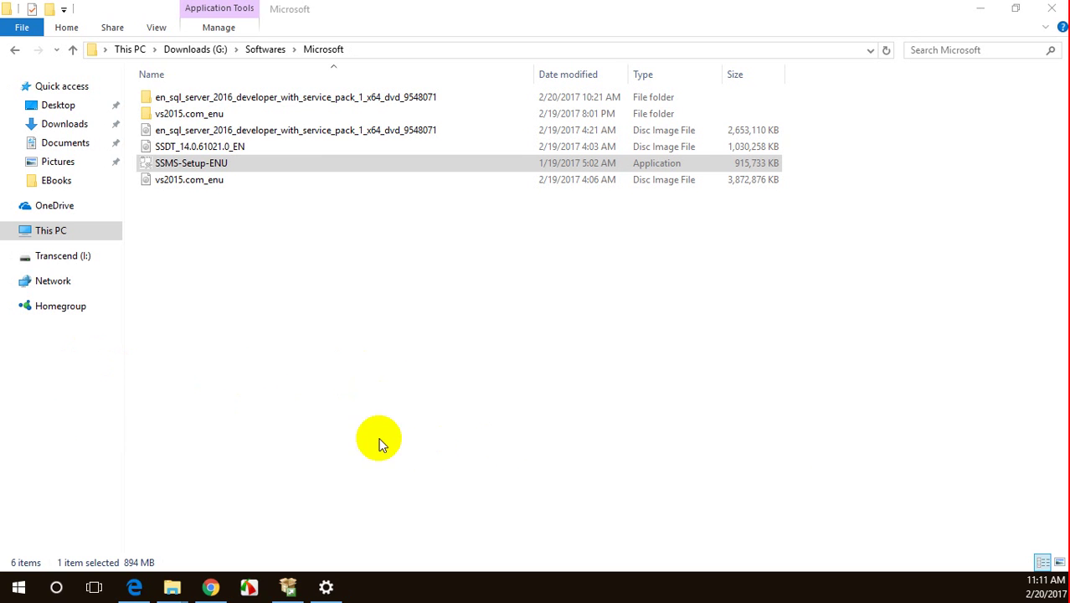
# - Search the Start menu for 'sql server management', then close the SQL Server Installation Center window
pyautogui.click(15, 591)
pyautogui.click(16, 591)
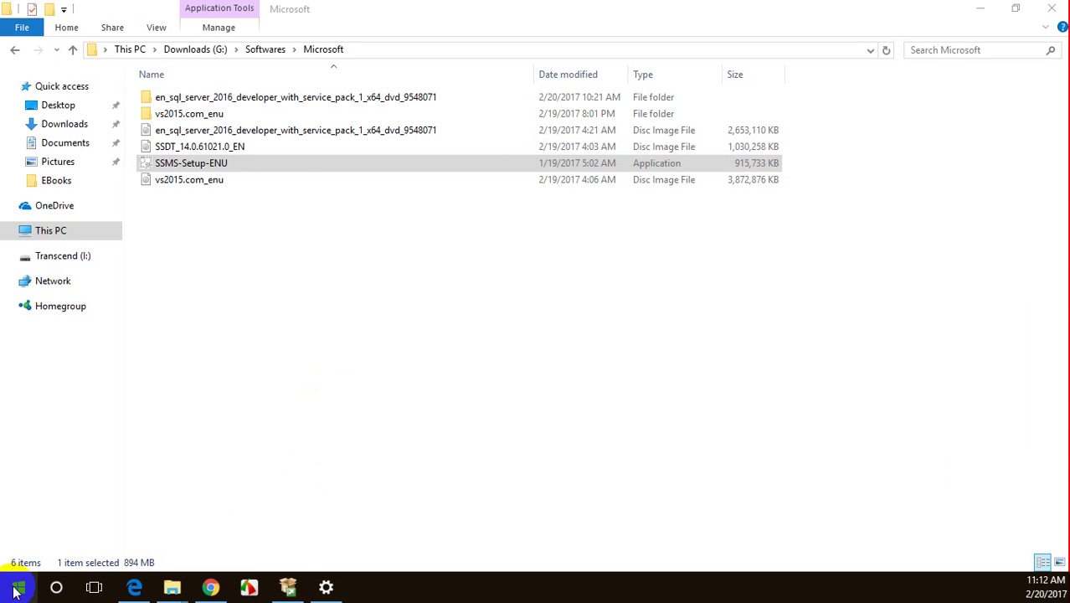
pyautogui.click(16, 591)
pyautogui.write('manage')
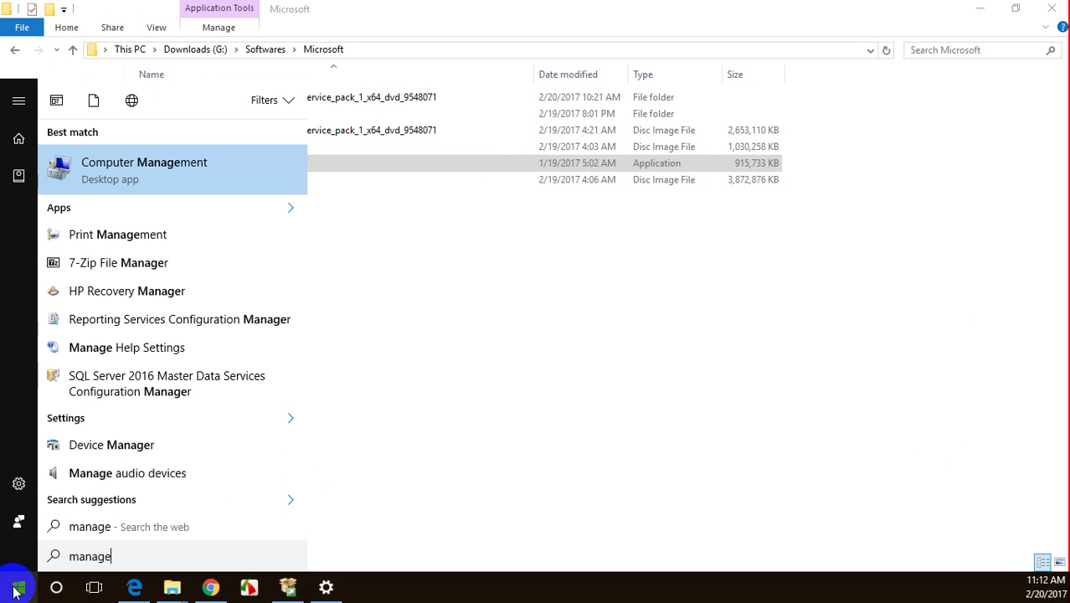
pyautogui.write('ment')
pyautogui.press('BackSpace')
pyautogui.press('BackSpace')
pyautogui.press('BackSpace')
pyautogui.press('BackSpace')
pyautogui.press('BackSpace')
pyautogui.press('BackSpace')
pyautogui.press('BackSpace')
pyautogui.press('BackSpace')
pyautogui.press('BackSpace')
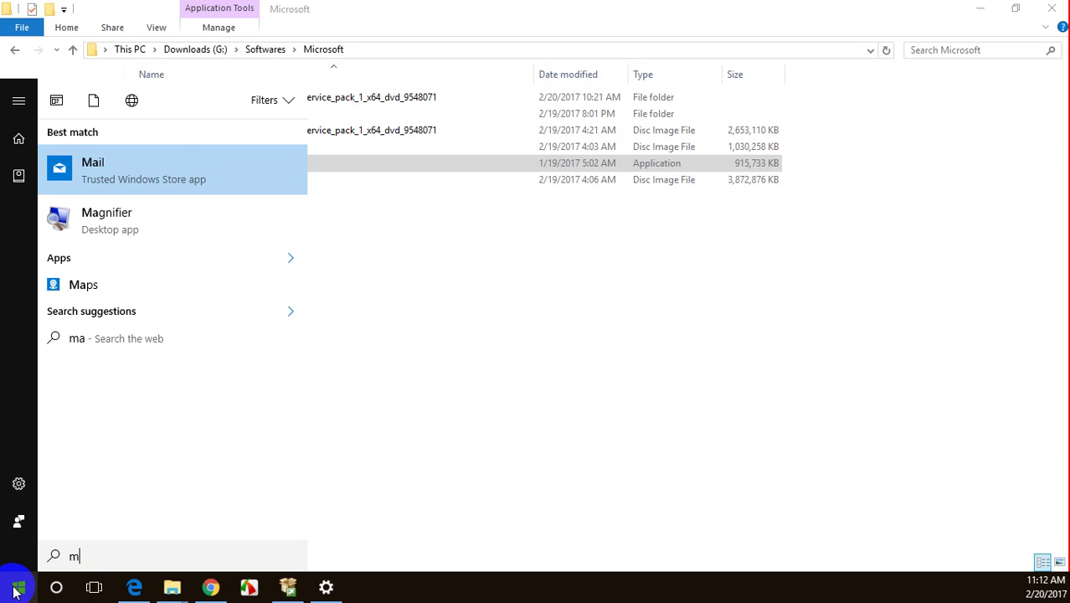
pyautogui.press('BackSpace')
pyautogui.write('sql s')
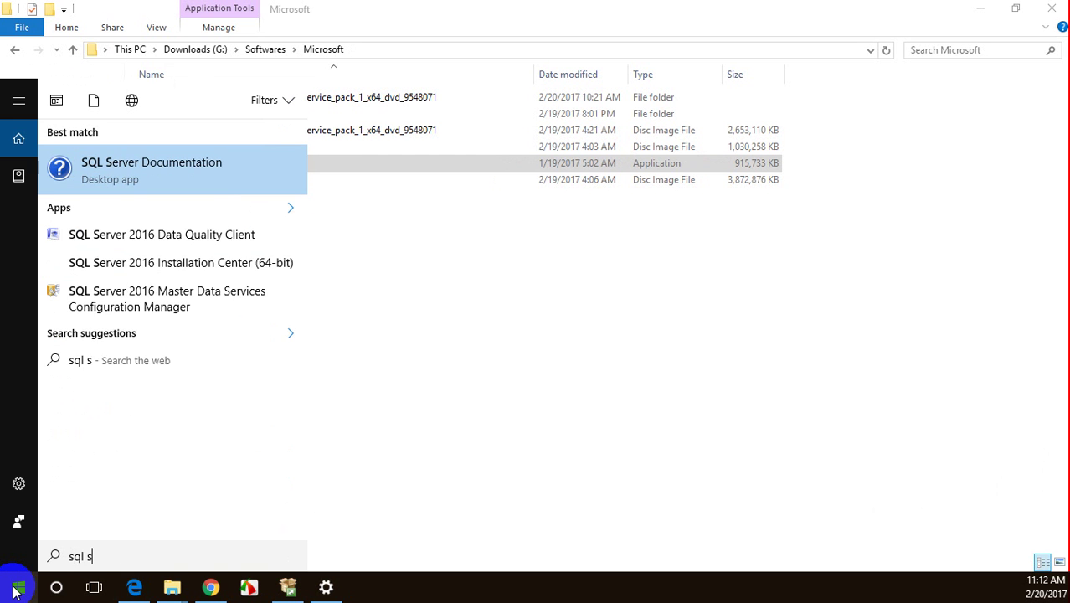
pyautogui.write('erver managemen')
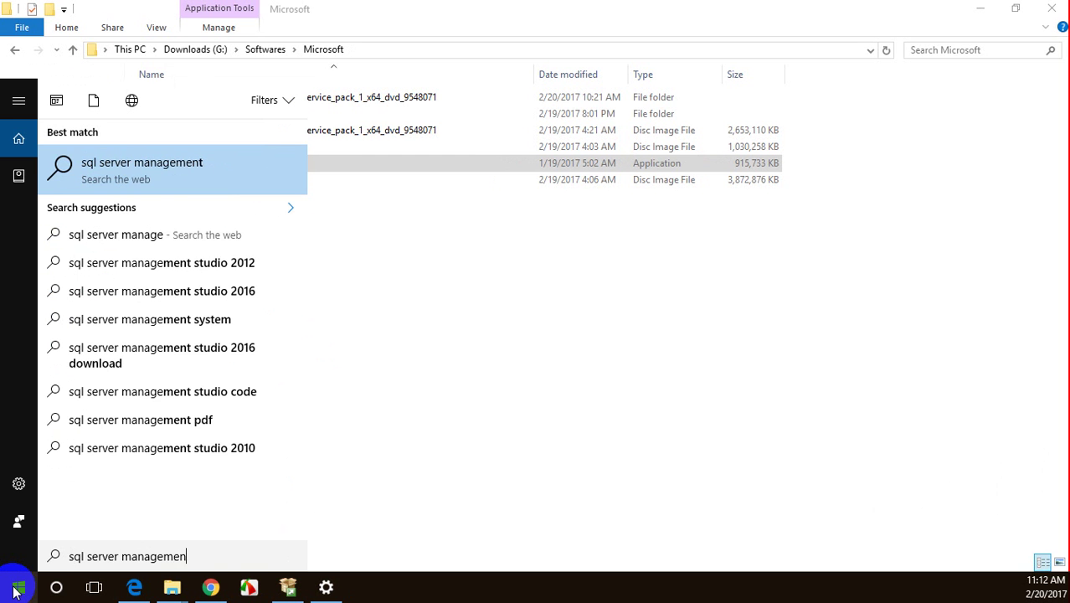
pyautogui.write('t')
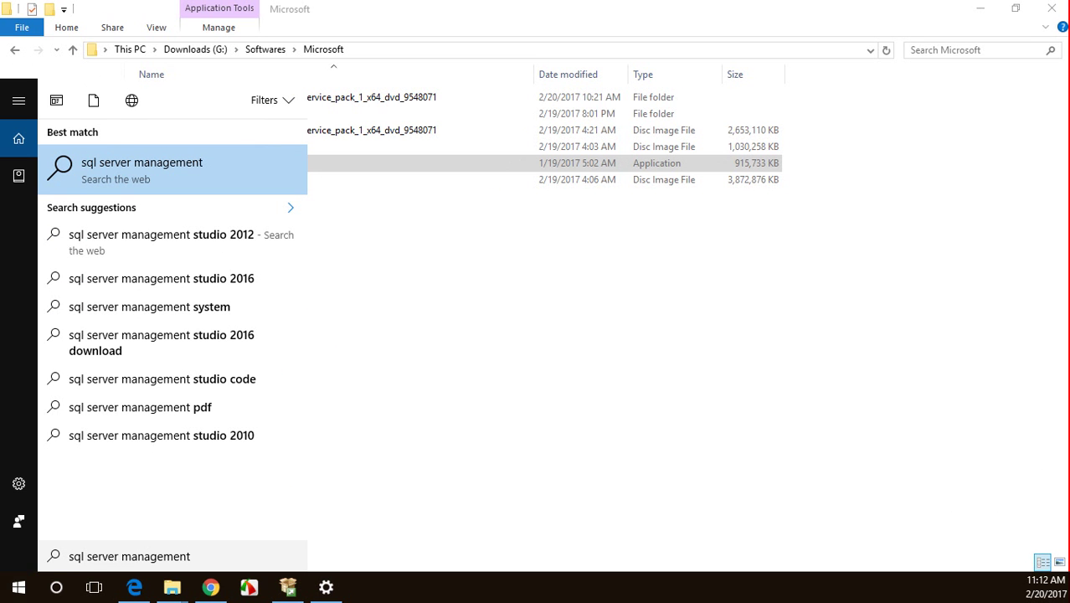
pyautogui.click(291, 585)
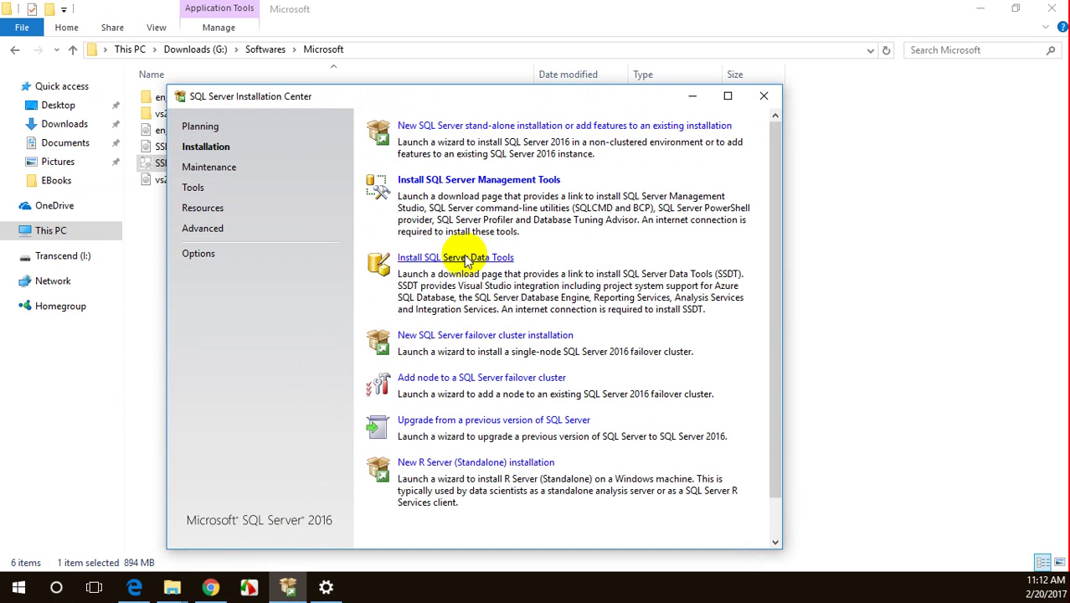
pyautogui.click(707, 125)
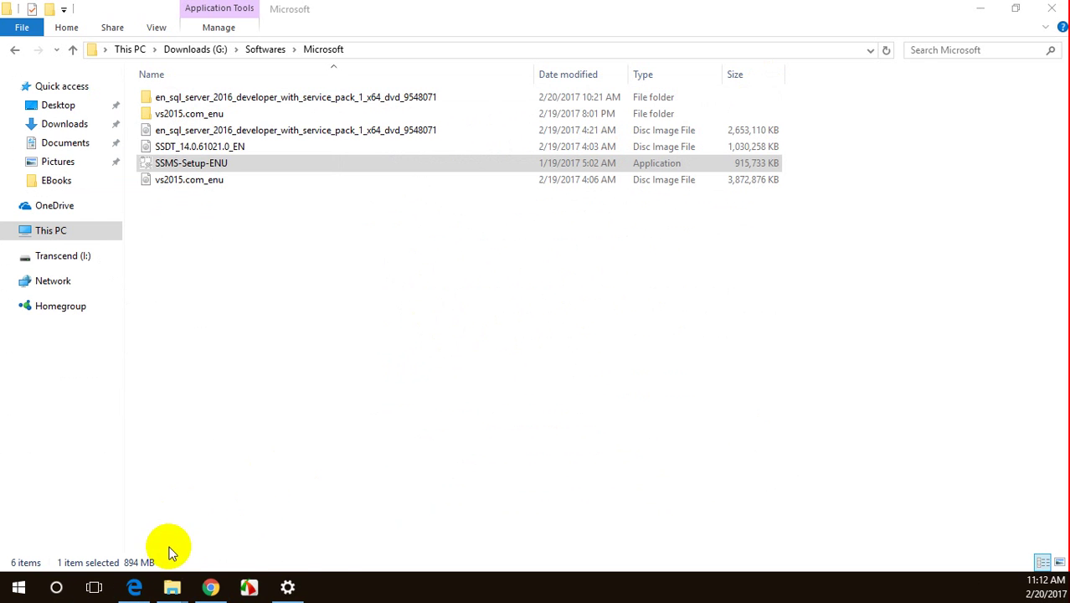
# - Close the Settings window and search the Start menu for 'management studio'
pyautogui.rightClick(287, 589)
pyautogui.click(291, 559)
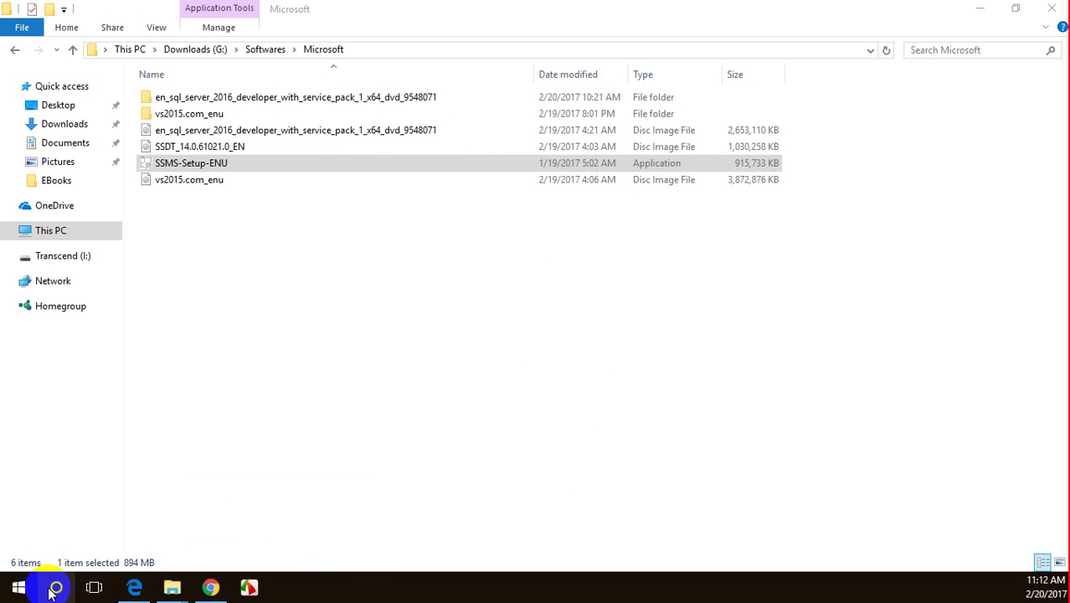
pyautogui.click(18, 587)
pyautogui.click(20, 587)
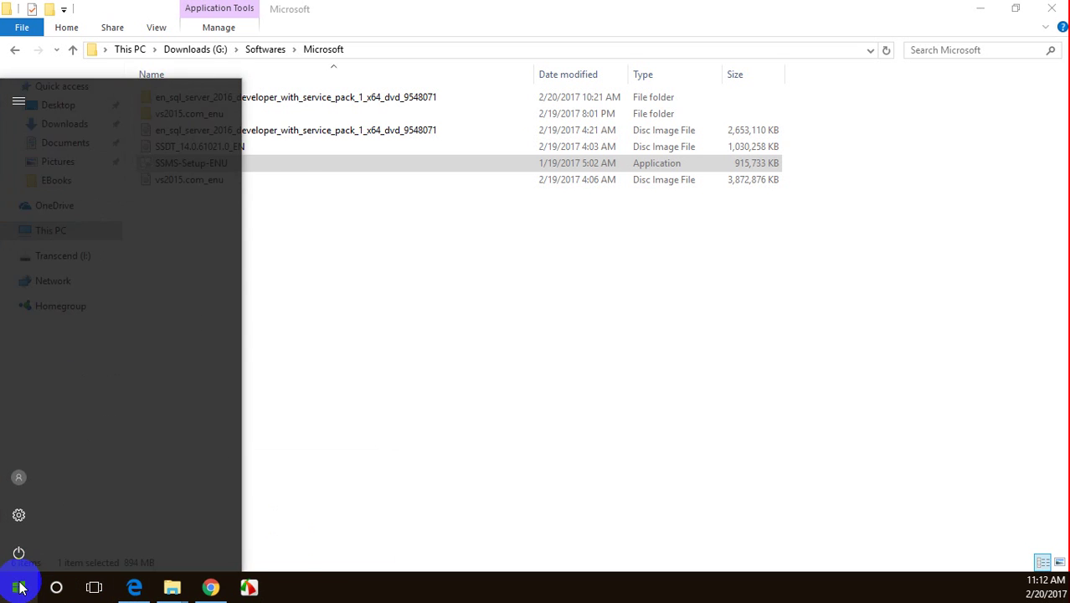
pyautogui.write('sql server man')
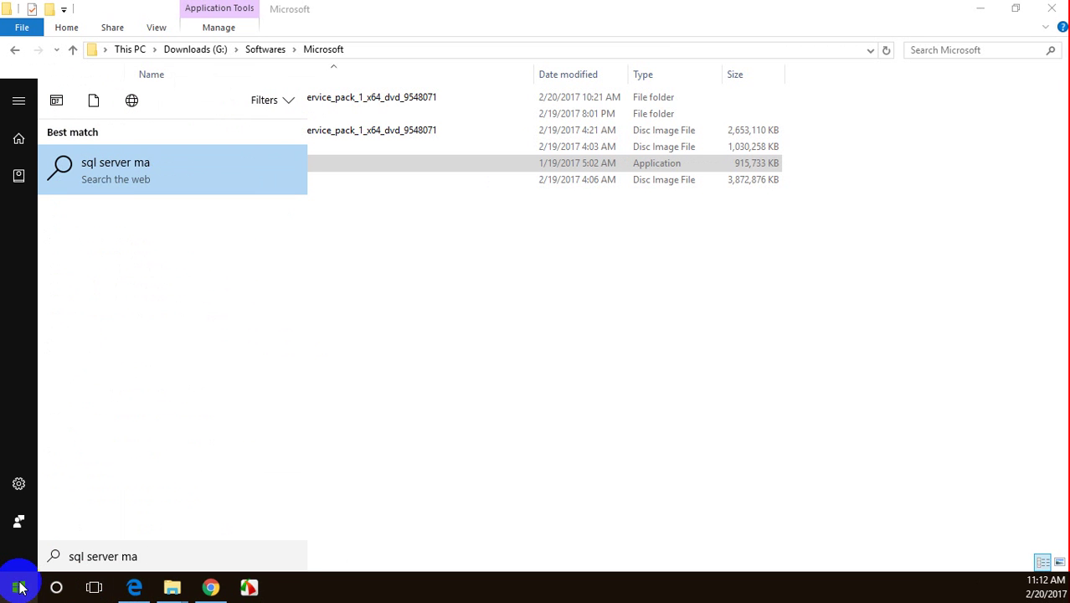
pyautogui.press('BackSpace')
pyautogui.press('BackSpace')
pyautogui.press('BackSpace')
pyautogui.press('BackSpace')
pyautogui.press('BackSpace')
pyautogui.press('BackSpace')
pyautogui.press('BackSpace')
pyautogui.press('BackSpace')
pyautogui.press('BackSpace')
pyautogui.press('BackSpace')
pyautogui.press('BackSpace')
pyautogui.press('BackSpace')
pyautogui.press('BackSpace')
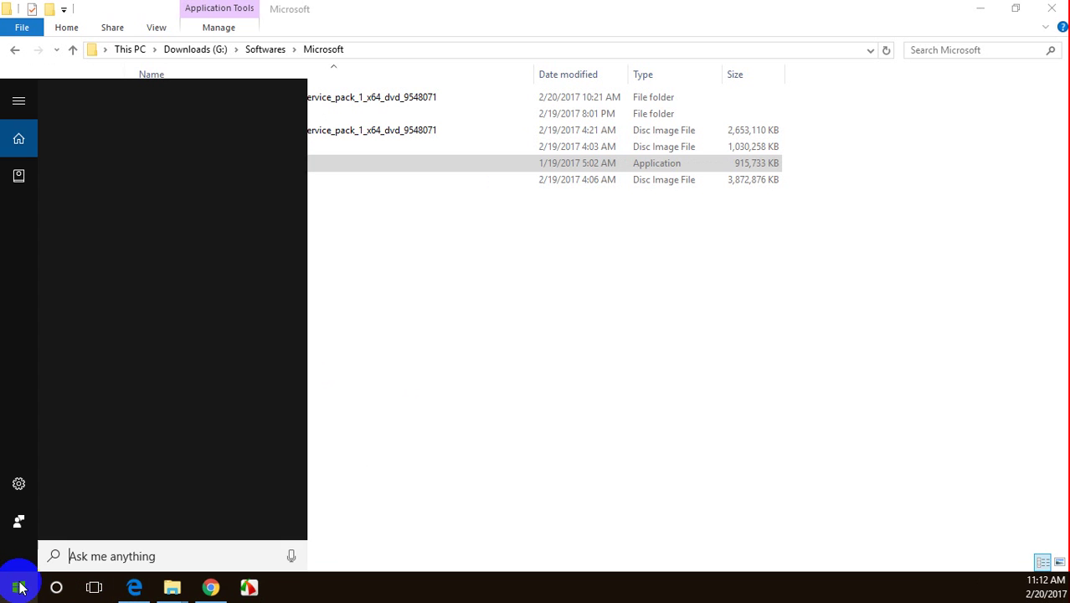
pyautogui.write('sql')
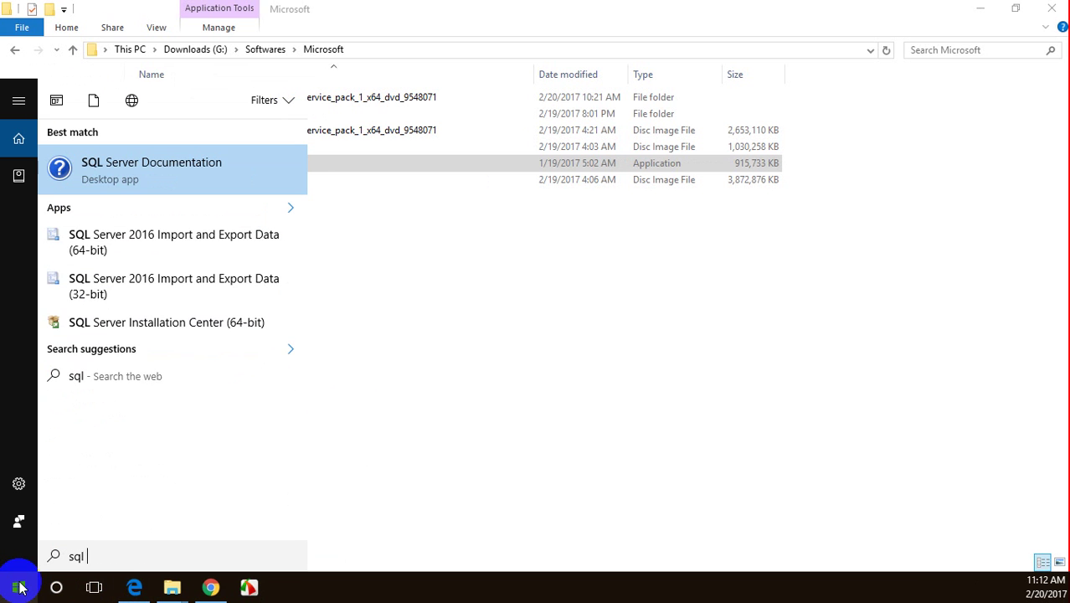
pyautogui.write(' man')
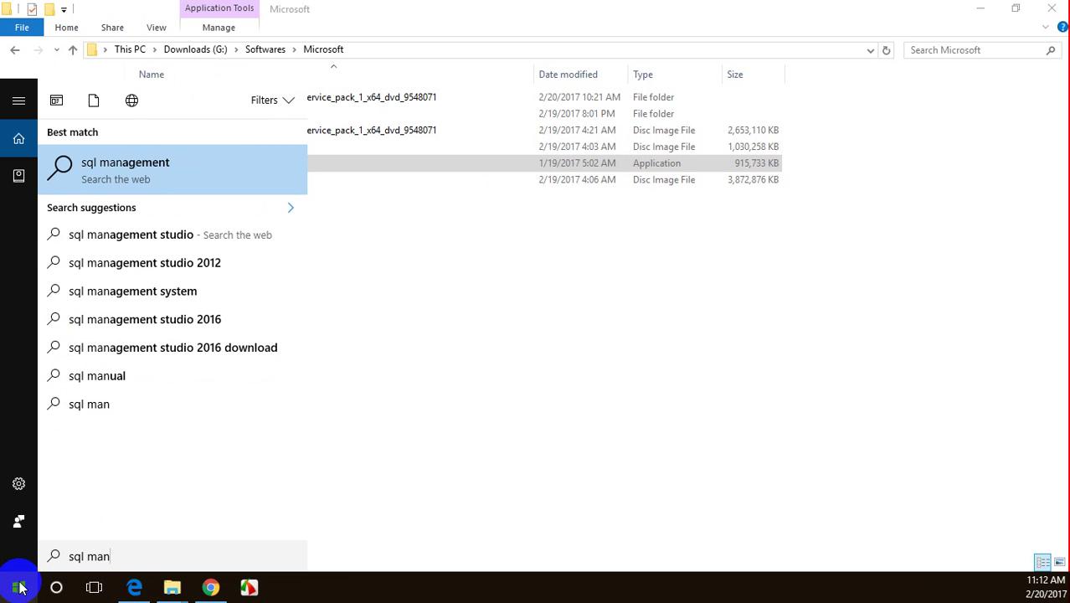
pyautogui.press('BackSpace')
pyautogui.press('BackSpace')
pyautogui.press('BackSpace')
pyautogui.press('BackSpace')
pyautogui.press('BackSpace')
pyautogui.press('BackSpace')
pyautogui.press('BackSpace')
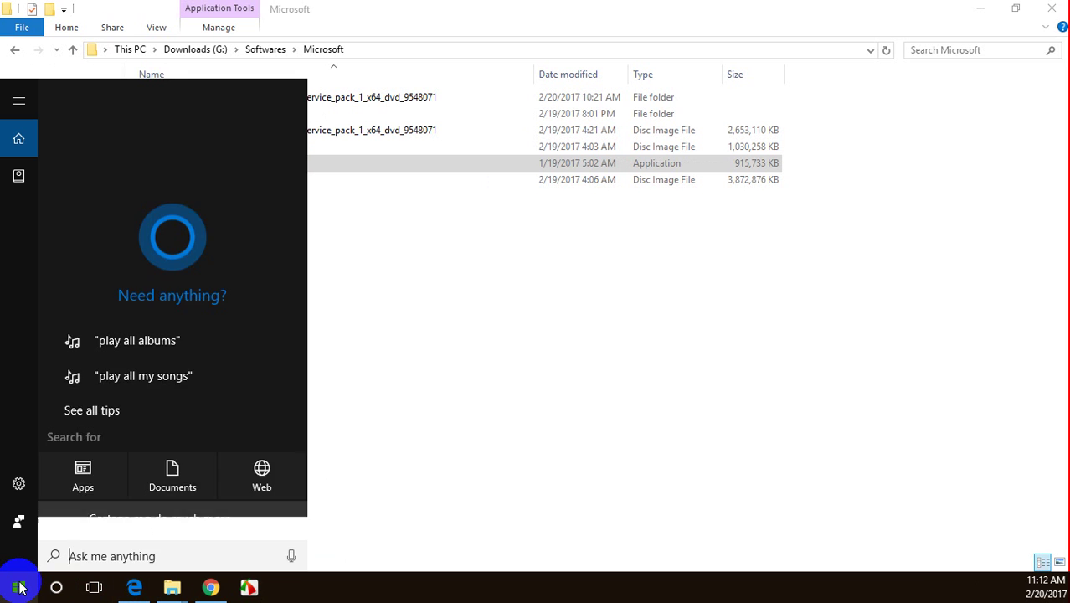
pyautogui.write('management st')
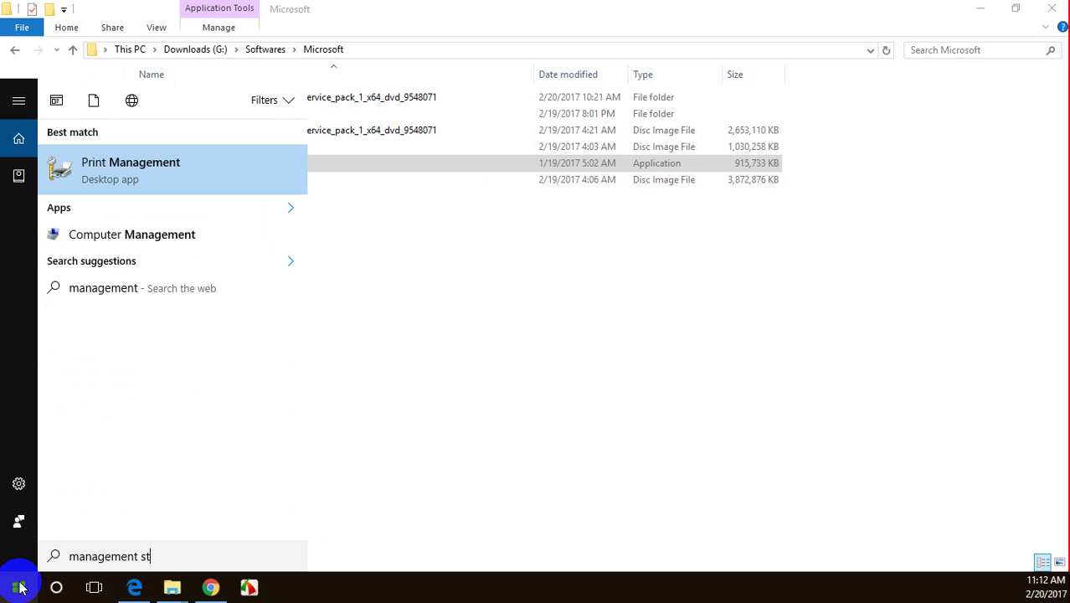
pyautogui.write('udio')
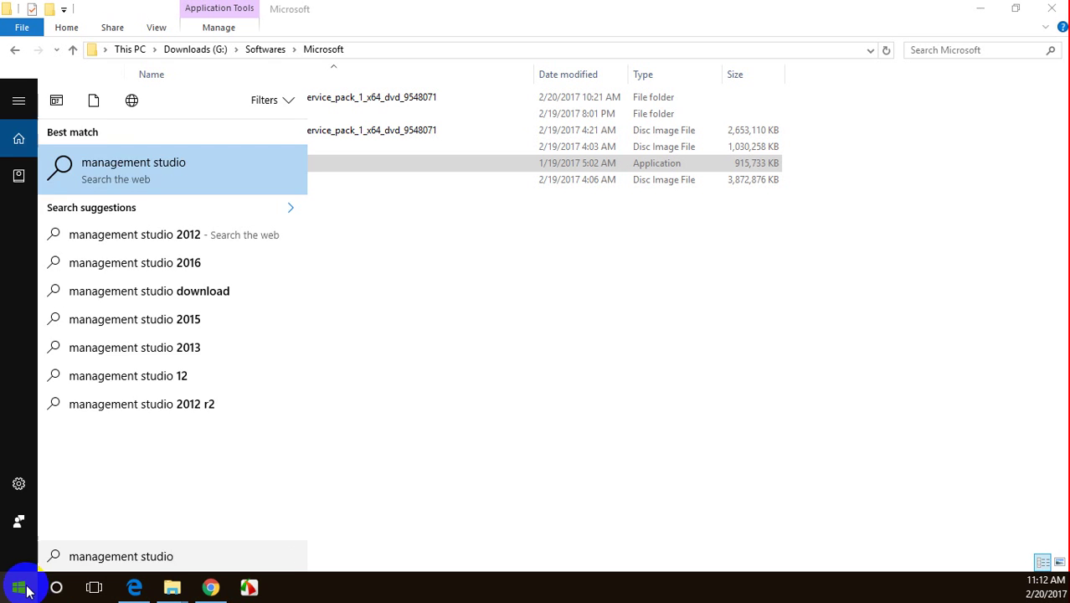
# - Launch SQL Server Management Studio from the Microsoft SQL Server 2016 group in All apps
pyautogui.click(24, 588)
pyautogui.scroll(-8, 186, 437)
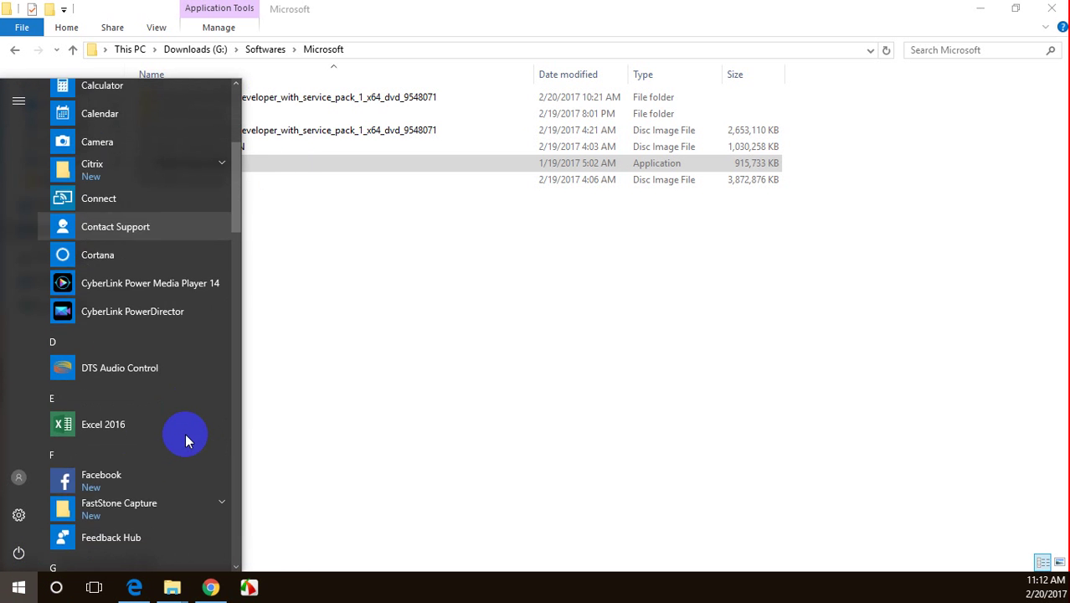
pyautogui.scroll(-8, 185, 442)
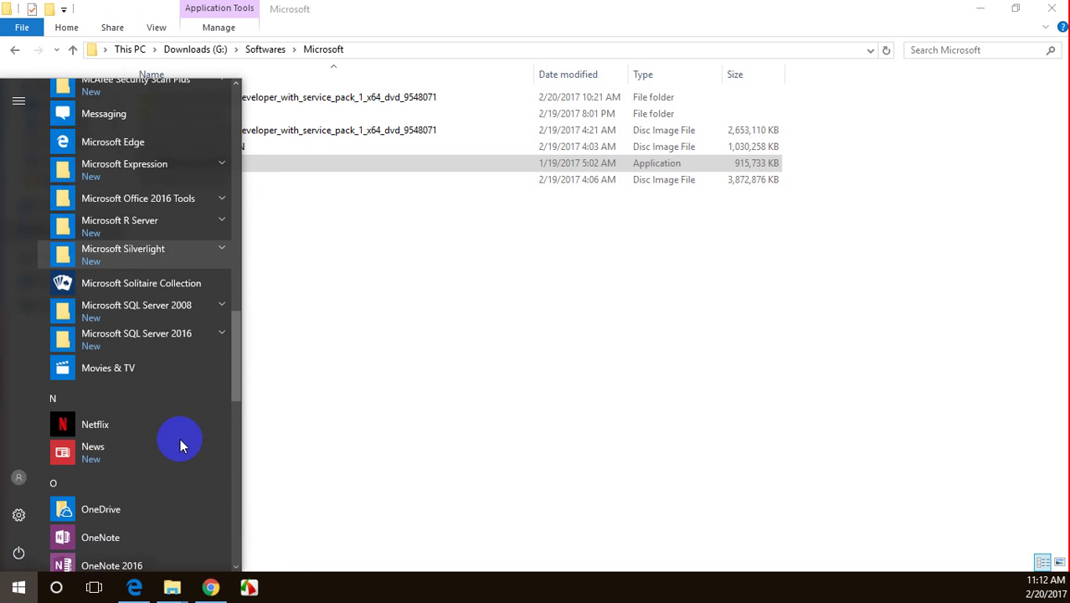
pyautogui.scroll(4, 180, 446)
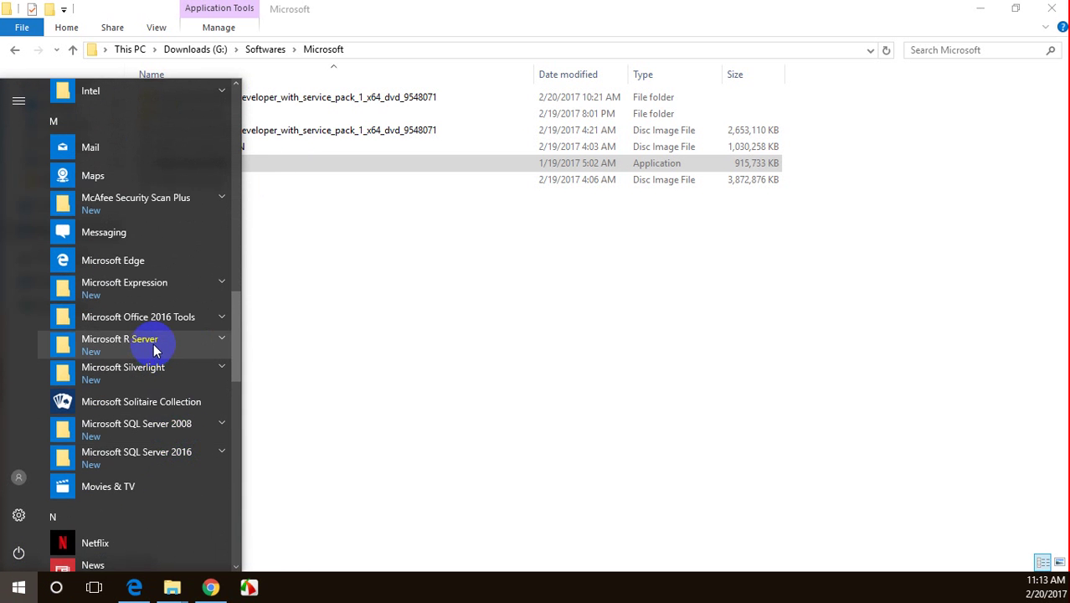
pyautogui.click(141, 453)
pyautogui.scroll(-3, 144, 419)
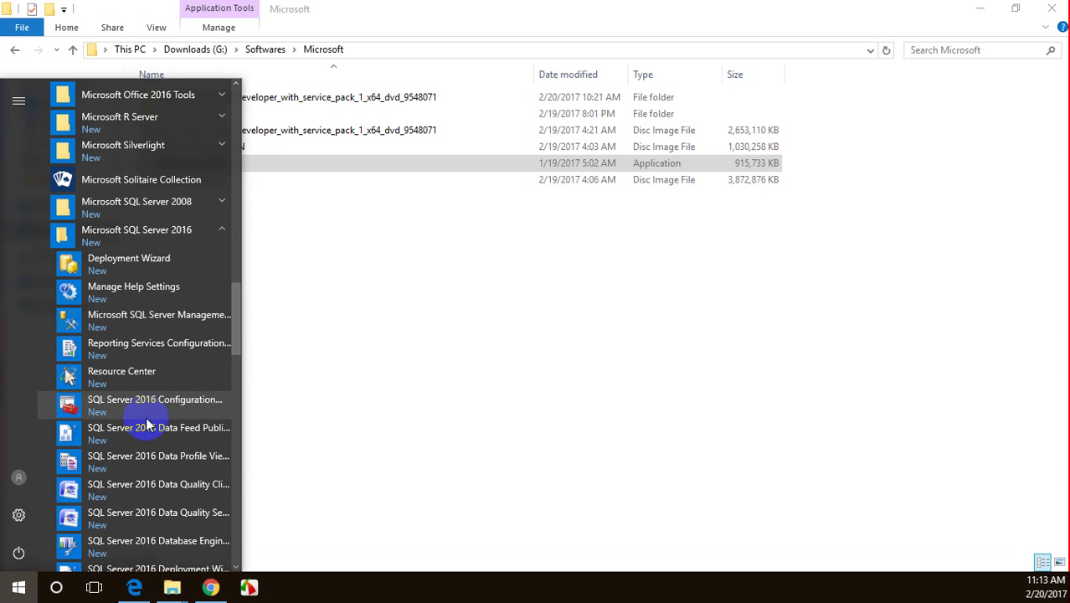
pyautogui.click(159, 322)
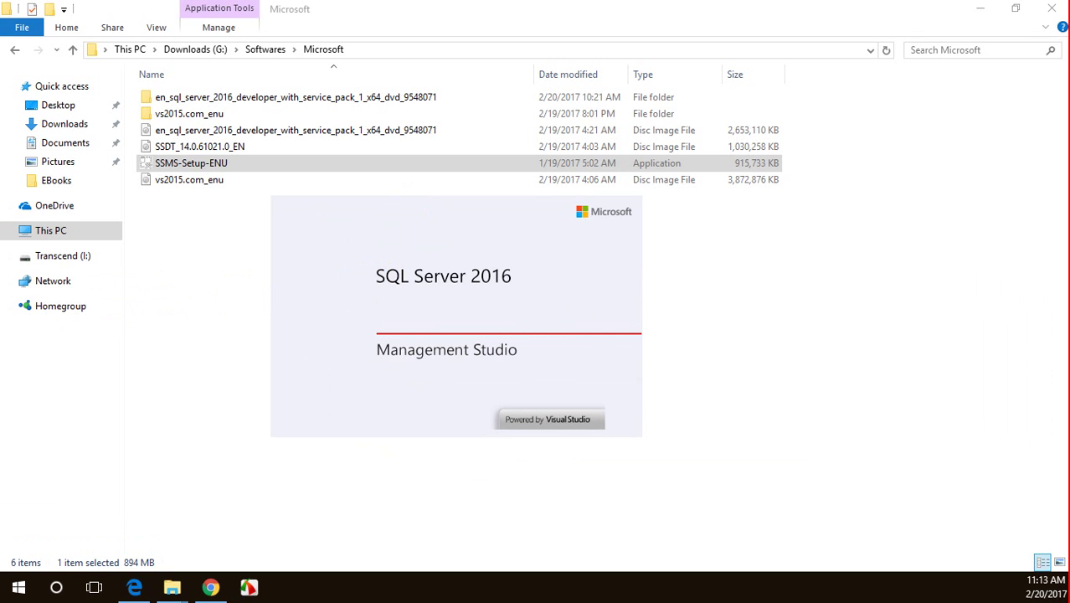
# - After SSMS loads, connect Object Explorer to the local Database Engine with Windows Authentication
pyautogui.moveTo(12, 318); pyautogui.dragTo(482, 297)
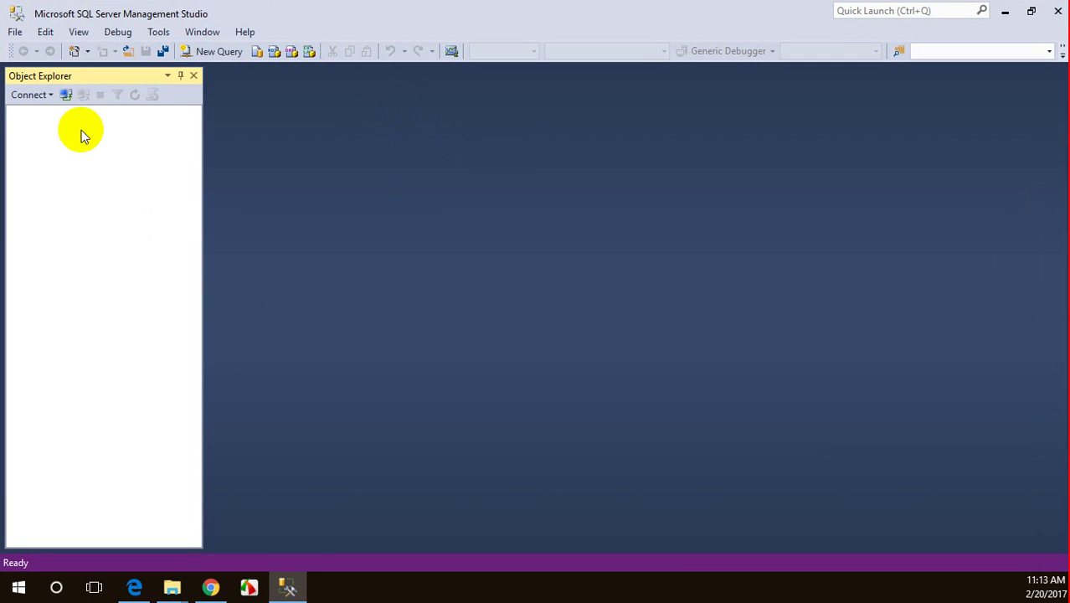
pyautogui.click(66, 95)
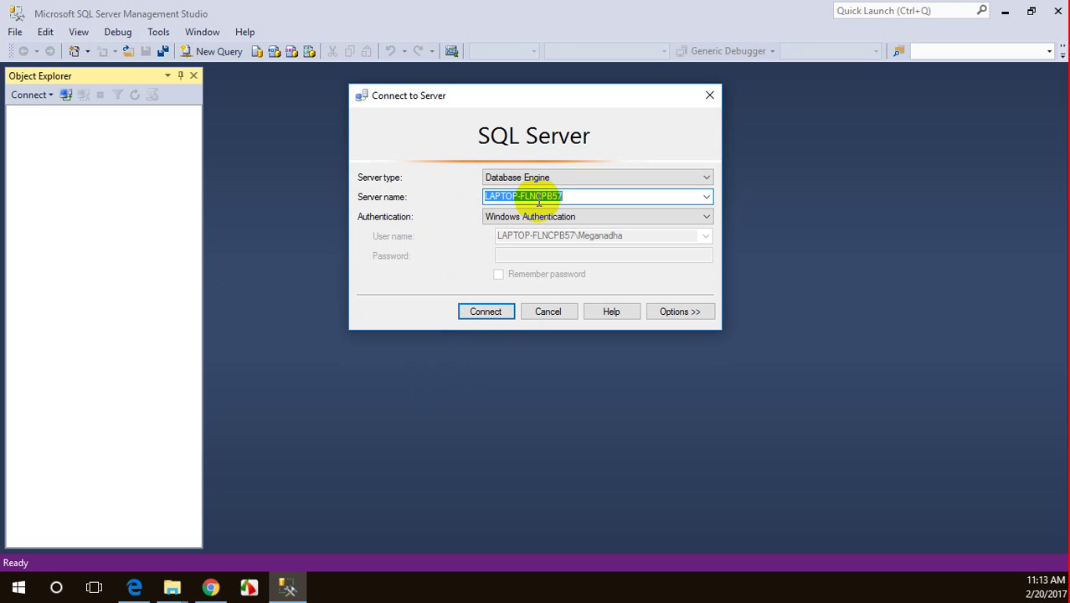
pyautogui.click(485, 313)
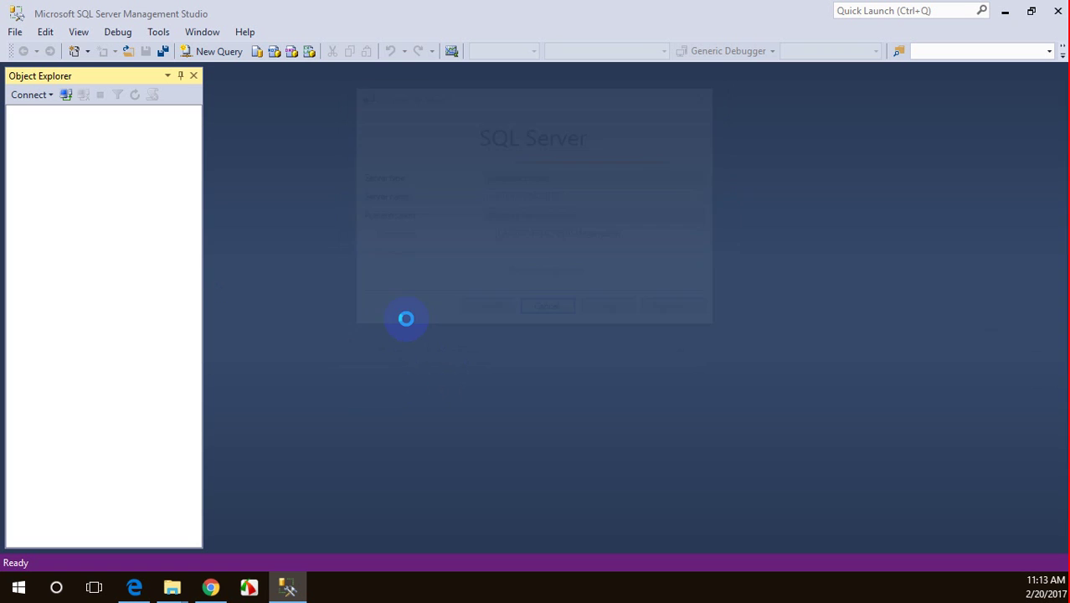